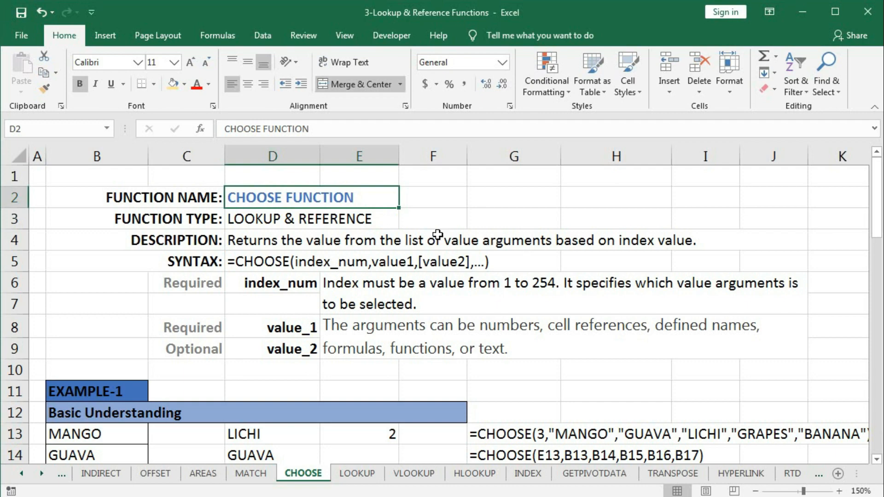
- Review the five fruit names in B13:B17 of the Example-1 list, one cell at a time
scroll(310, 227, "down", 2)
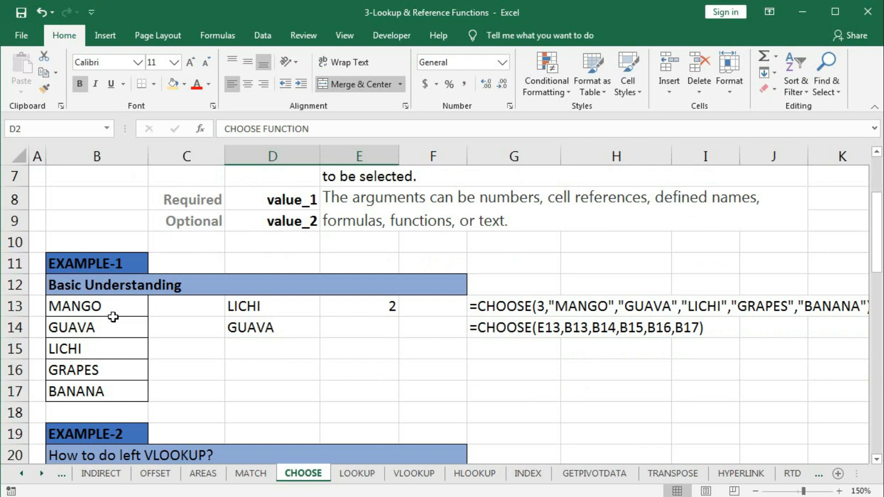
left_click(88, 306)
left_click(88, 328)
left_click(82, 349)
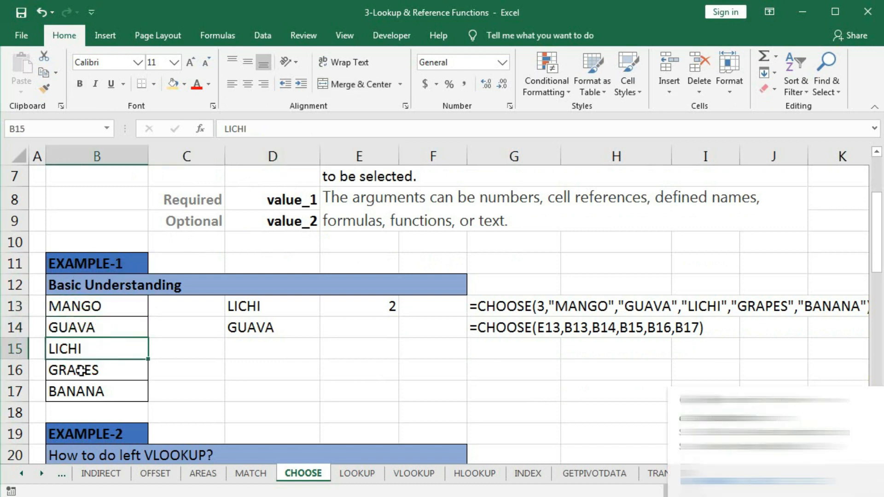
left_click(76, 370)
left_click(97, 390)
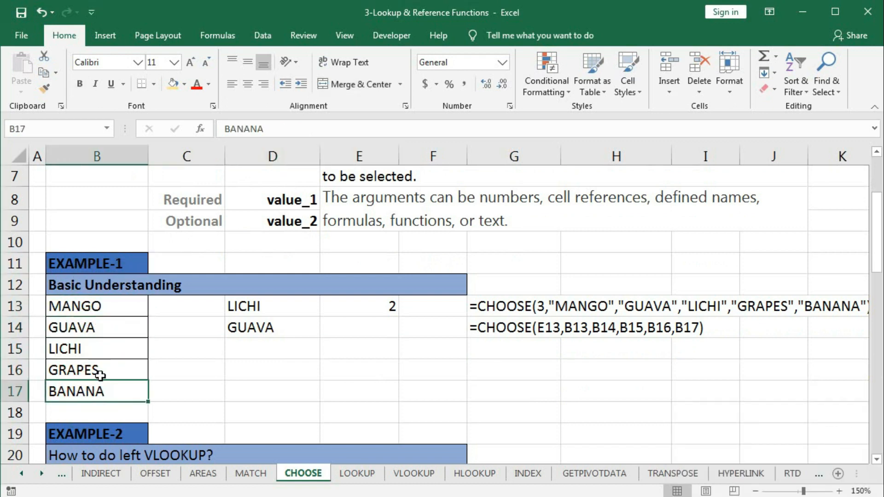
left_click(107, 332)
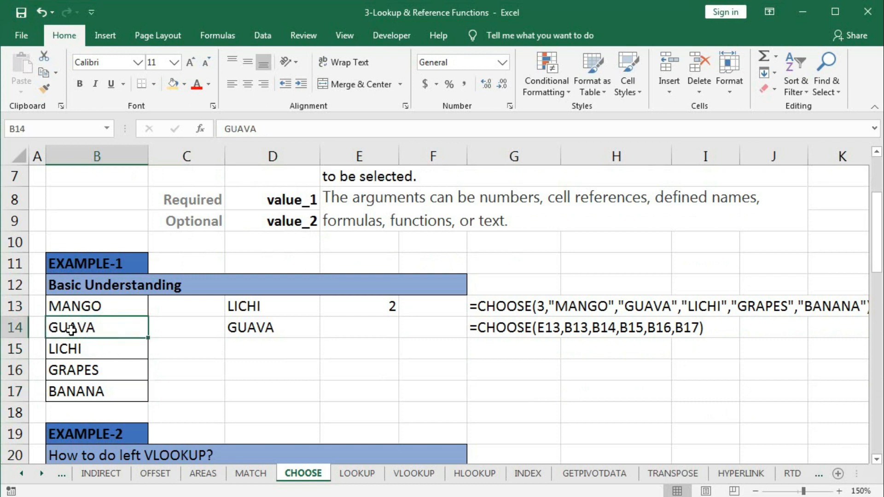
left_click(99, 391)
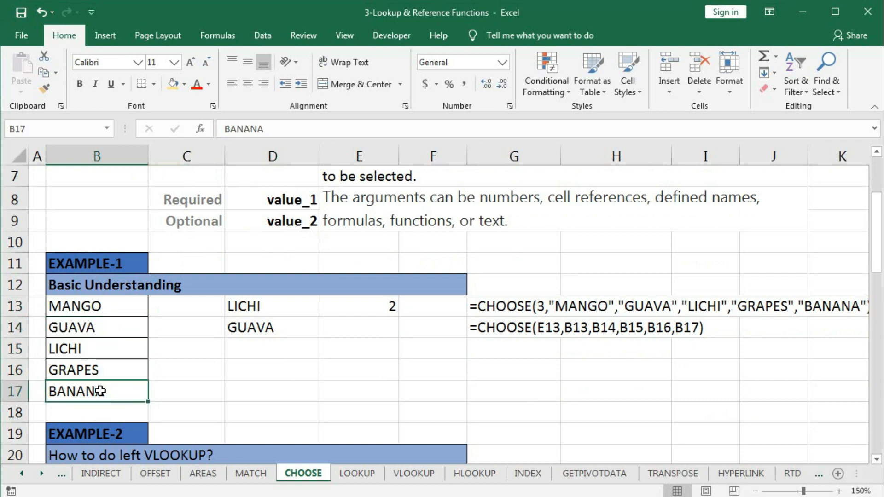
- Review the CHOOSE function's syntax in row 5 and the description of its value arguments
scroll(101, 391, "up", 2)
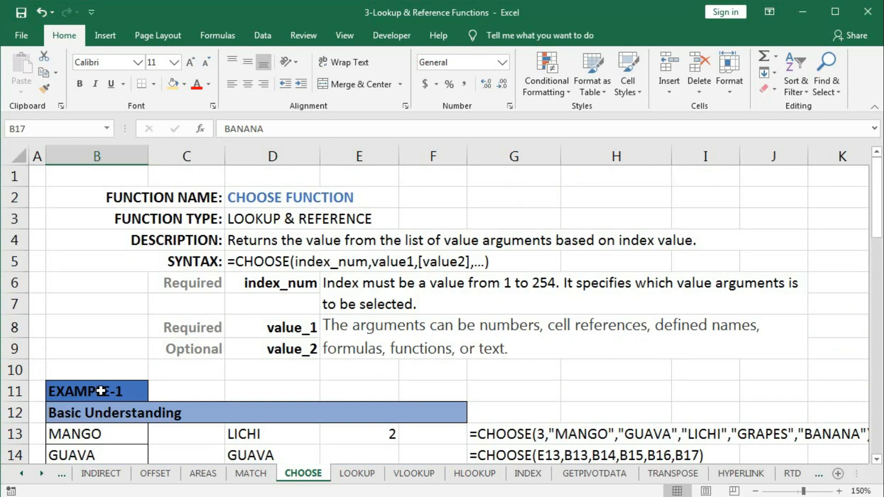
left_click(221, 262)
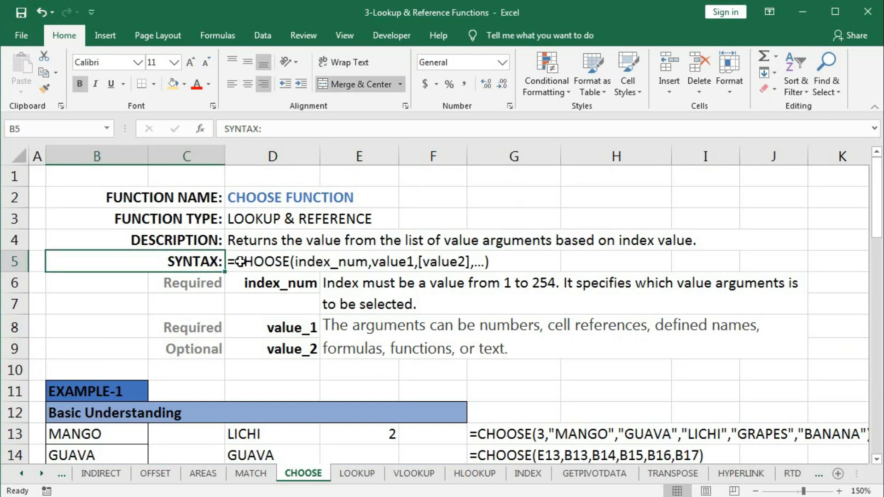
left_click(237, 262)
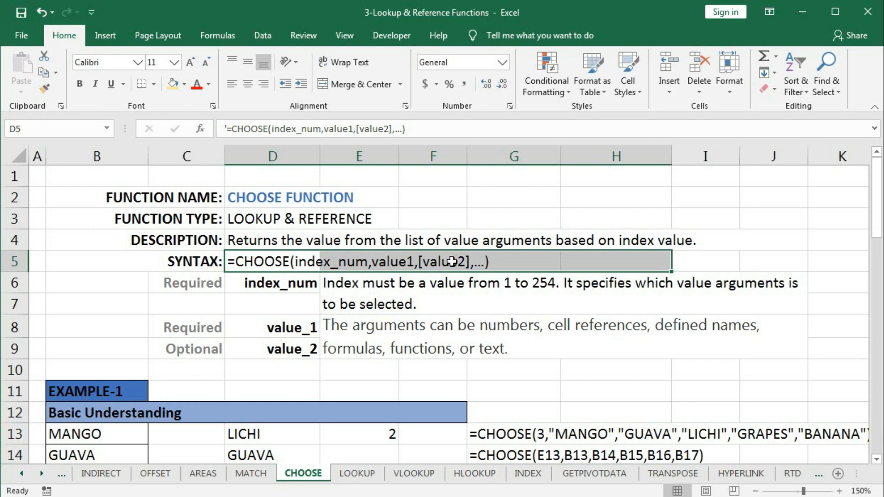
left_click(276, 330)
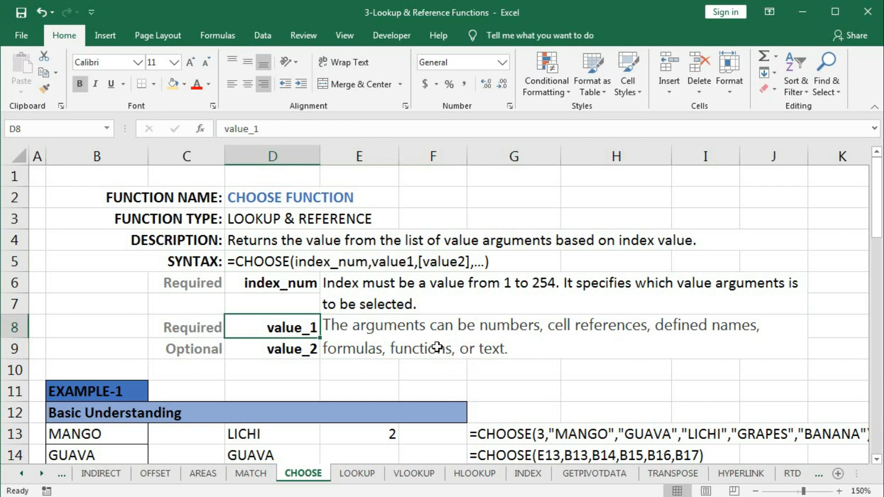
- Look through Example-1 to Example-5 on the CHOOSE sheet, down to the calculations with a dropdown list
scroll(437, 347, "down", 10)
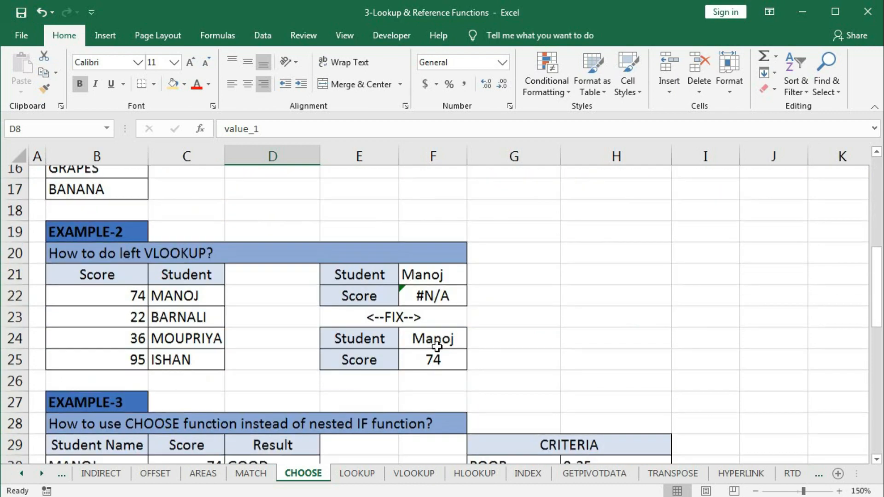
scroll(437, 347, "down", 3)
scroll(437, 347, "up", 12)
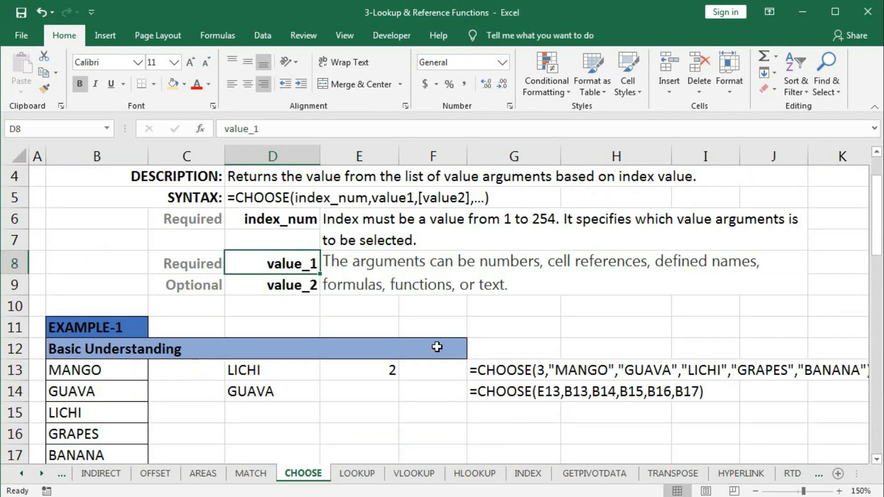
scroll(436, 347, "down", 1)
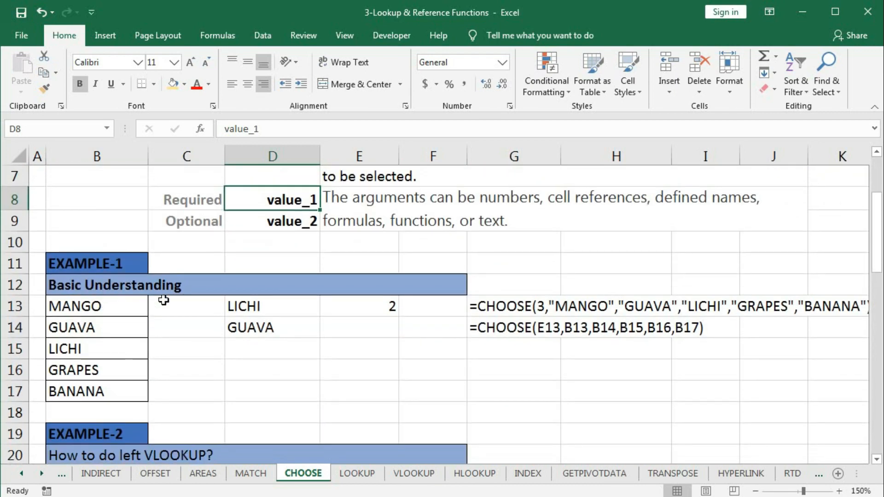
scroll(70, 329, "down", 2)
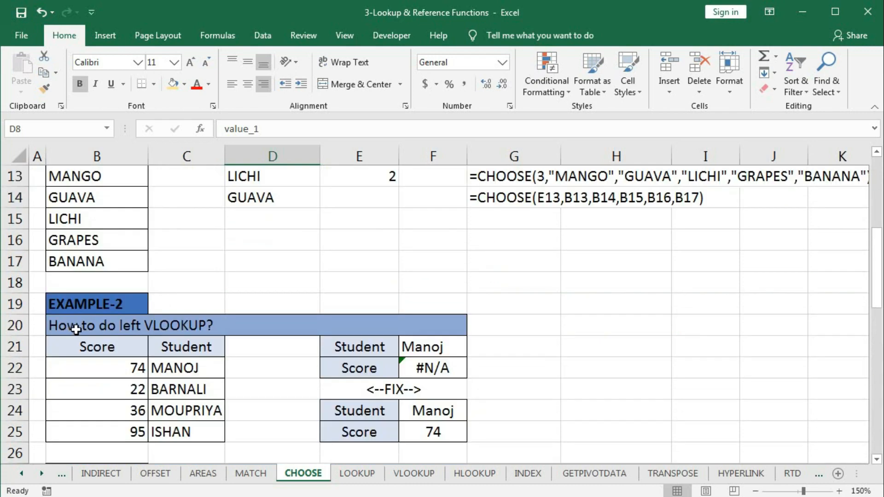
scroll(159, 334, "down", 4)
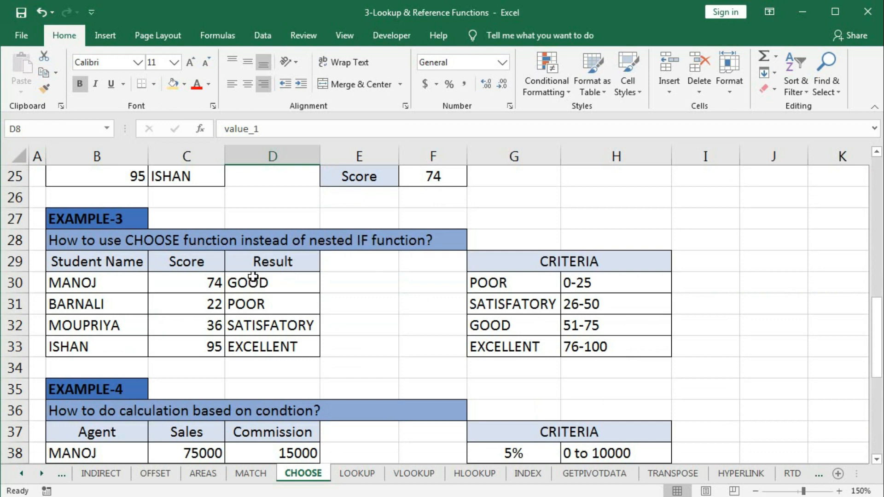
scroll(261, 349, "down", 2)
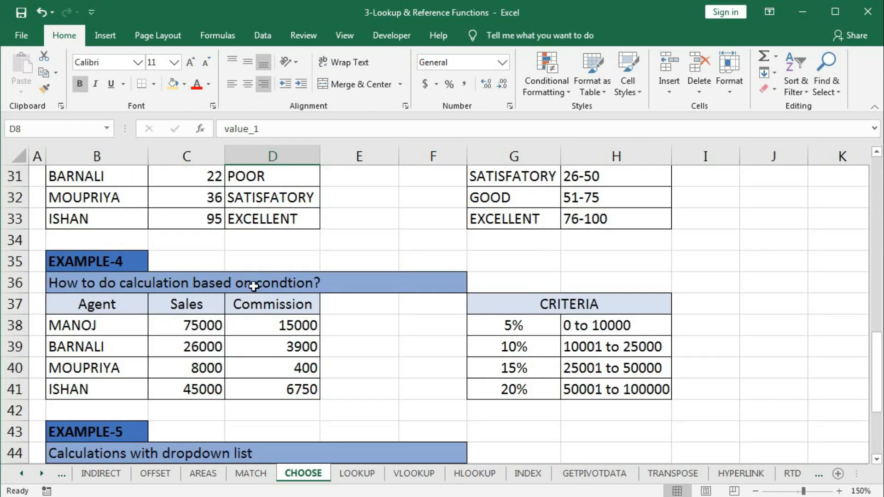
scroll(543, 389, "down", 2)
scroll(173, 320, "down", 1)
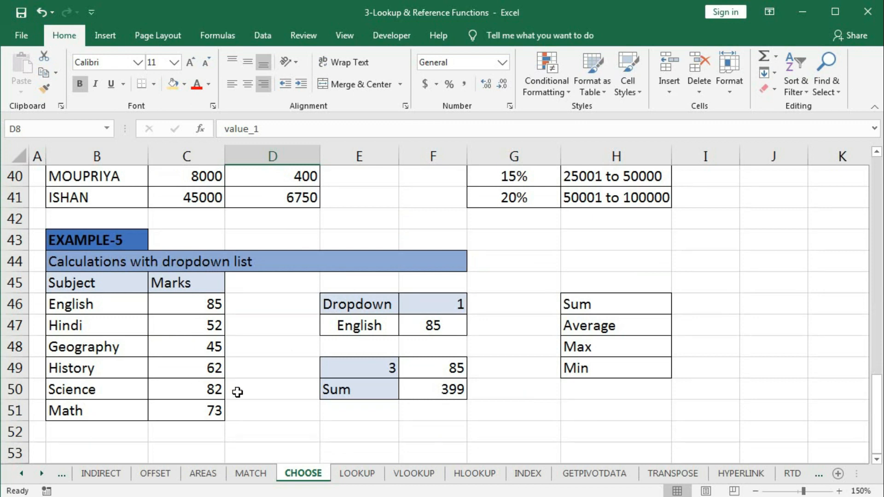
- Clear the existing CHOOSE formulas from cells D13:D14 in Example-1
scroll(237, 392, "up", 10)
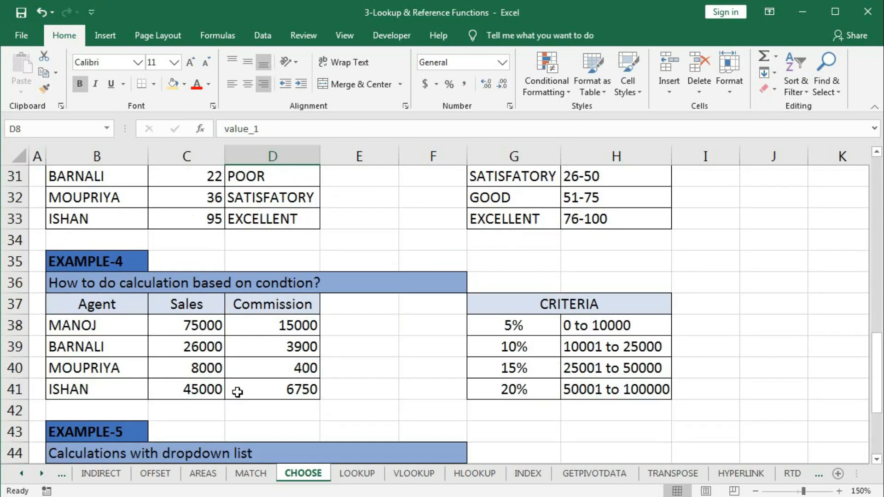
left_click_drag(258, 239, 257, 257)
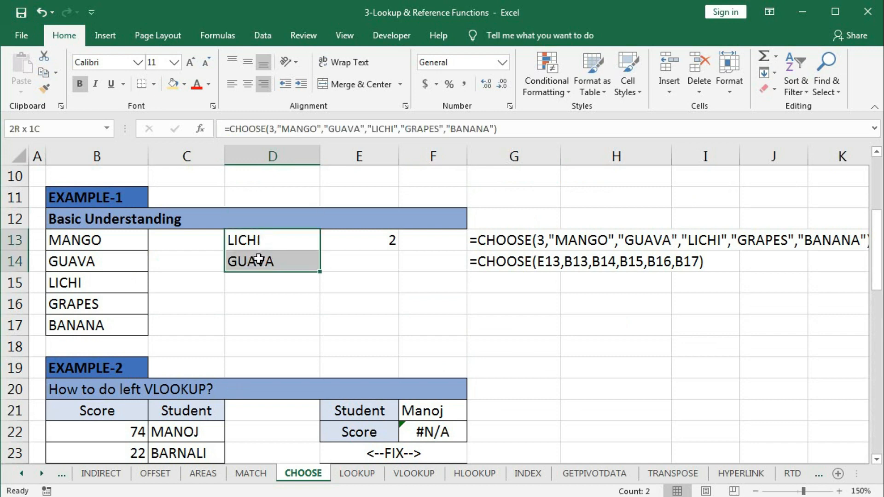
key("Delete")
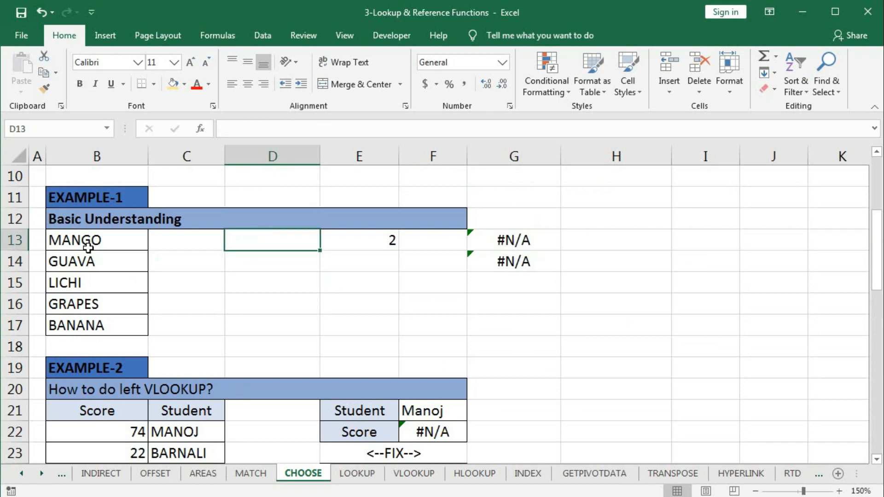
- Start a CHOOSE formula in D13 with index number 1 for the Example-1 fruit list
left_click_drag(87, 242, 86, 321)
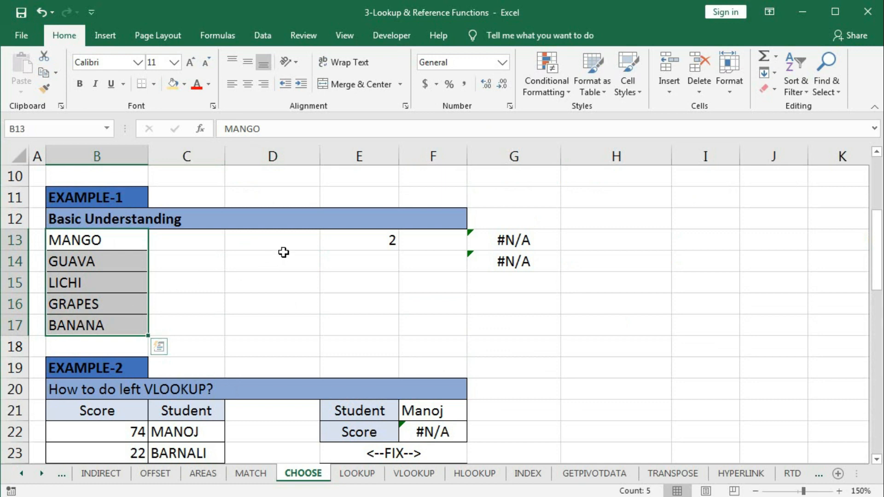
left_click(256, 240)
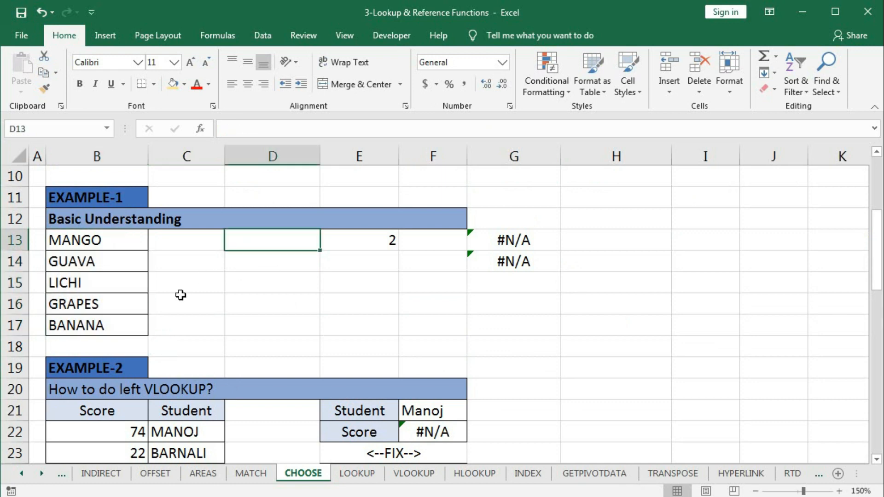
type("=")
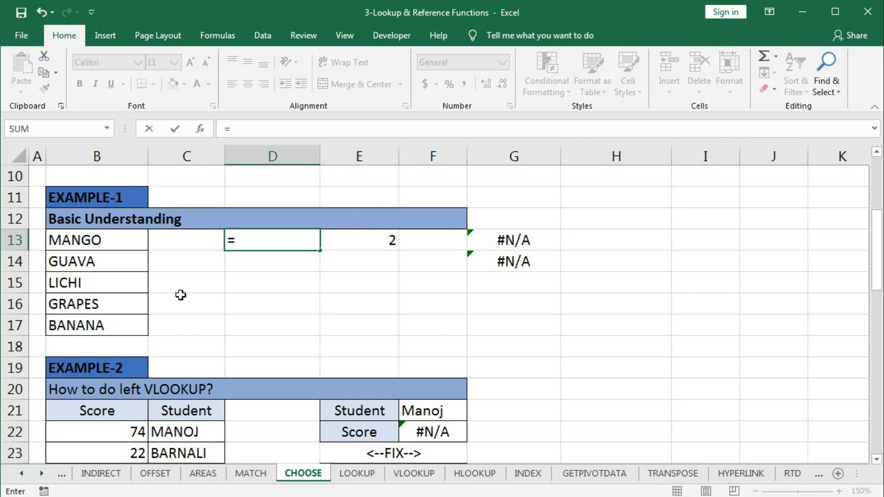
type("ch")
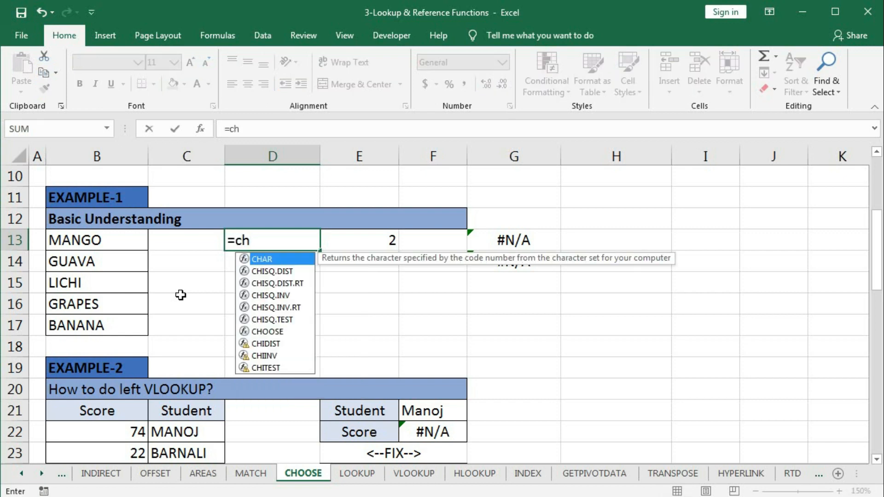
type("oo")
key("Tab")
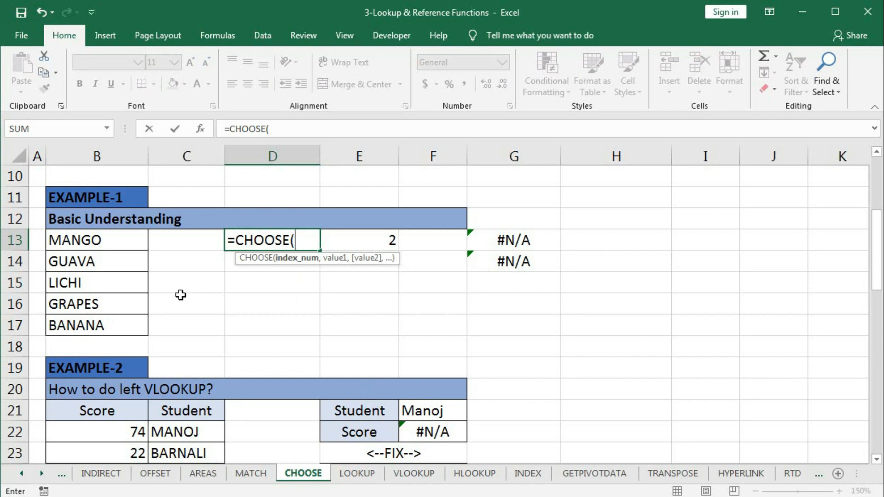
type("1,")
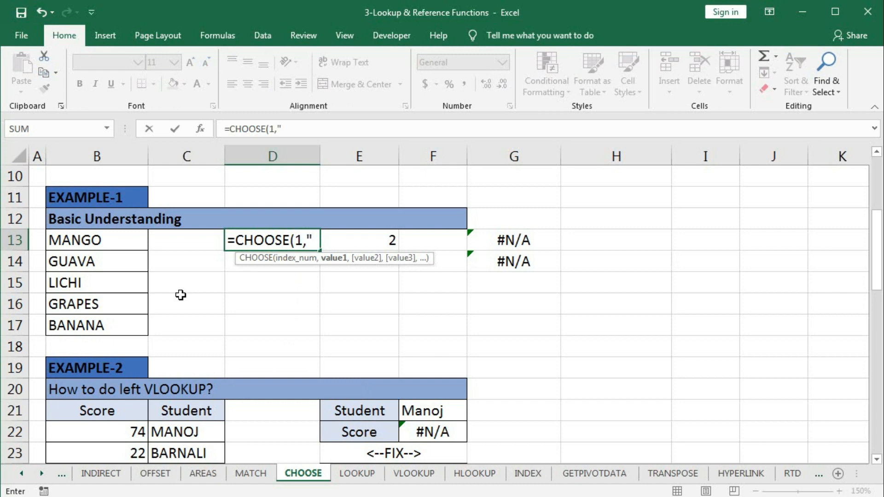
- Complete the CHOOSE formula in D13 with the text values "Mango", "Guava", "Lichi", "Grapes" and "Banana"
type("\"Man")
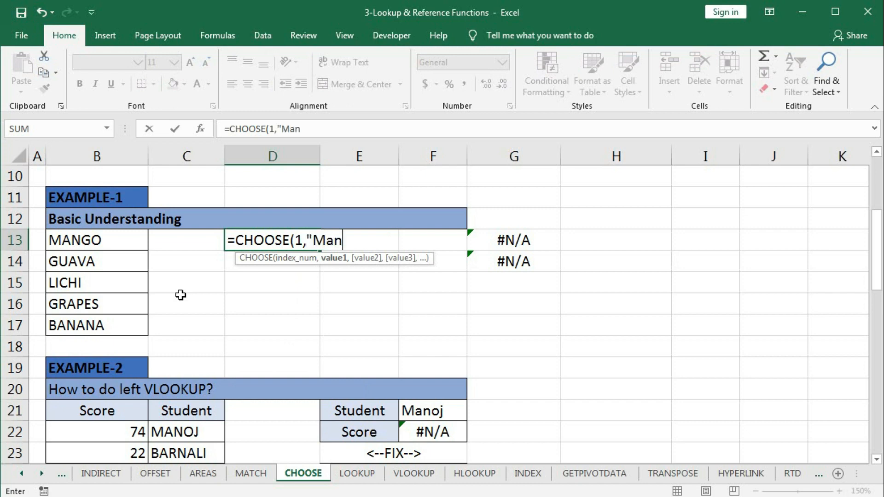
type("go\",")
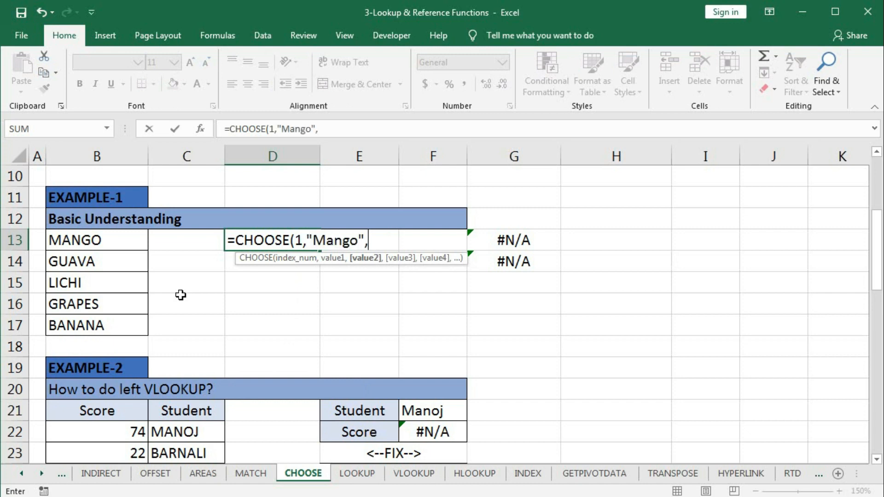
type("\"Guava")
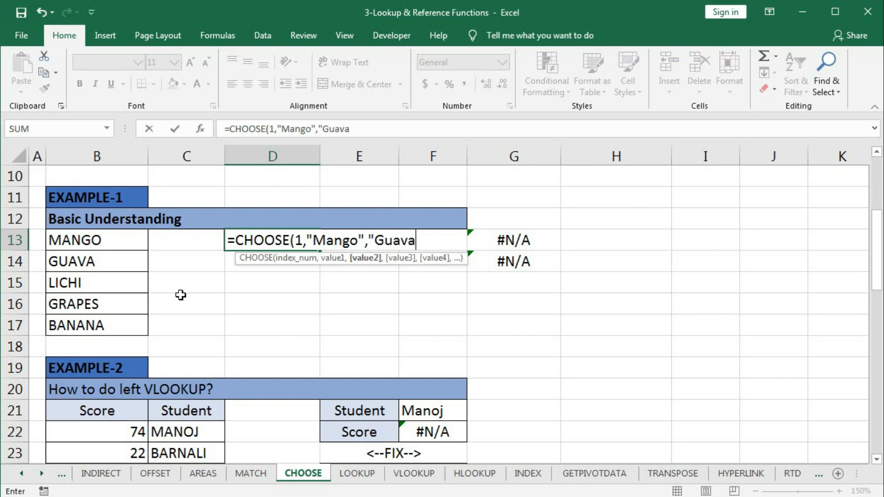
type("\",")
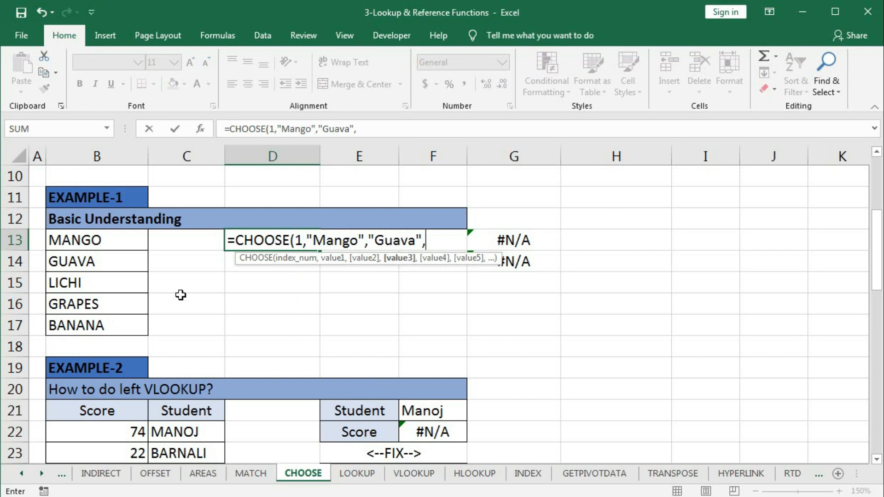
type("Lichi")
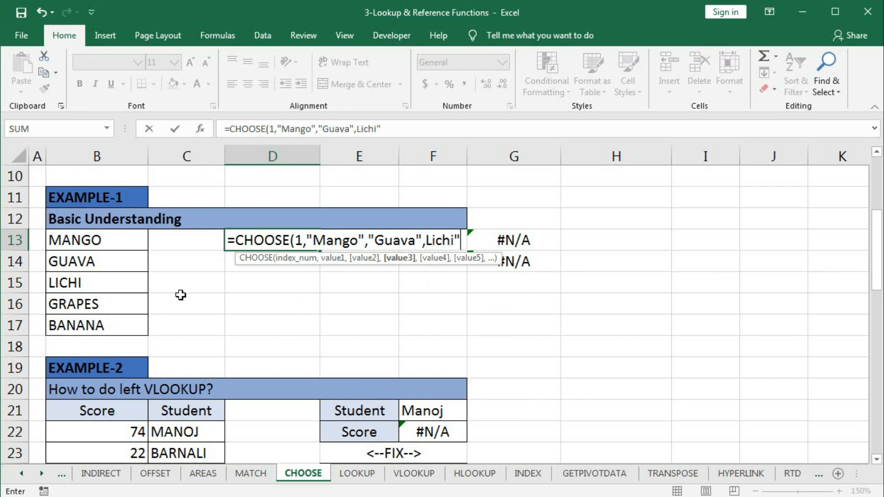
left_click(426, 241)
type("\"")
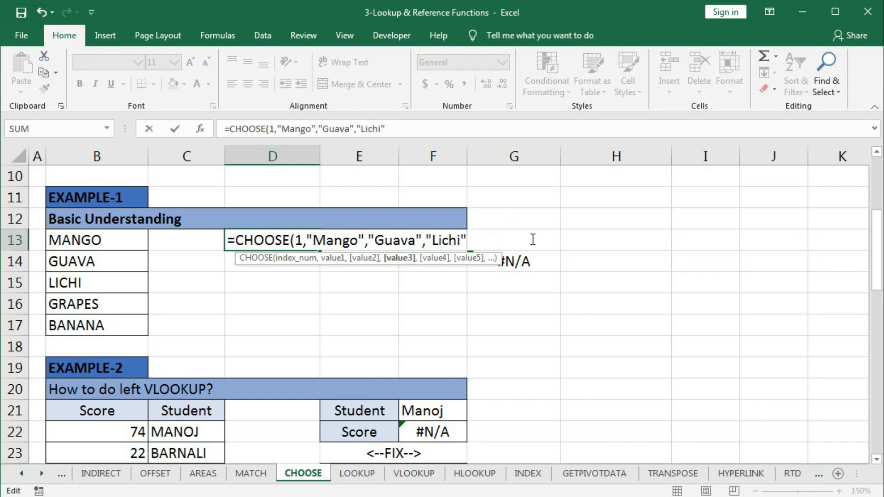
type(",")
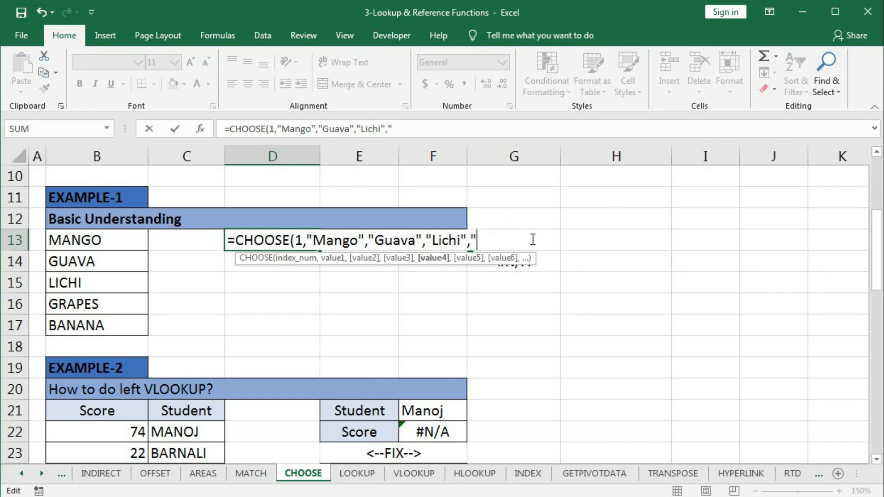
type("\"Grapes")
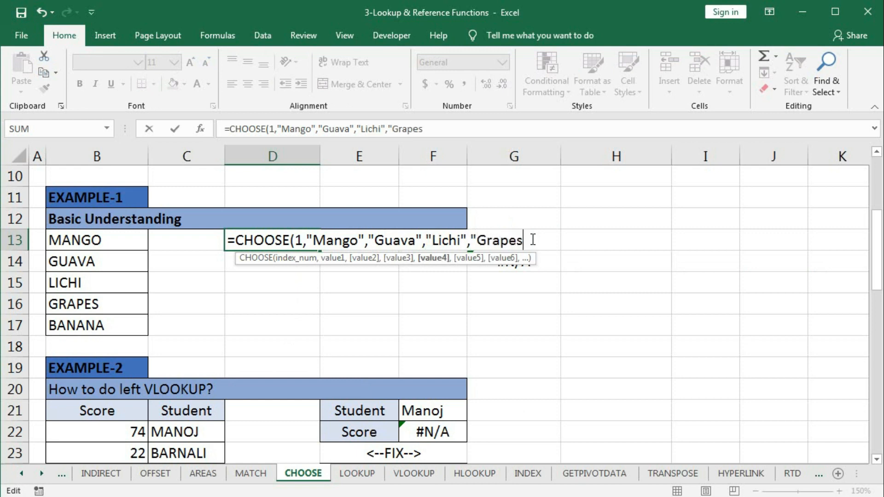
type("\",")
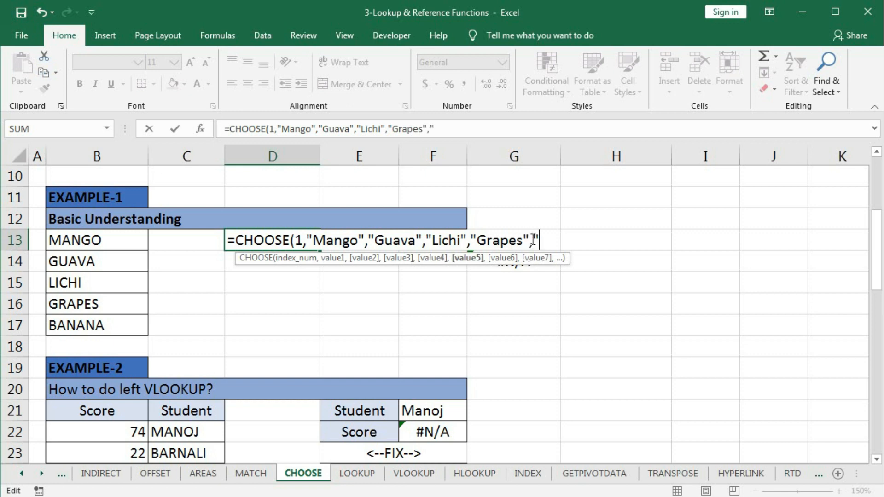
type("\"Bana")
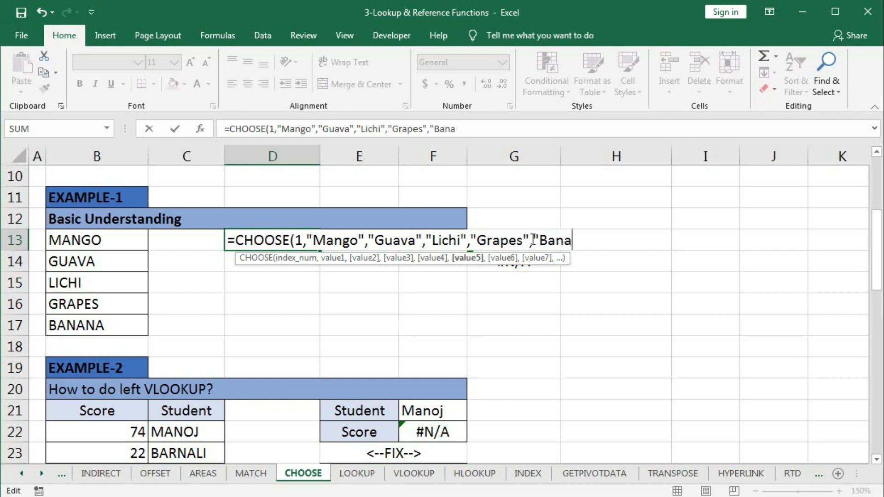
type("na\")")
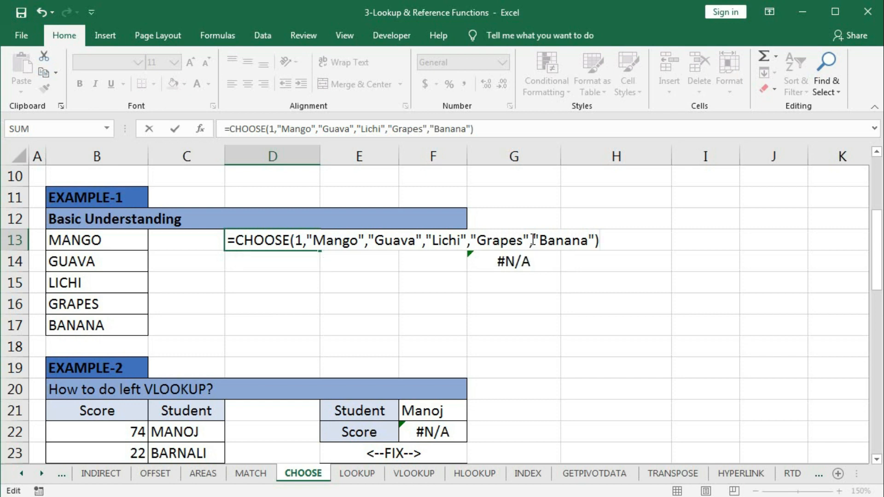
key("Return")
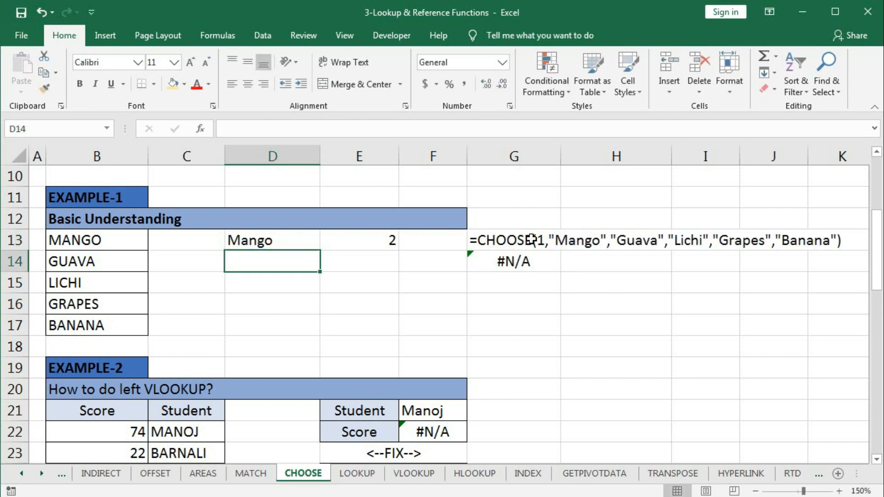
- Change the index number in D13's CHOOSE formula to 2
left_click(278, 244)
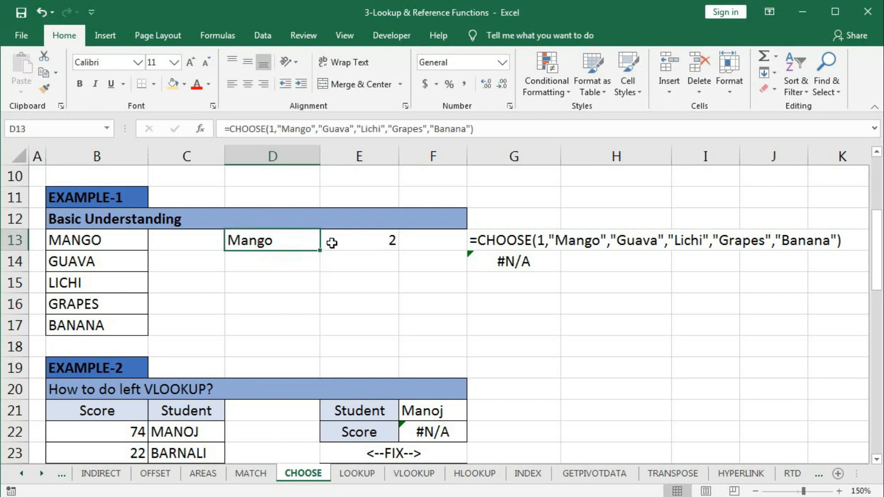
double_click(286, 244)
double_click(298, 242)
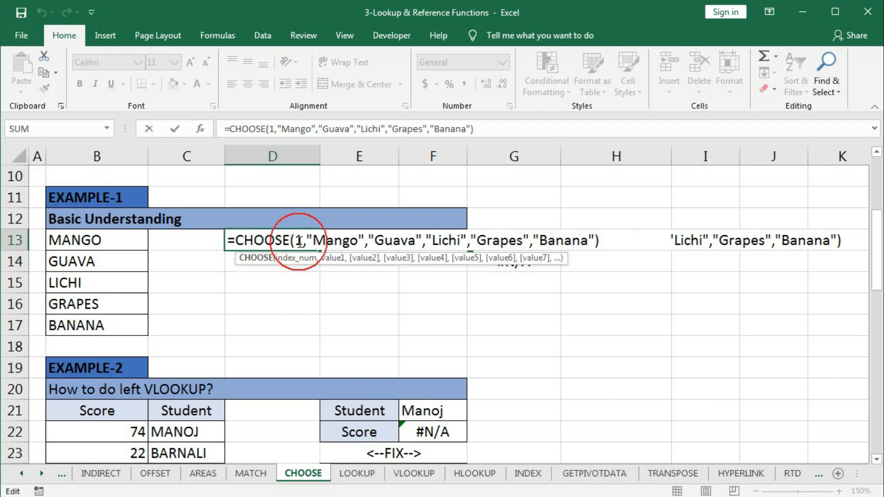
type("2")
key("Return")
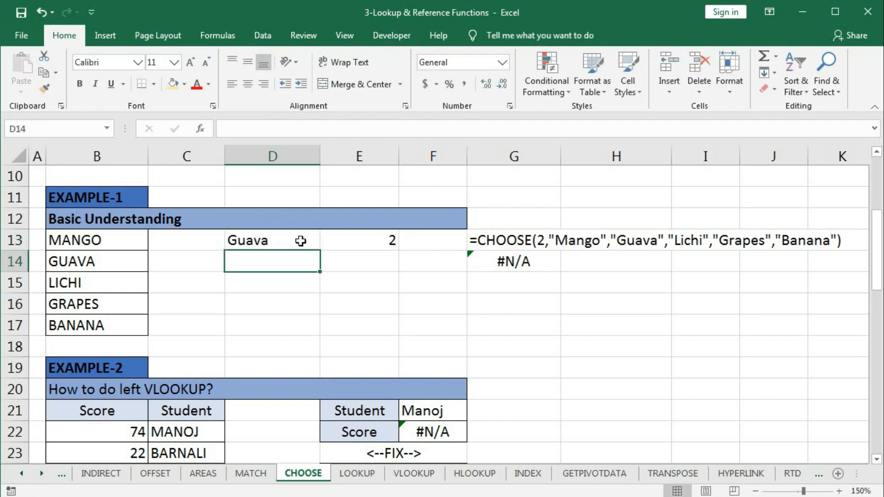
- Set the index number in D13's CHOOSE formula to 5
double_click(240, 243)
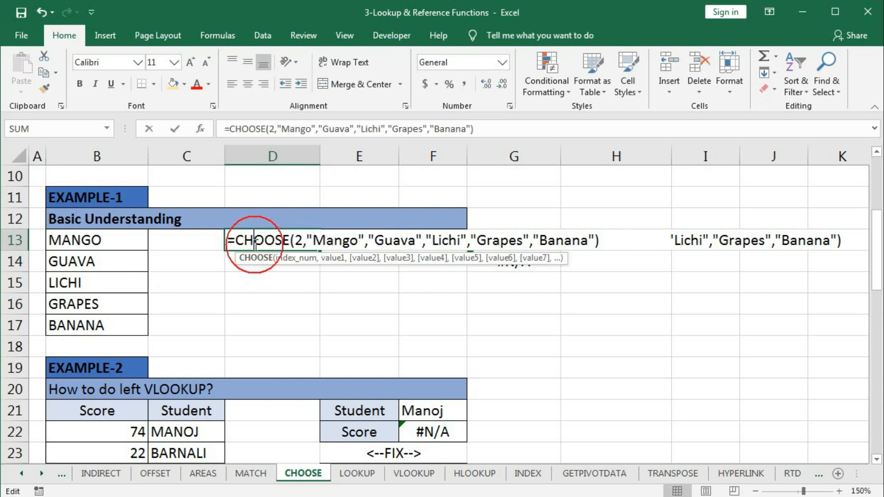
double_click(298, 240)
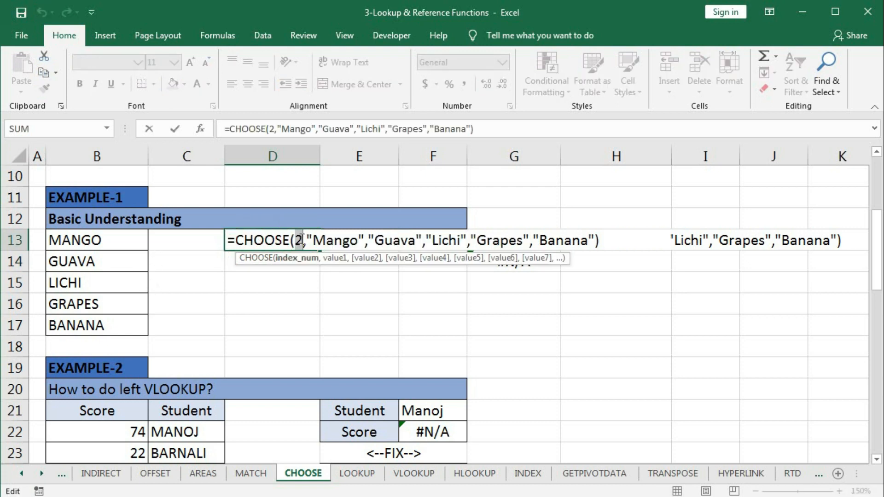
type("5")
key("Return")
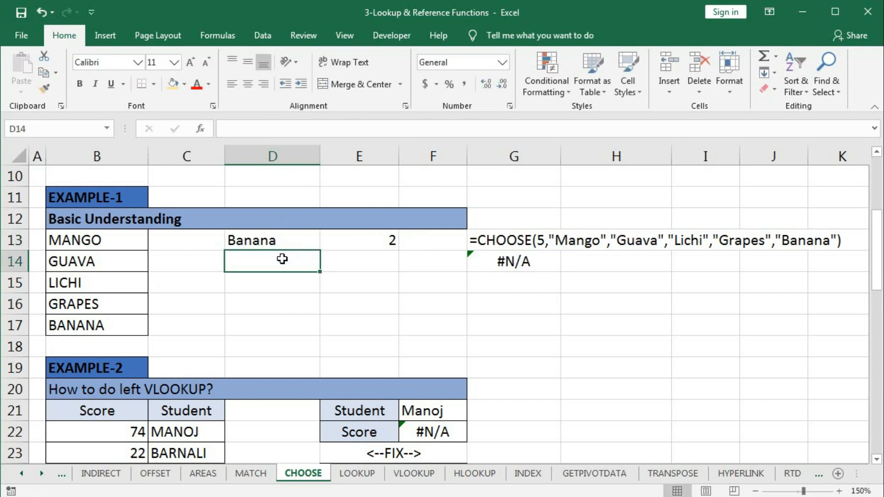
- Start a CHOOSE formula in D14 that takes its index number from cell E13
type("=cho")
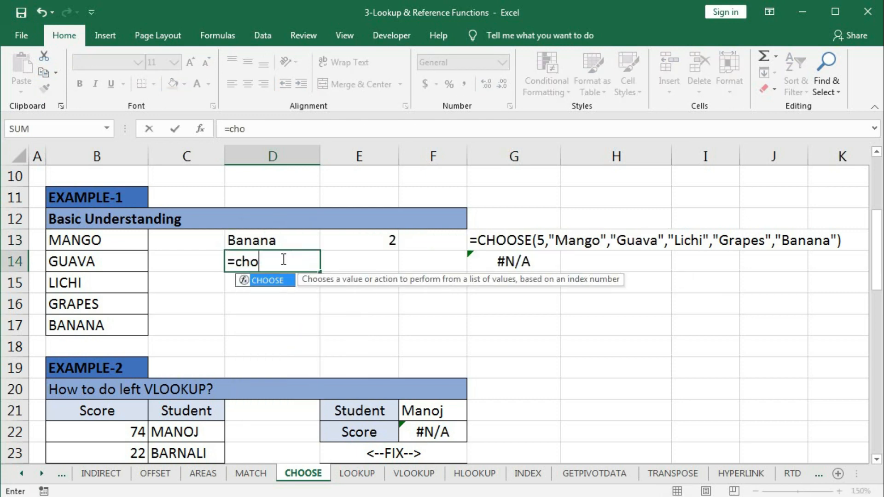
key("Tab")
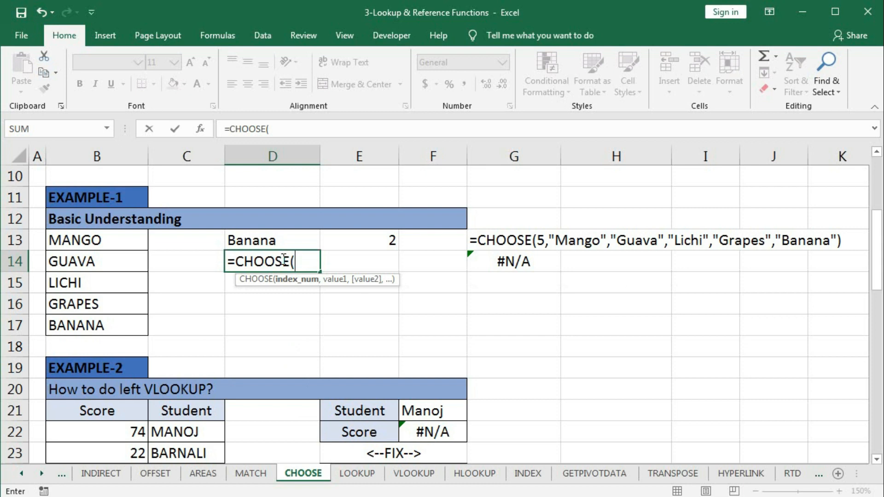
left_click(371, 241)
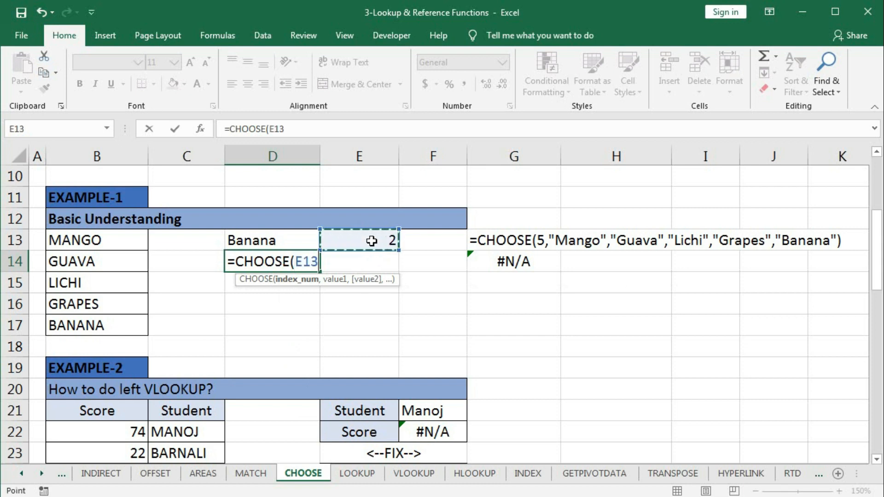
type(",")
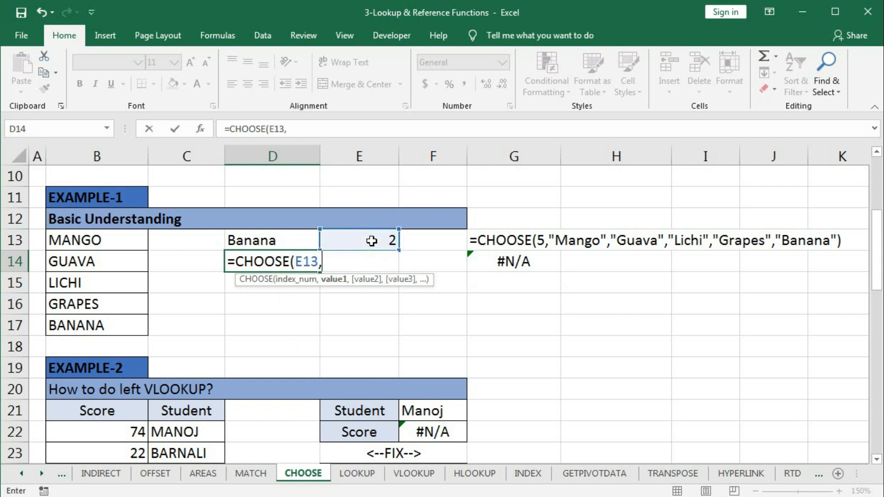
- Complete the D14 formula with the fruit cells B13, B14, B15, B16 and B17 as separate values
left_click(78, 243)
type(",")
left_click(74, 261)
type(",")
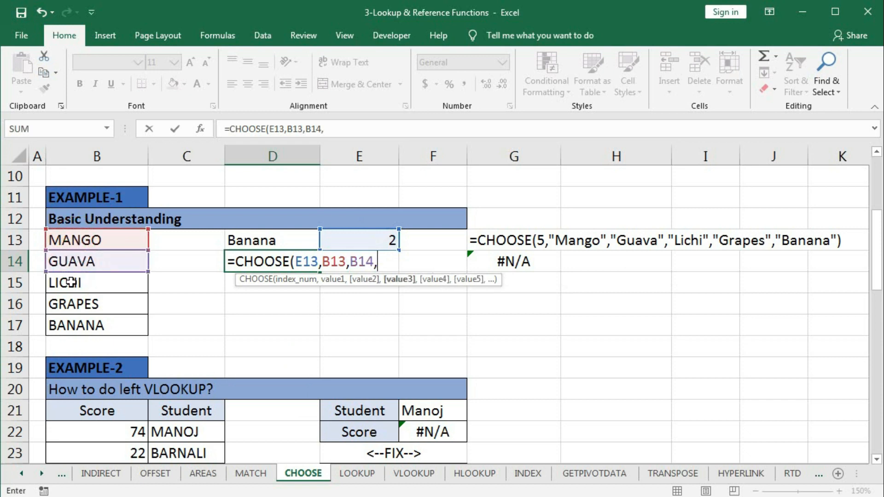
left_click(74, 282)
type(",")
left_click(72, 309)
type(",")
left_click(72, 323)
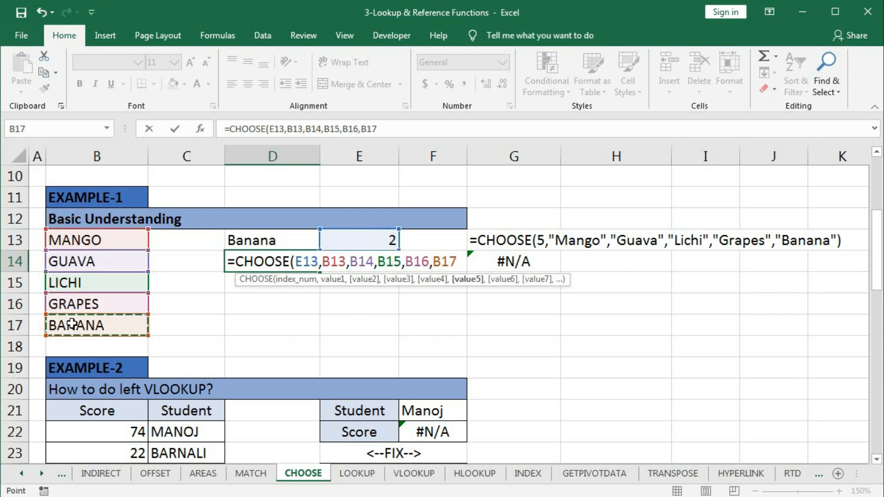
type(")")
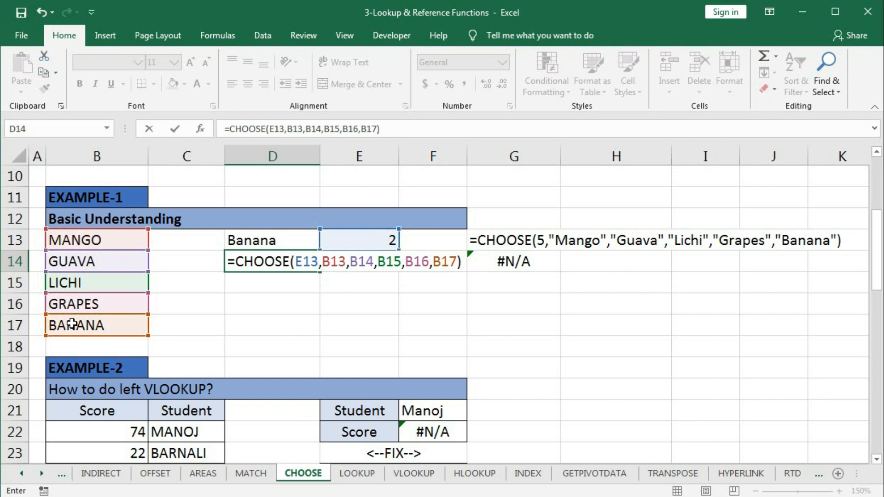
key("Return")
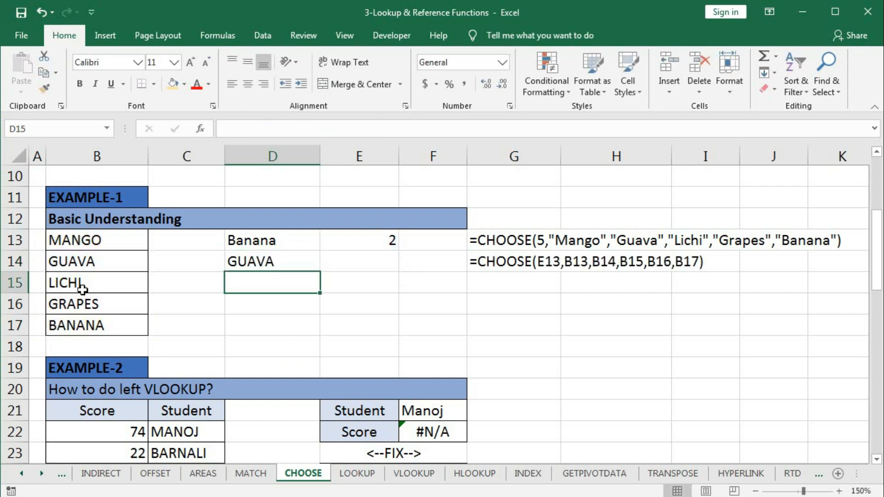
- Set the index number in cell E13 to 4
left_click(392, 242)
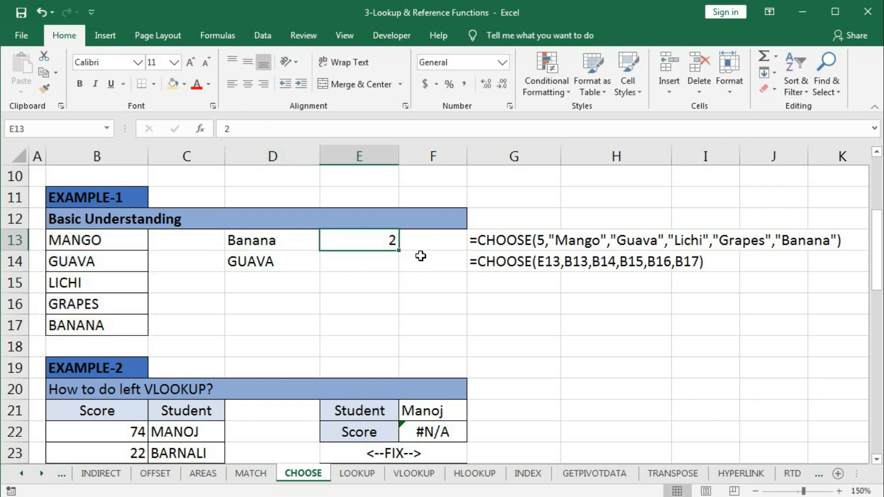
type("4")
key("Return")
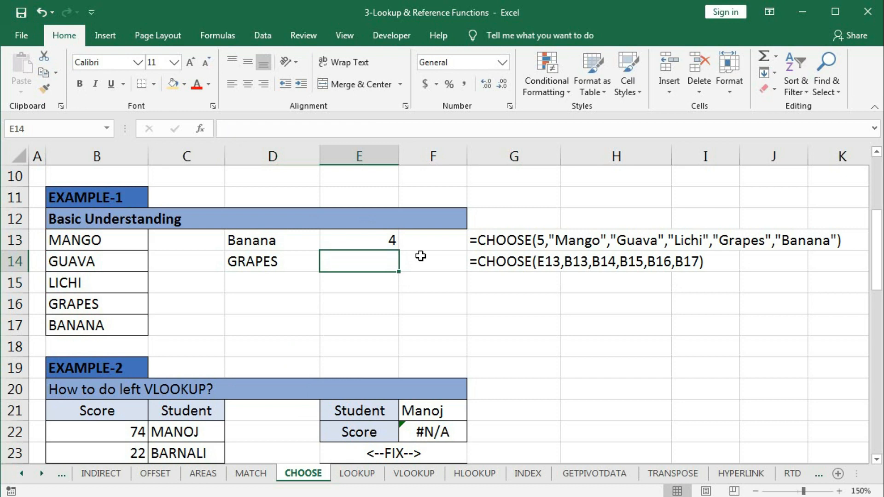
- Clear the existing Score formulas from cells F22 and F25 in Example-2
scroll(431, 310, "down", 2)
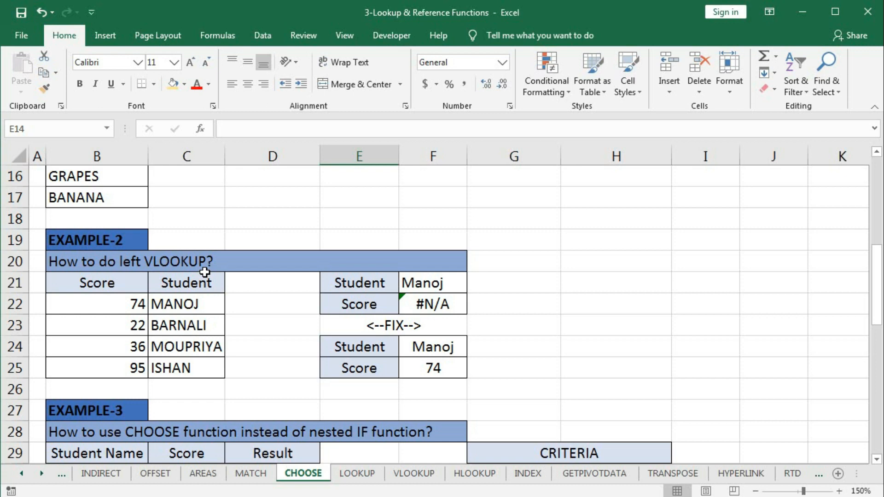
left_click(424, 305)
key("Delete")
left_click(429, 364)
key("Delete")
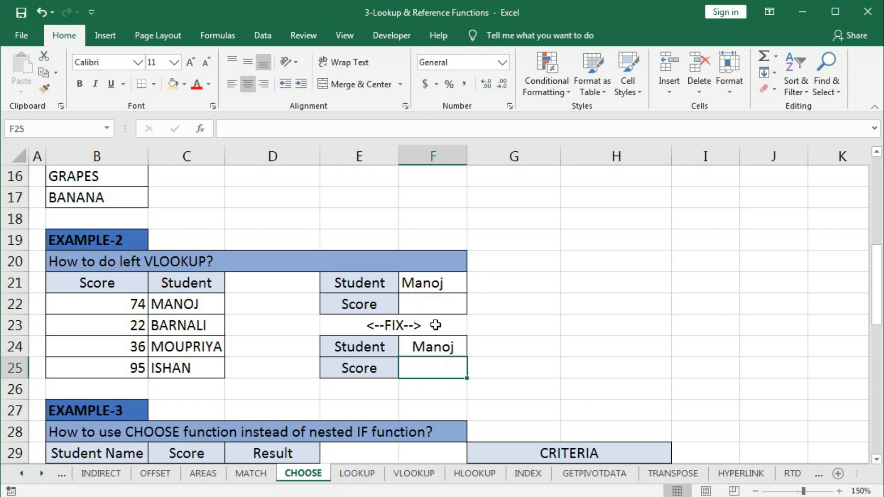
- Enter a VLOOKUP in F22 that looks up F21 in B21:C25 with column index 1 and exact match 0
left_click(437, 310)
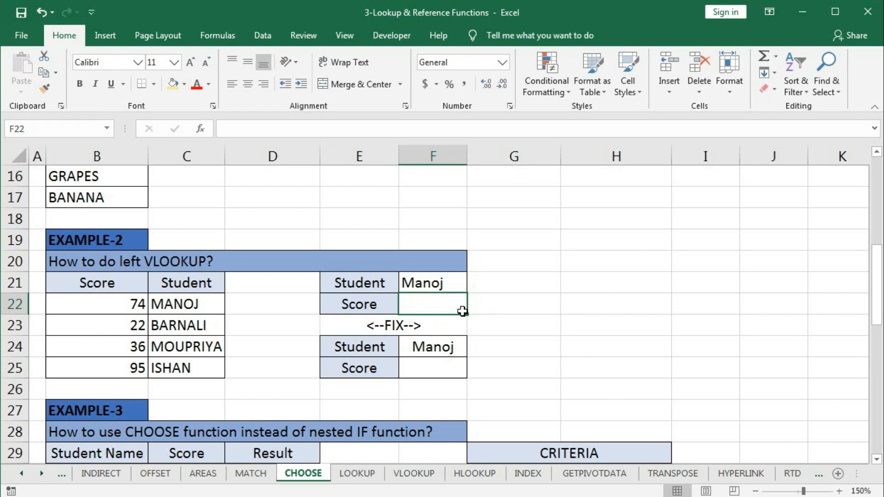
type("=vl")
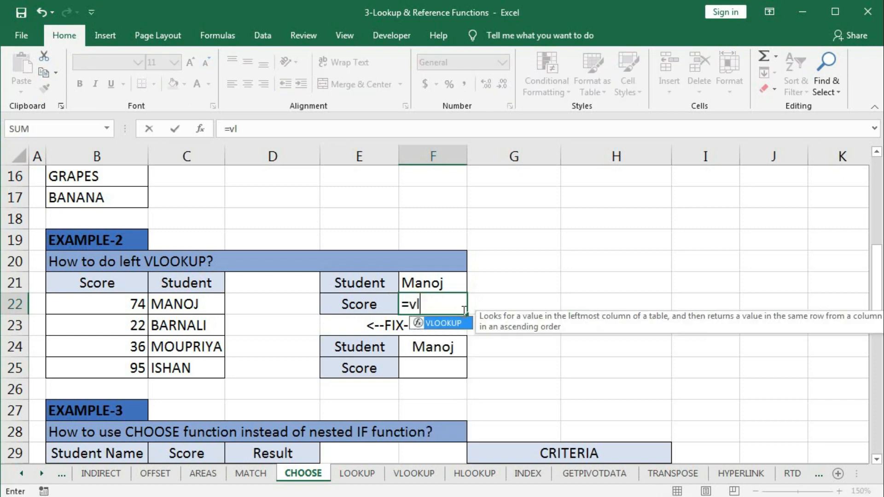
key("Tab")
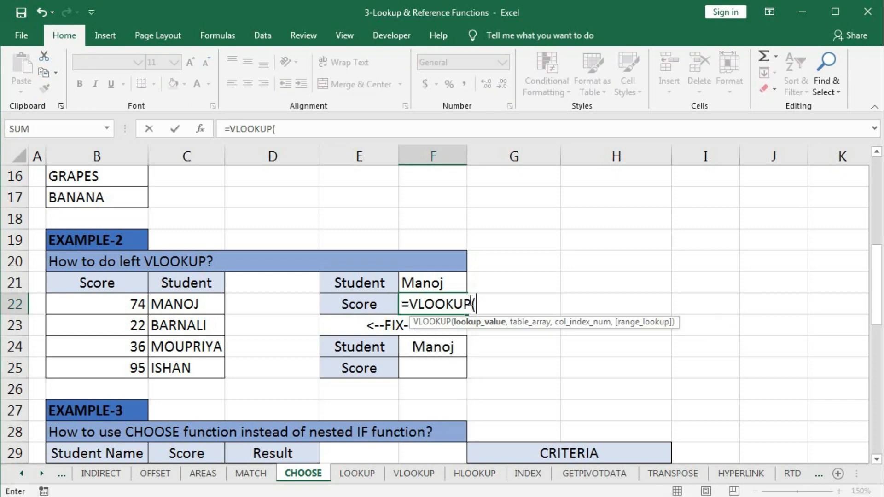
left_click(431, 284)
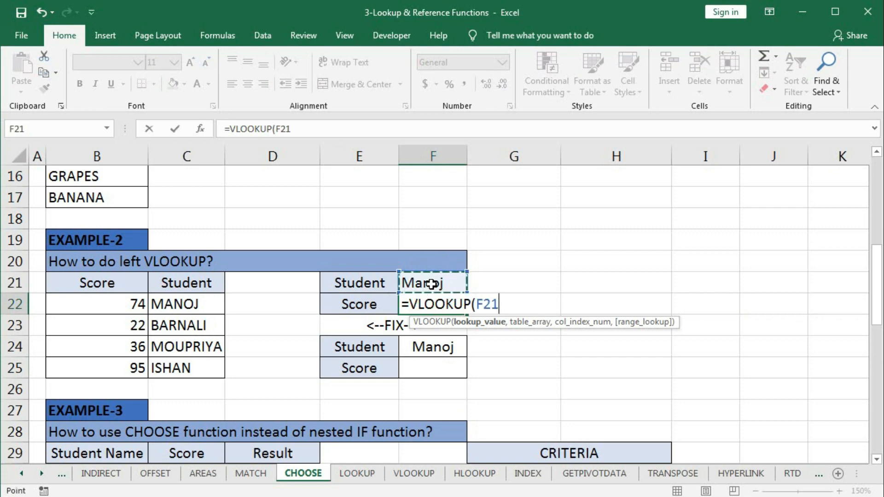
type(",")
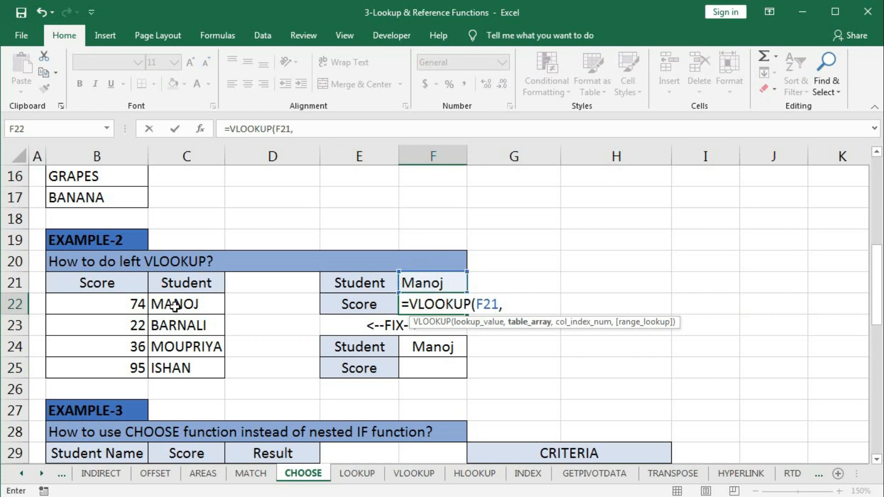
left_click_drag(98, 282, 190, 367)
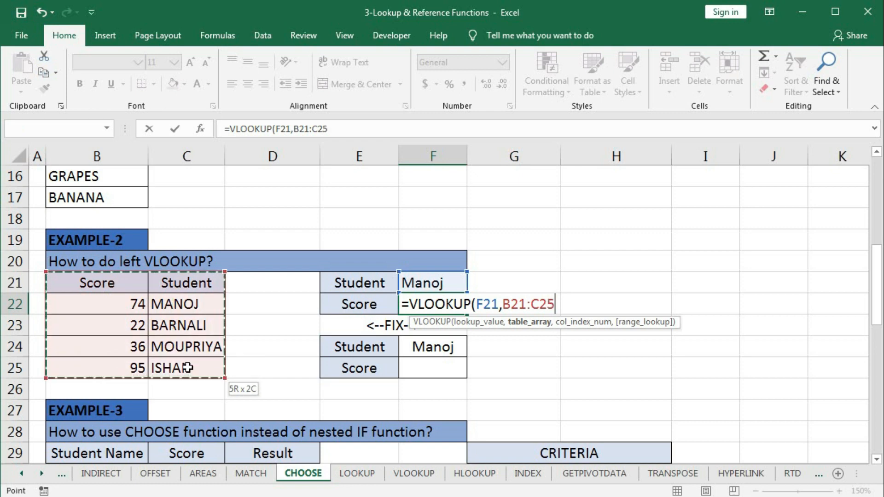
type(",")
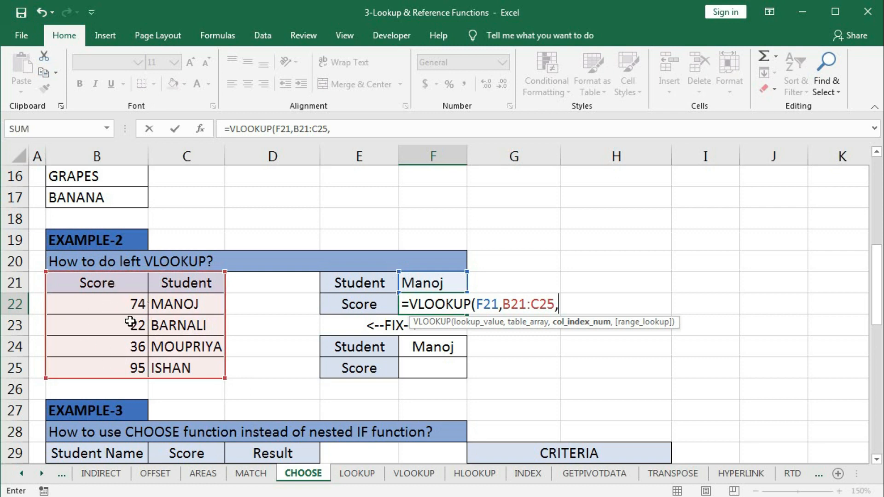
type("1,")
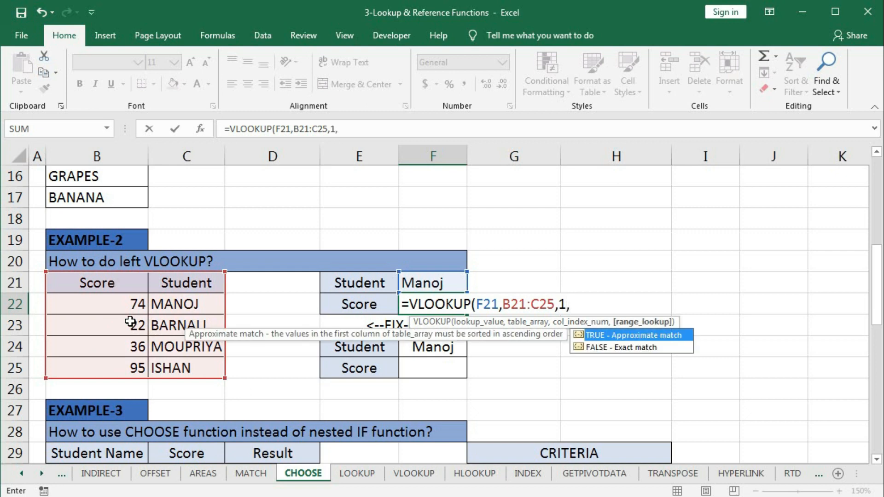
type("0)")
key("Return")
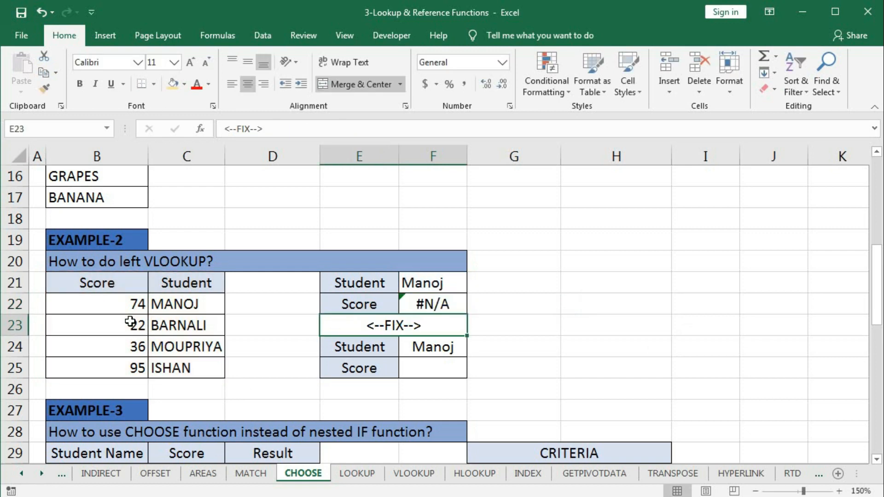
- Evaluate the table array argument of the F22 formula to inspect its column order, leaving the formula unedited
left_click(415, 284)
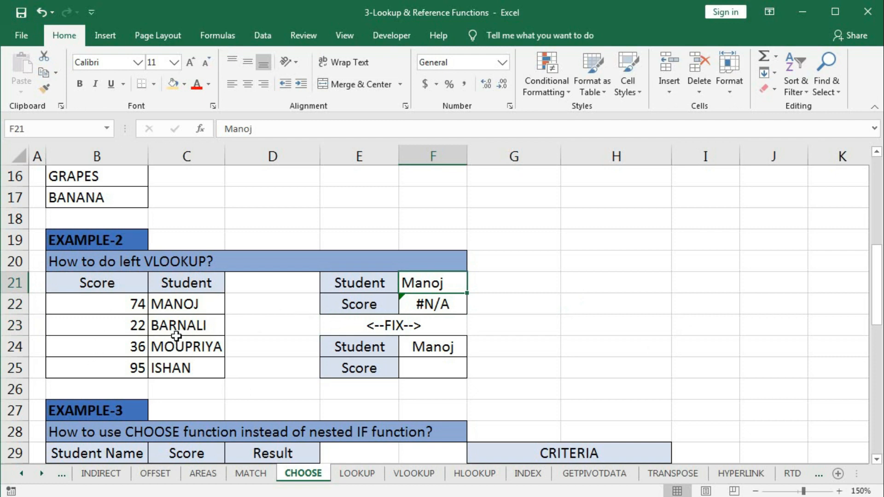
double_click(423, 303)
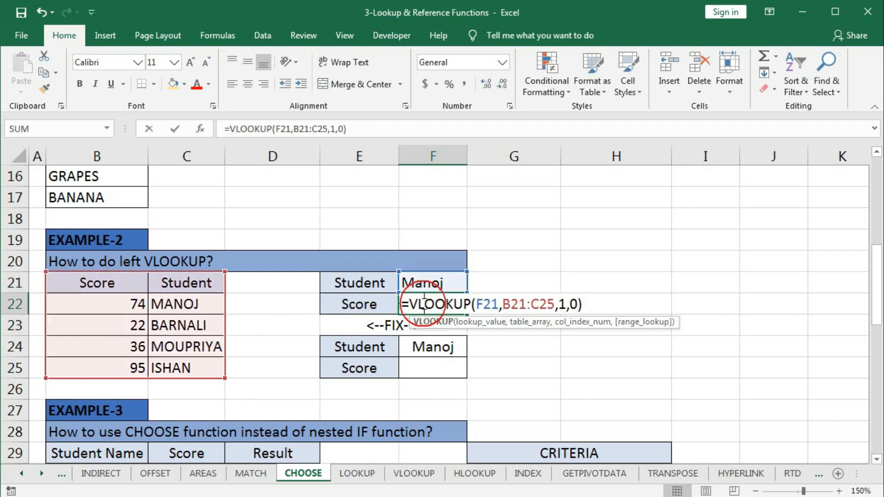
left_click(527, 324)
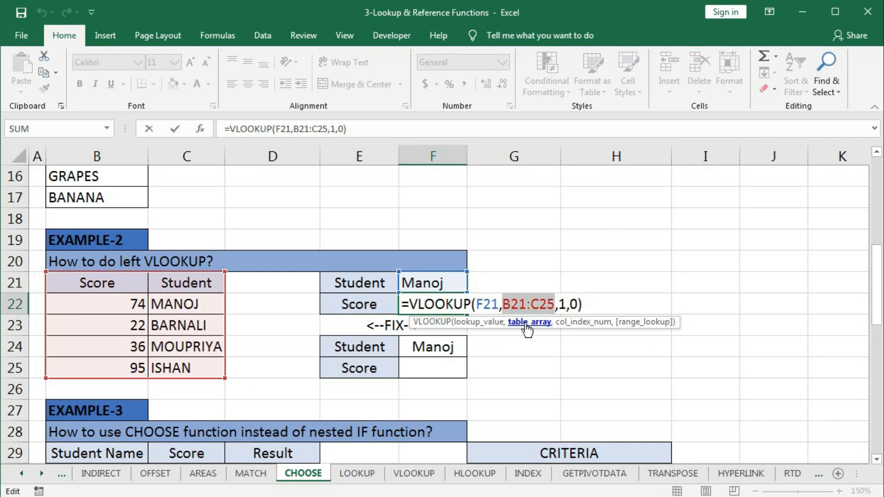
key("F9")
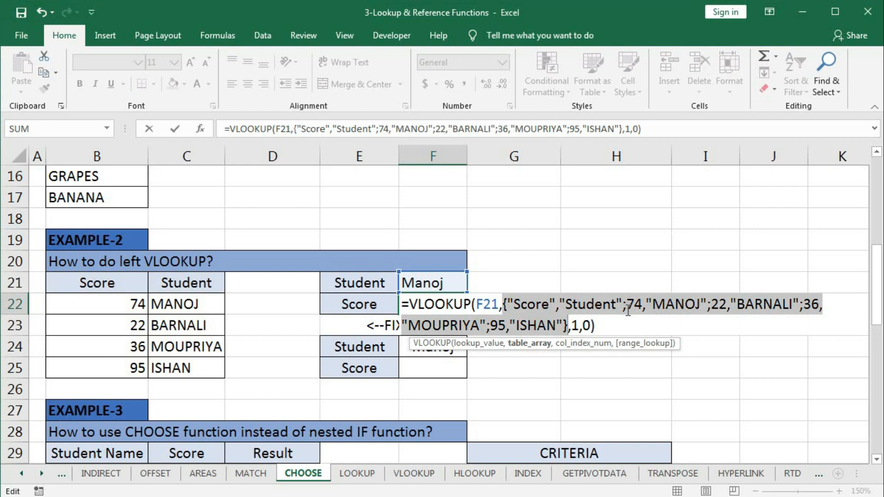
key("Escape")
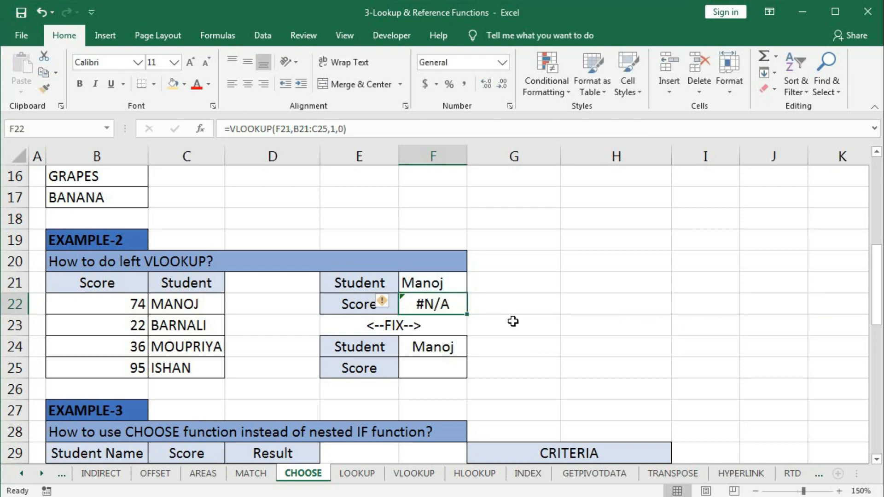
- Start a VLOOKUP formula in F25 that takes its lookup value from cell F24
left_click(444, 366)
type("=")
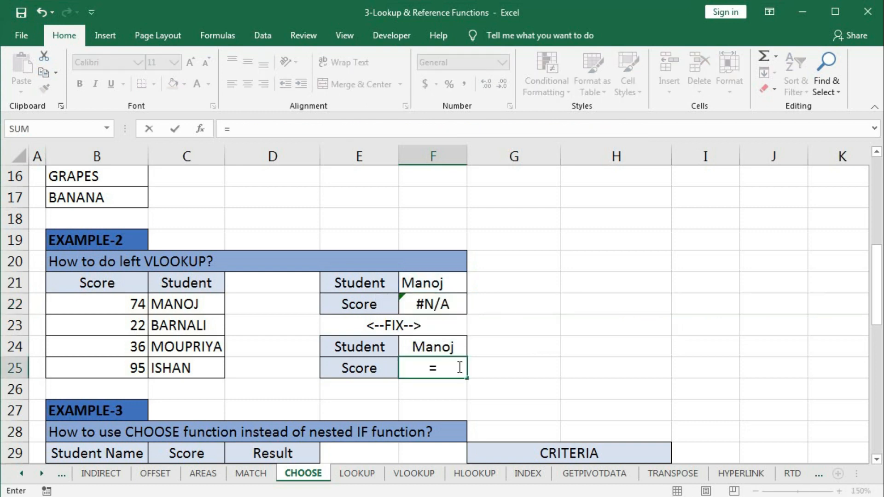
type("vl")
key("Tab")
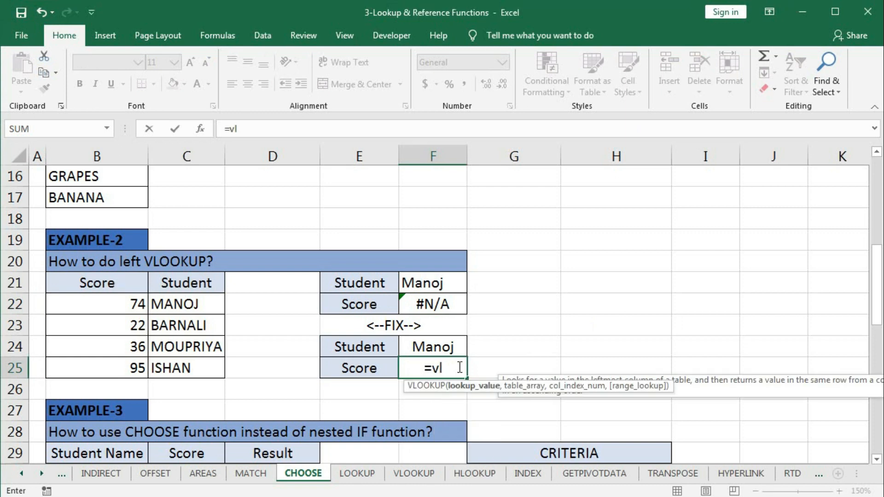
left_click(462, 343)
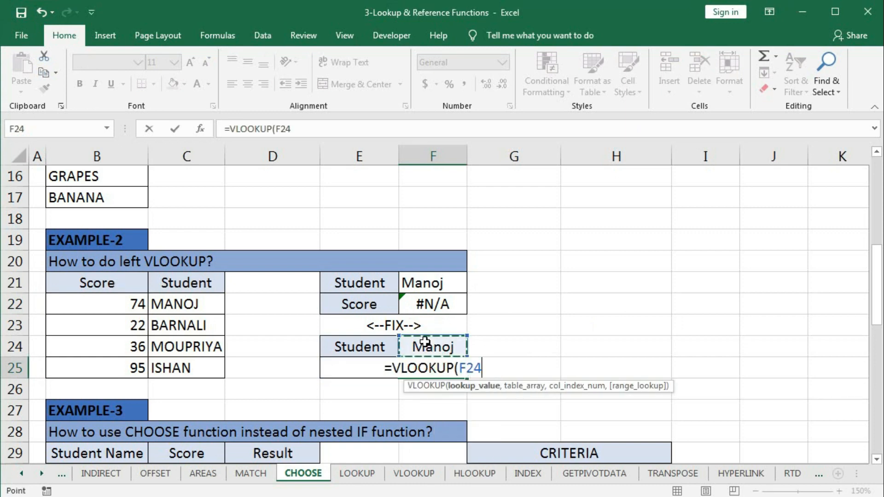
type(",")
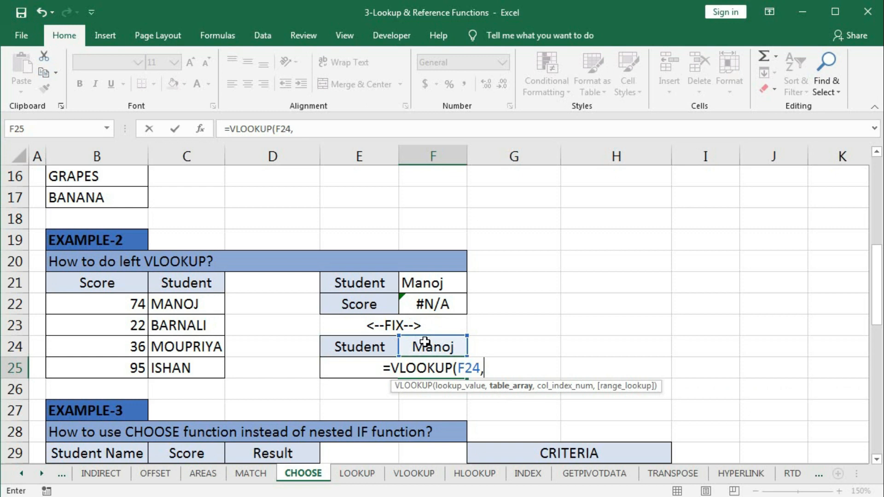
- Nest a CHOOSE function as the F25 formula's table array, with {1,2} as its index number
type("ch")
type("o")
key("Tab")
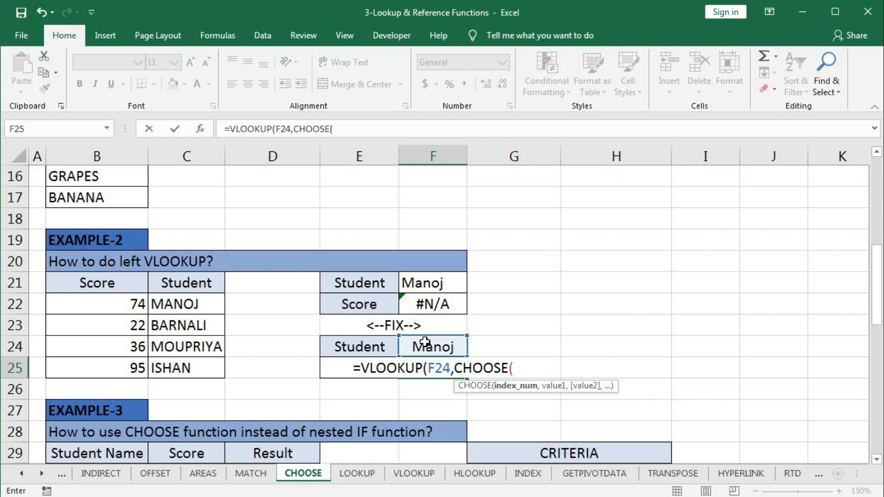
type("{,")
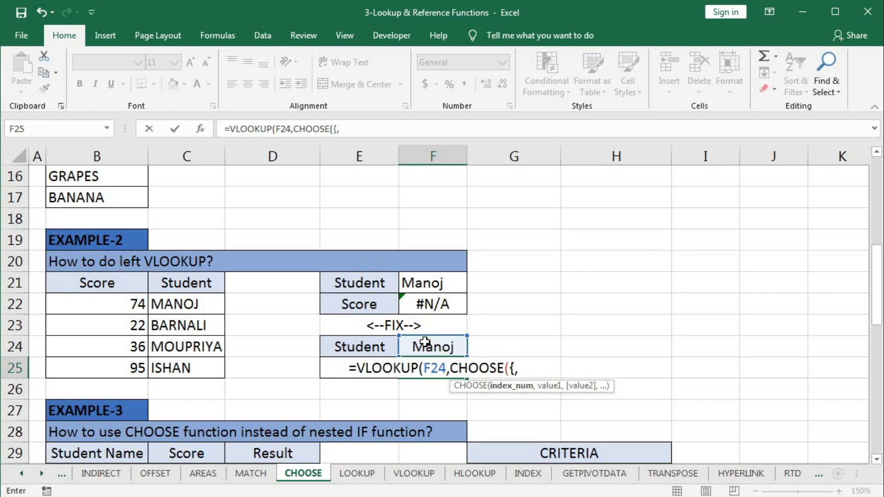
key("BackSpace")
type("1,2")
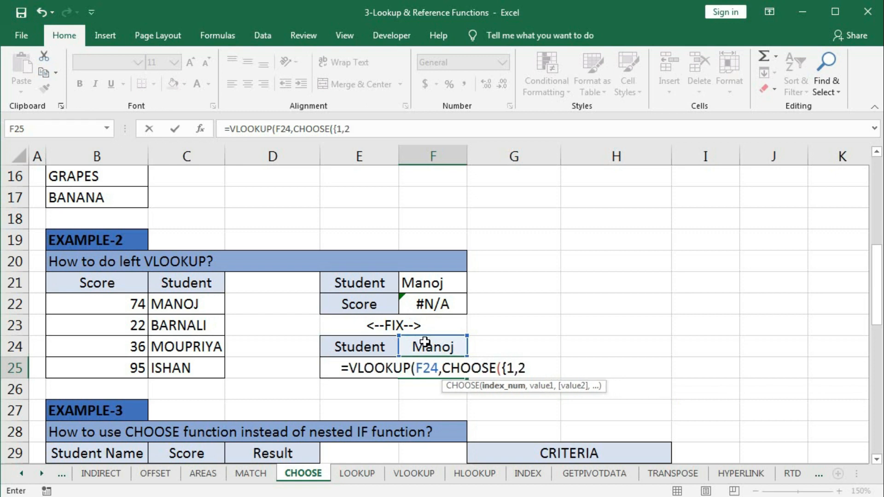
type("},")
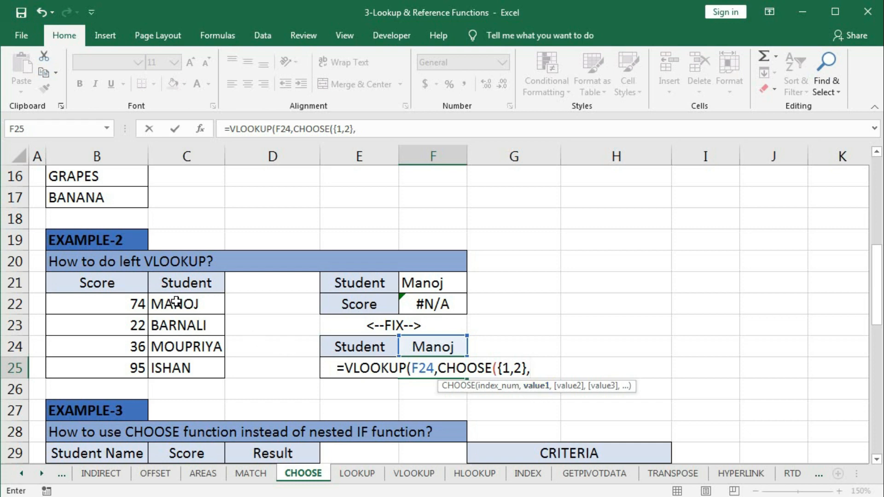
- Supply the student range C22:C25 and the score range B22:B25 as the CHOOSE values, and close the CHOOSE function
left_click_drag(177, 303, 181, 317)
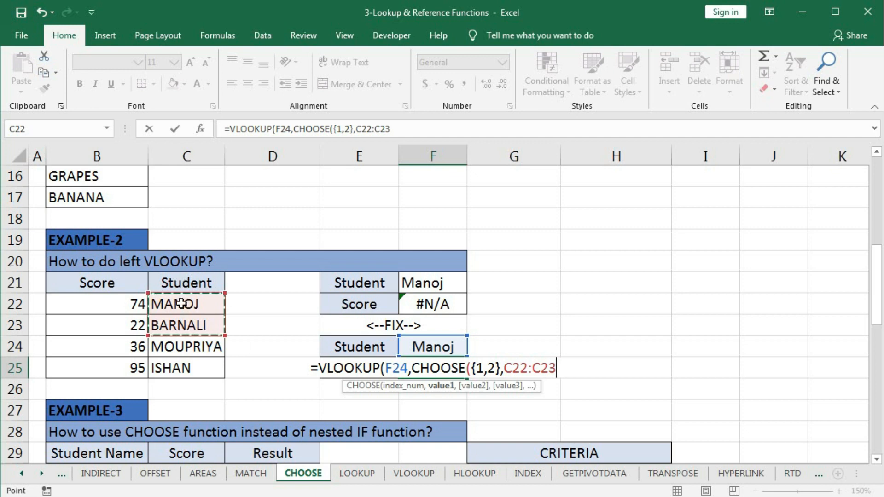
left_click(183, 304)
left_click_drag(182, 318, 184, 363)
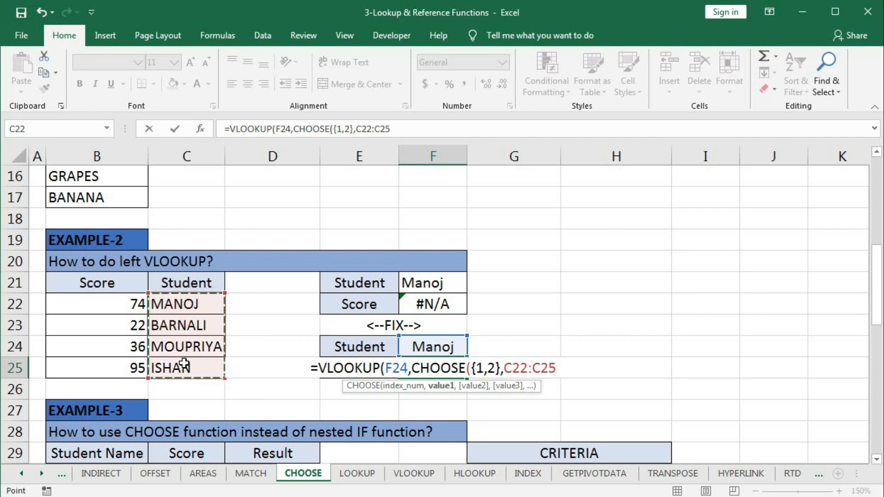
type(",")
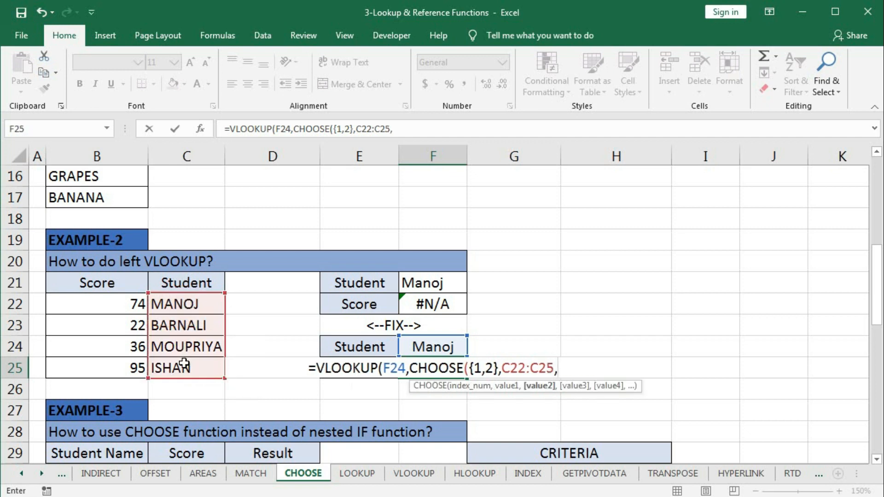
left_click_drag(108, 304, 101, 367)
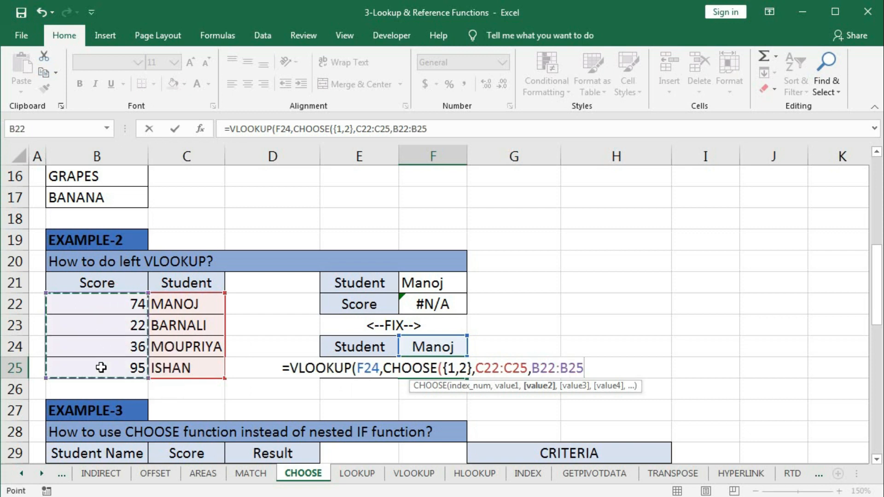
left_click(453, 367)
left_click_drag(475, 368, 523, 368)
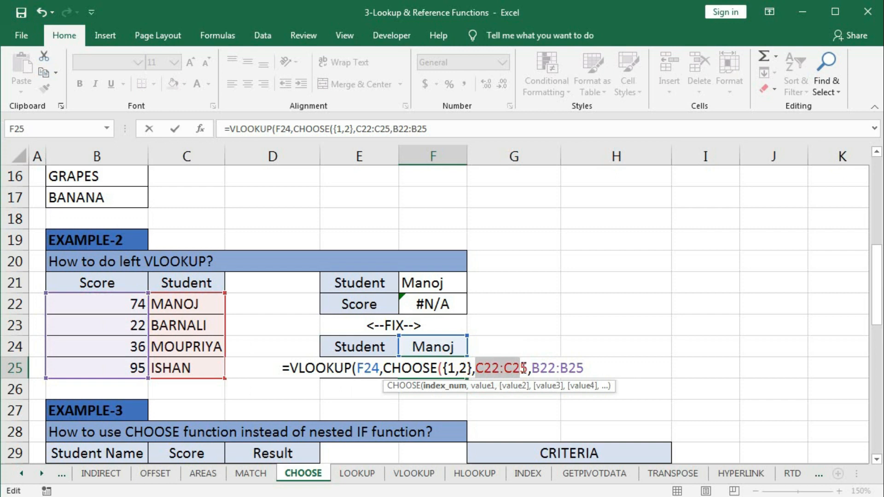
left_click_drag(460, 369, 467, 370)
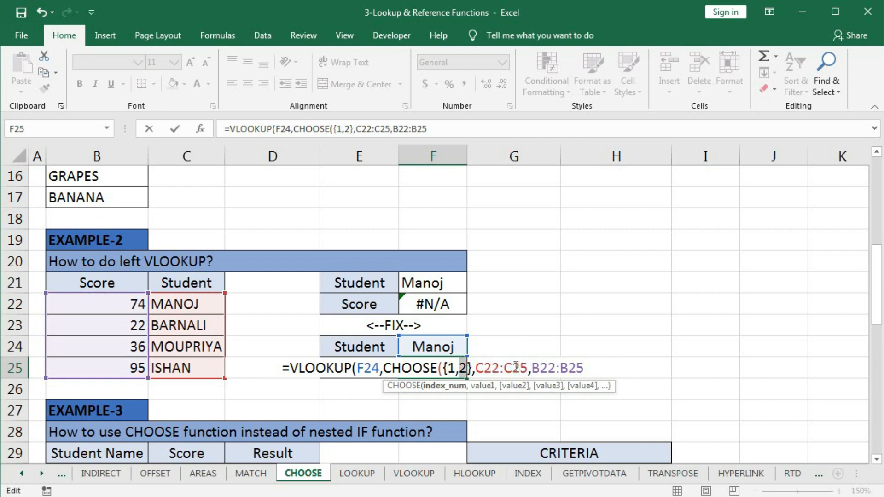
left_click_drag(533, 368, 584, 369)
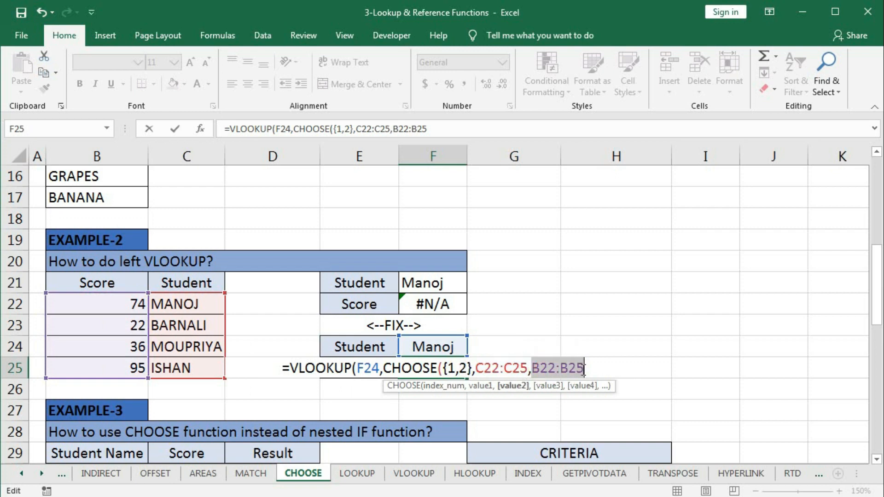
left_click(590, 369)
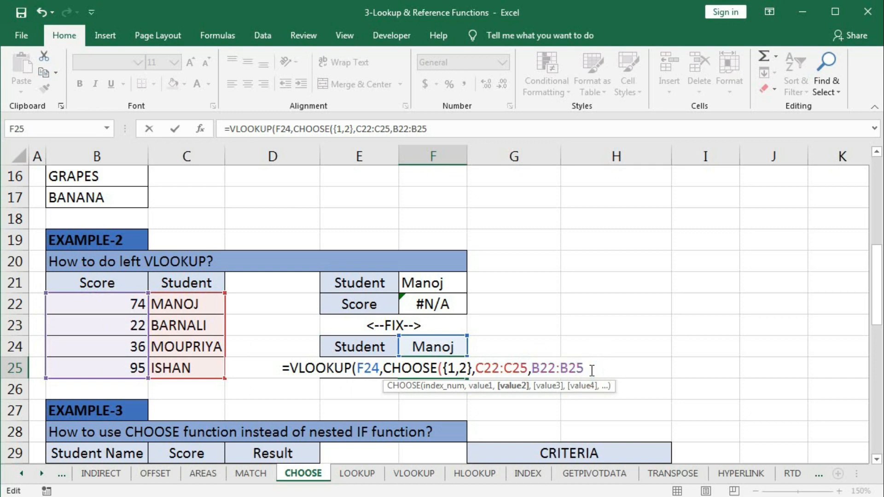
type(")")
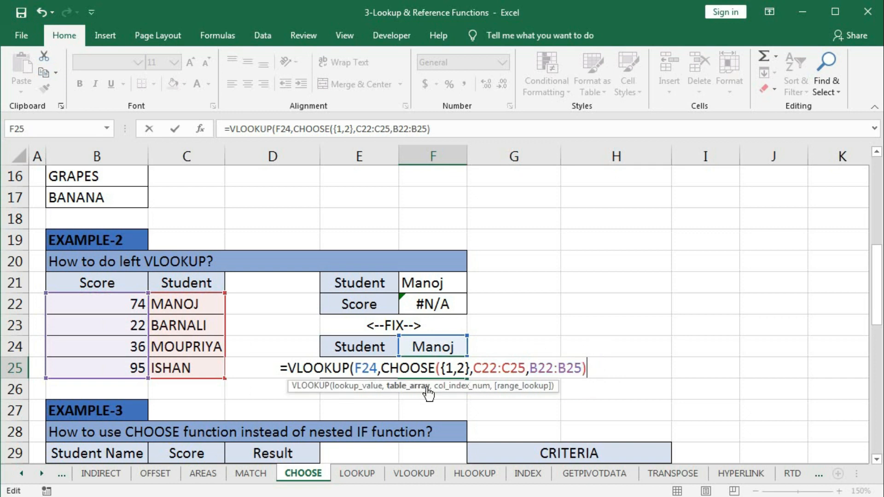
- Evaluate the CHOOSE part of the F25 formula to inspect its array, and restore the original formula text
left_click(422, 387)
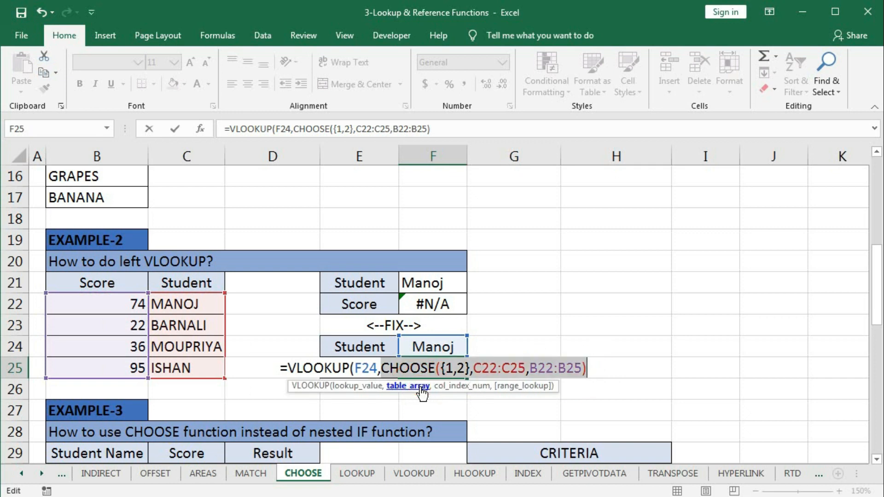
key("F9")
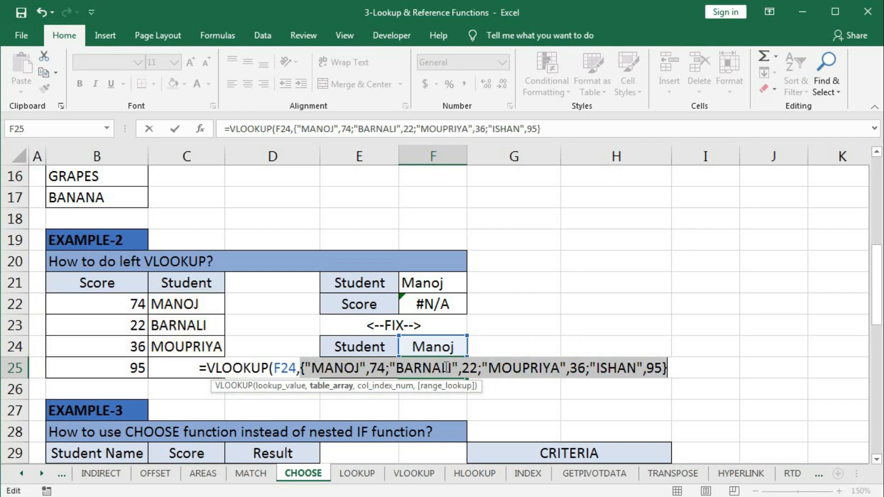
key("ctrl+z")
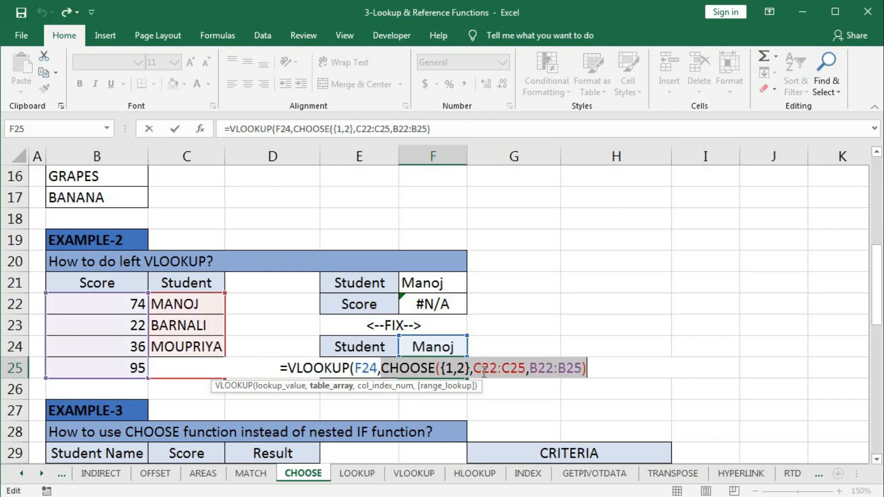
left_click(595, 368)
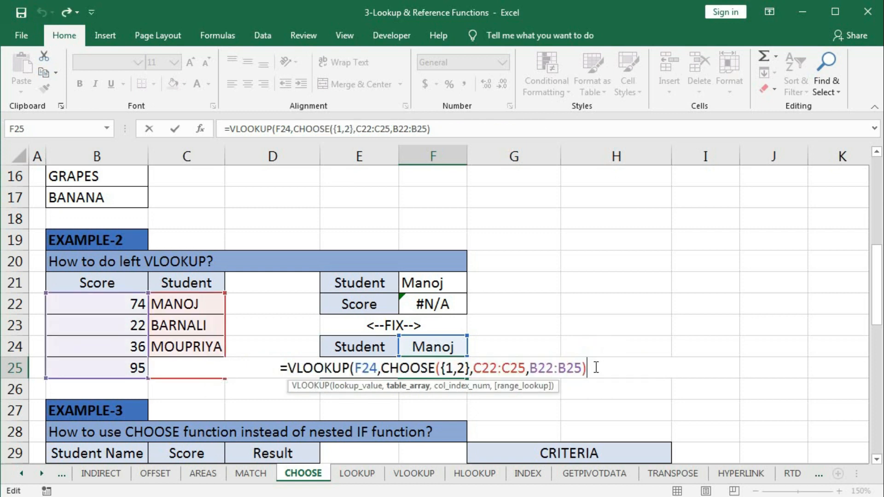
- Set the column index of the F25 VLOOKUP to 2, and evaluate its CHOOSE array before restoring the formula text
type(",")
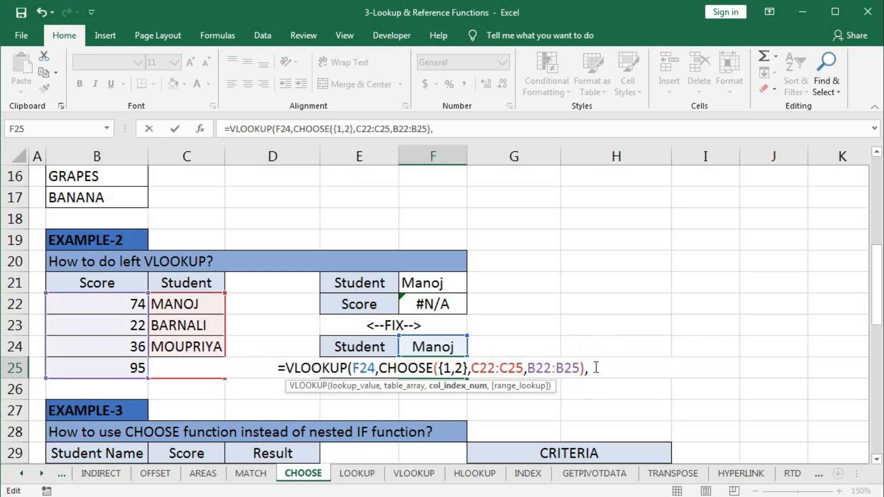
type("2")
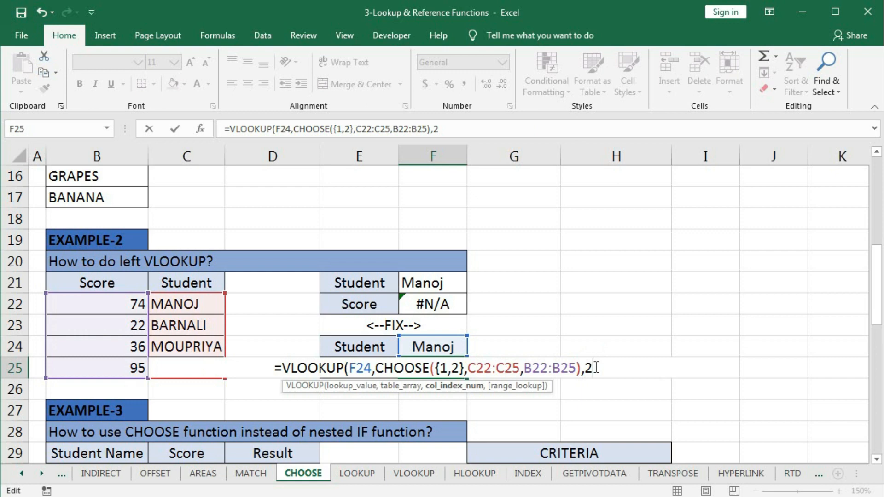
left_click(402, 385)
key("F9")
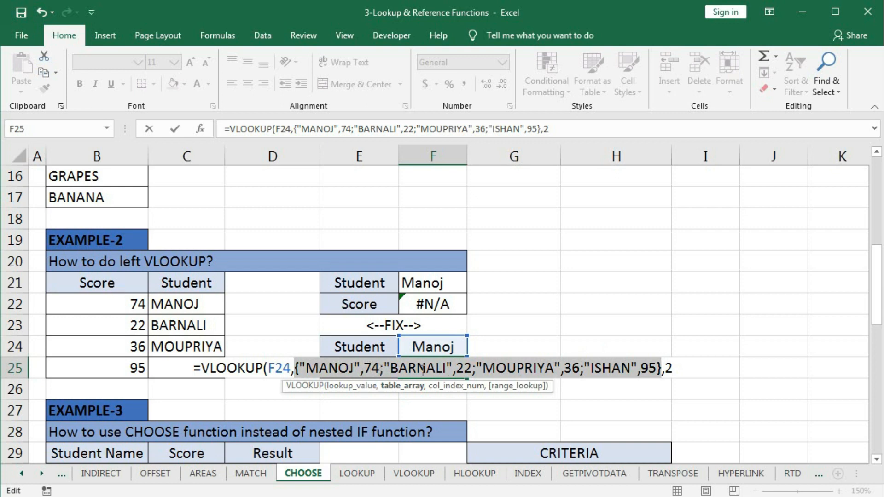
key("ctrl+z")
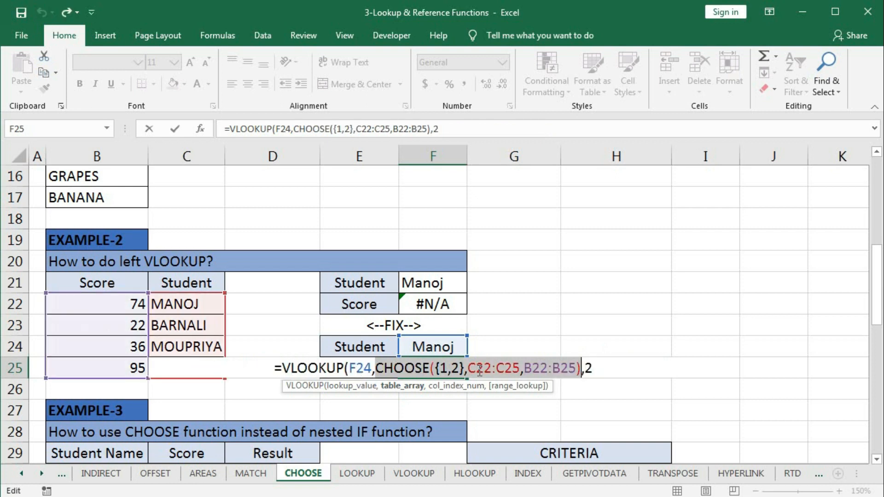
- Complete the F25 VLOOKUP with a range lookup of 0 for an exact match, and enter the formula
left_click(598, 369)
type("0")
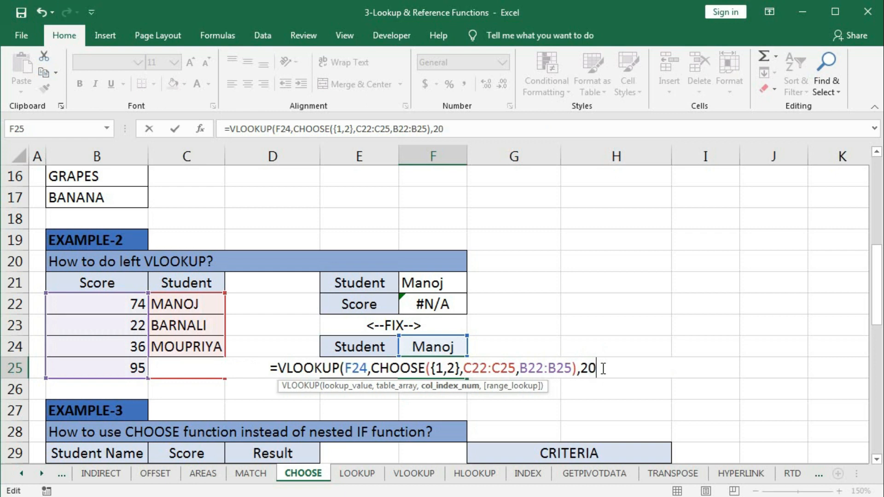
key("BackSpace")
type(",0")
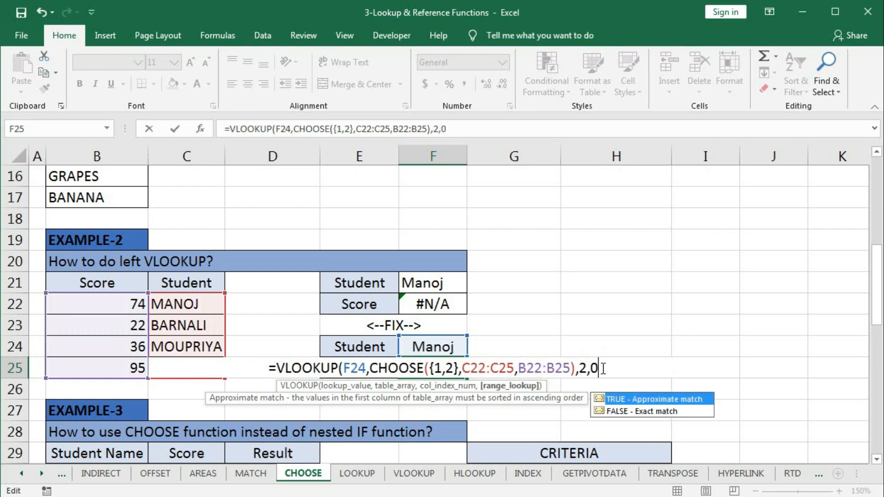
type(")")
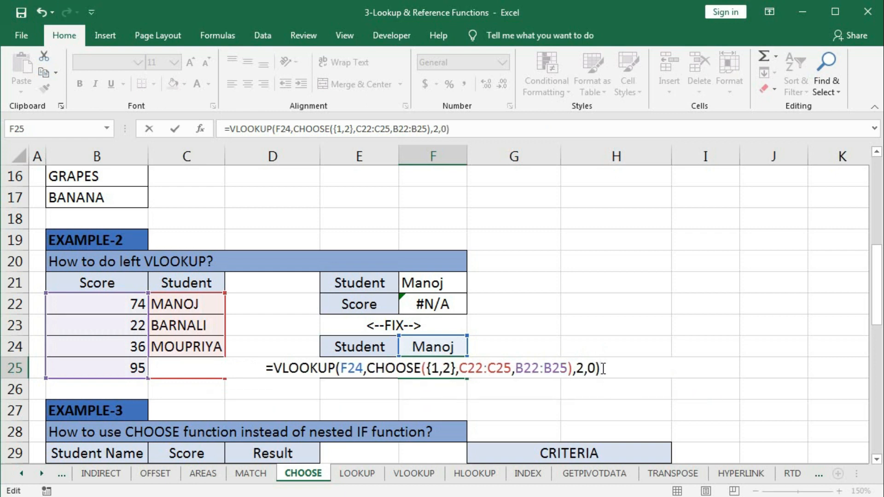
key("Return")
left_click(445, 366)
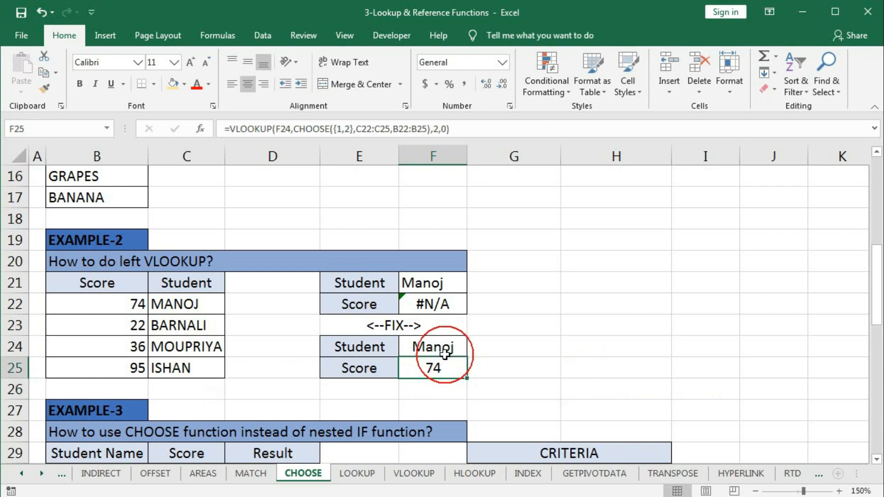
- Replace the lookup student in F24 with the student listed in C25 to test the formula
left_click(445, 347)
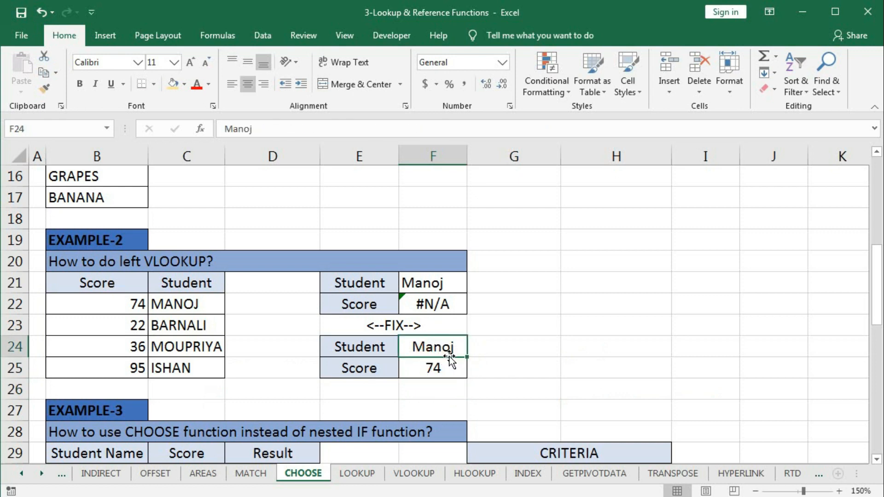
type("Ishan")
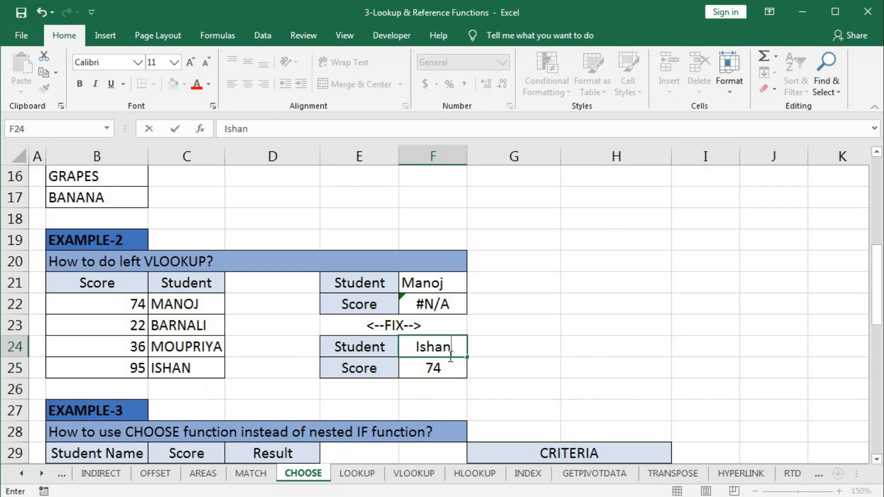
key("Return")
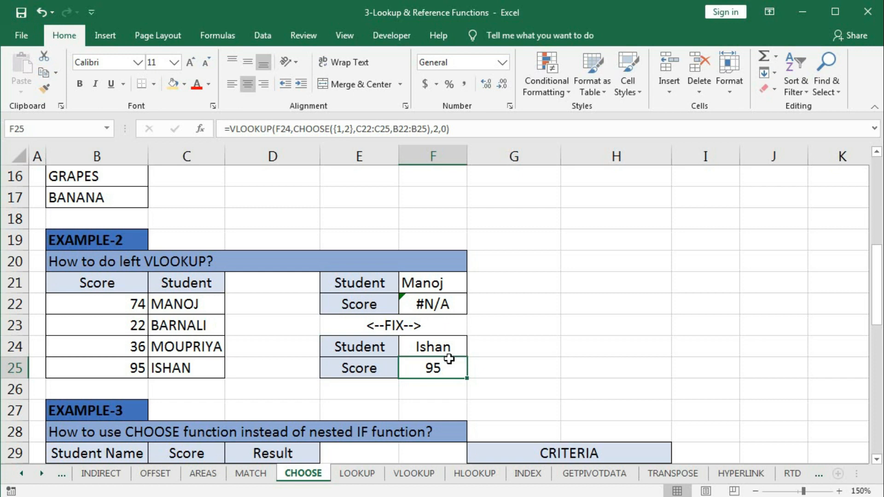
- Clear the Result cells D30:D33 in the Example-3 table
scroll(449, 359, "down", 3)
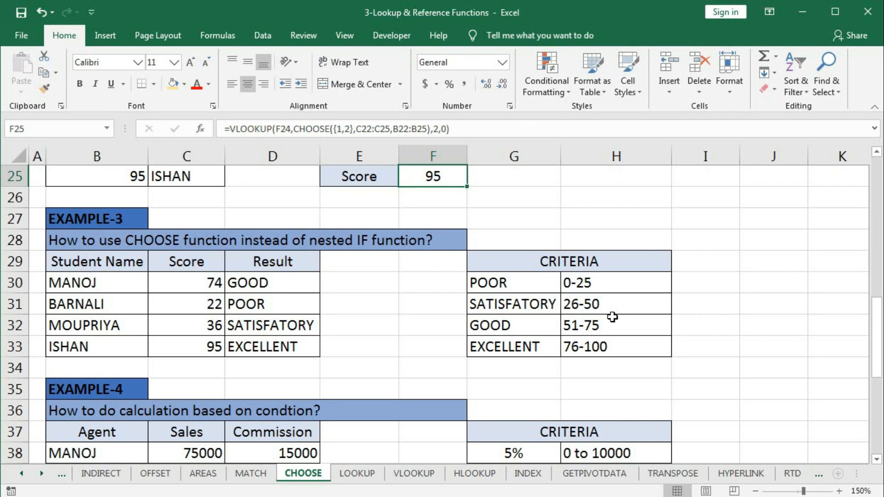
left_click_drag(296, 282, 281, 342)
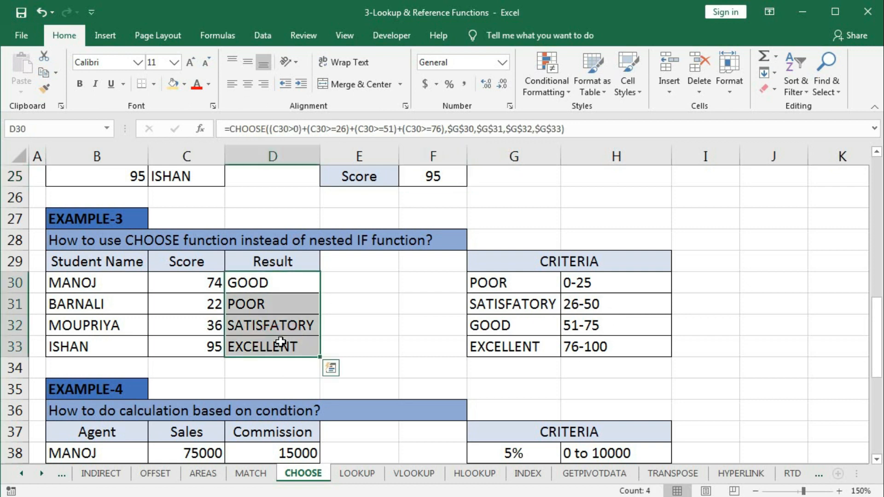
key("Delete")
- Start a CHOOSE formula in D30 whose index number begins with the condition (C30>0)
left_click(283, 288)
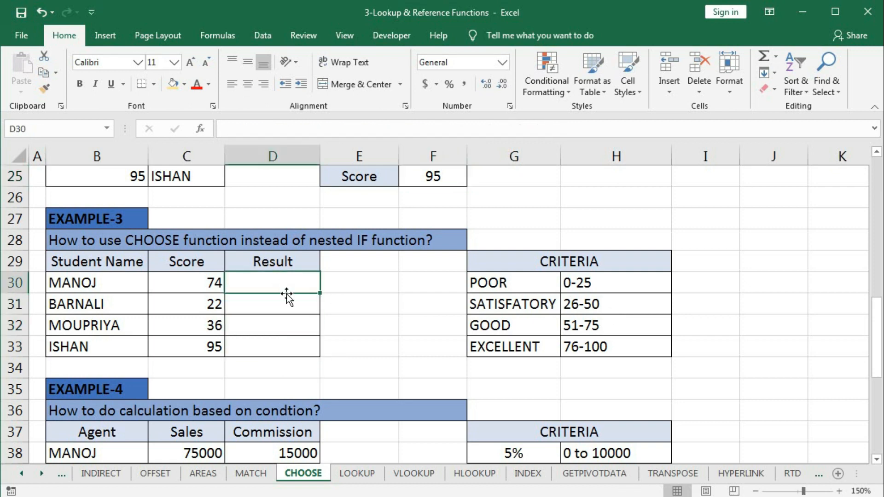
type("=")
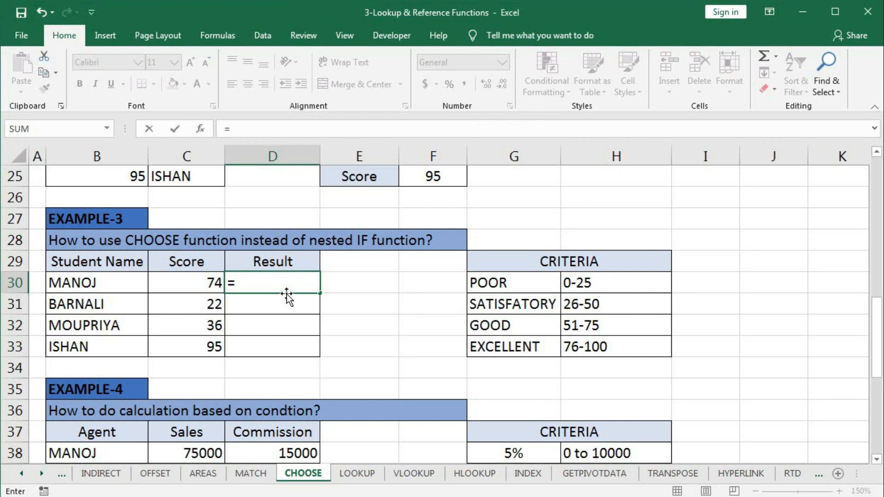
type("choo")
key("Tab")
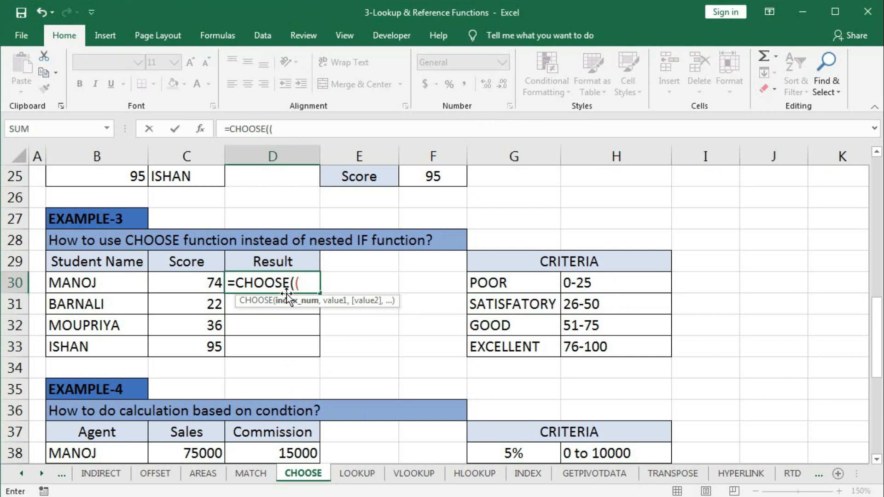
type("(")
left_click(199, 284)
type(">")
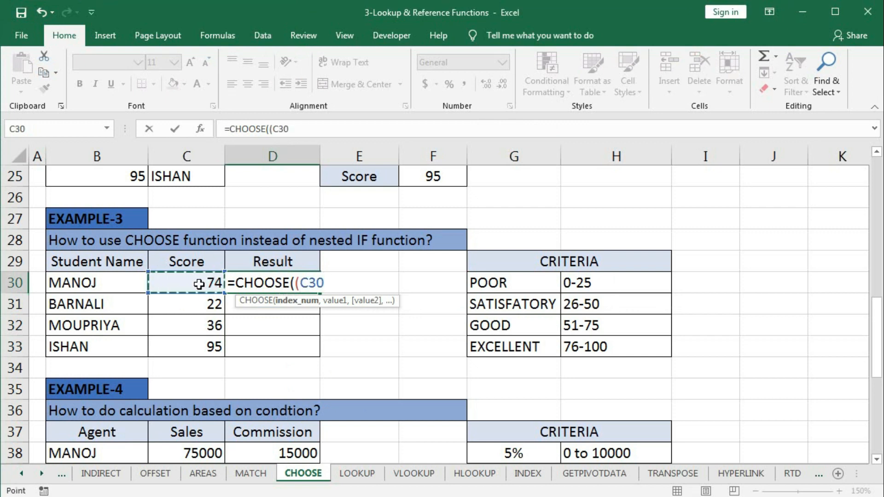
type("0")
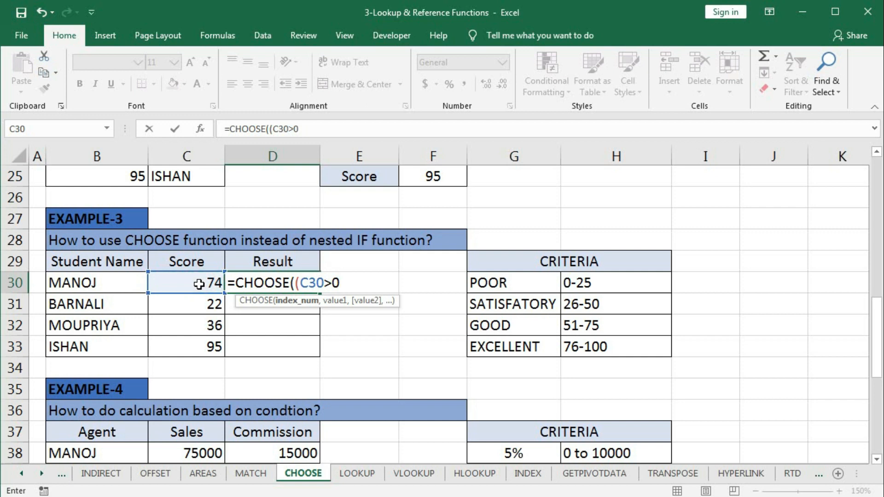
type(")")
- Add the condition (C30>25) to the index number of the D30 CHOOSE formula
type("+")
left_click(199, 285)
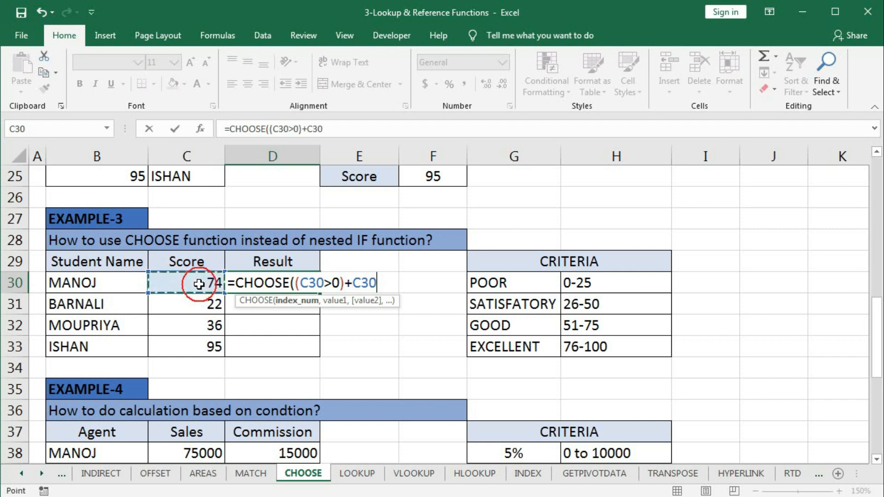
key("BackSpace")
key("BackSpace")
key("BackSpace")
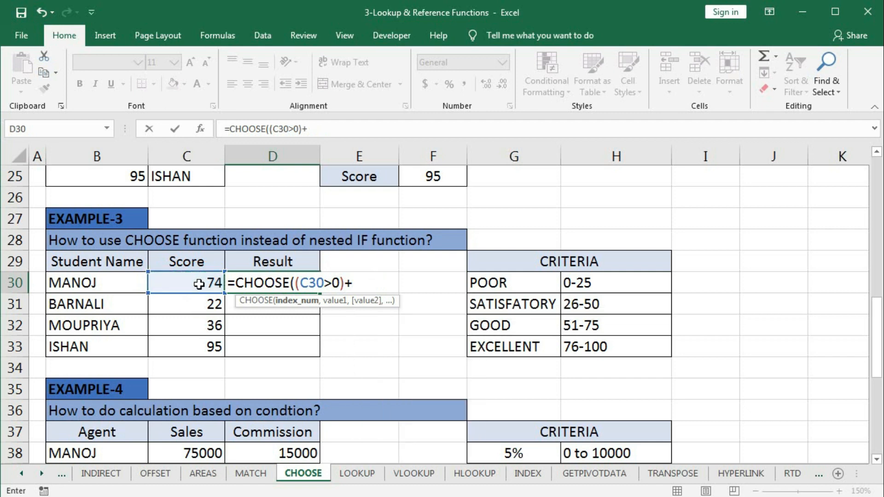
type("(")
left_click(199, 284)
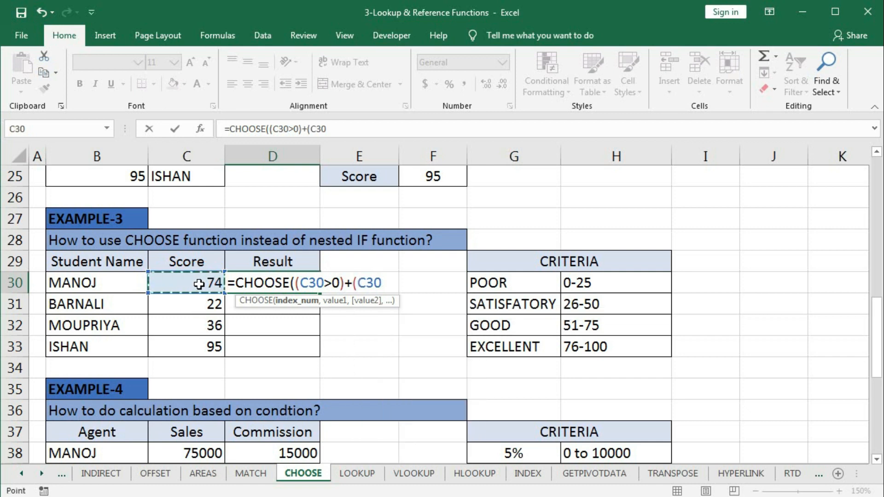
type(">")
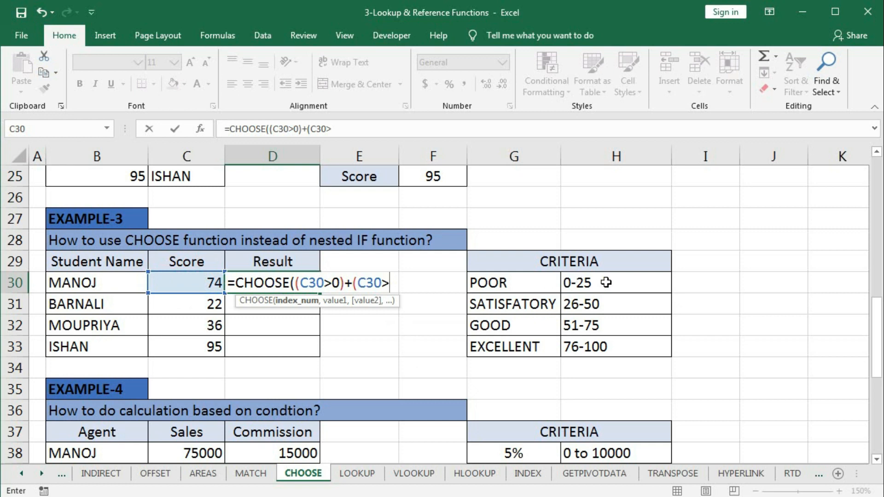
type("25)+")
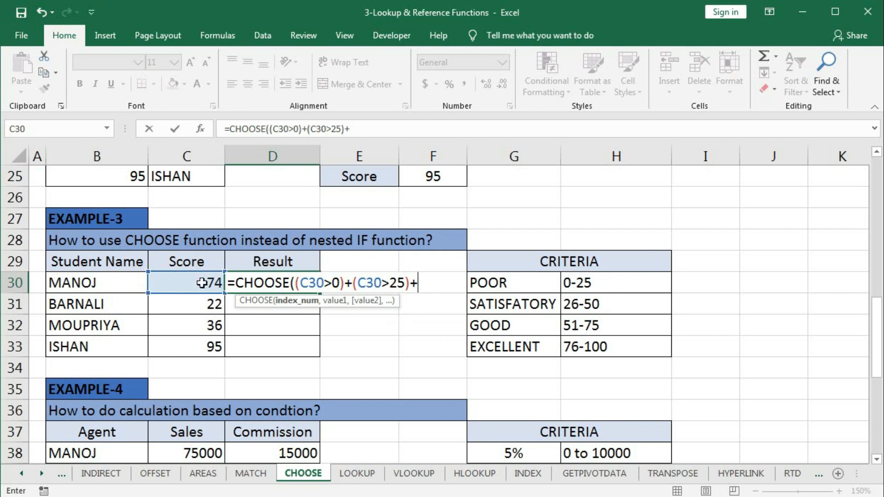
- Add the condition (C30>50) to the D30 formula's index number and open a further condition
left_click(187, 281)
key("BackSpace")
key("BackSpace")
key("BackSpace")
type("(")
left_click(186, 281)
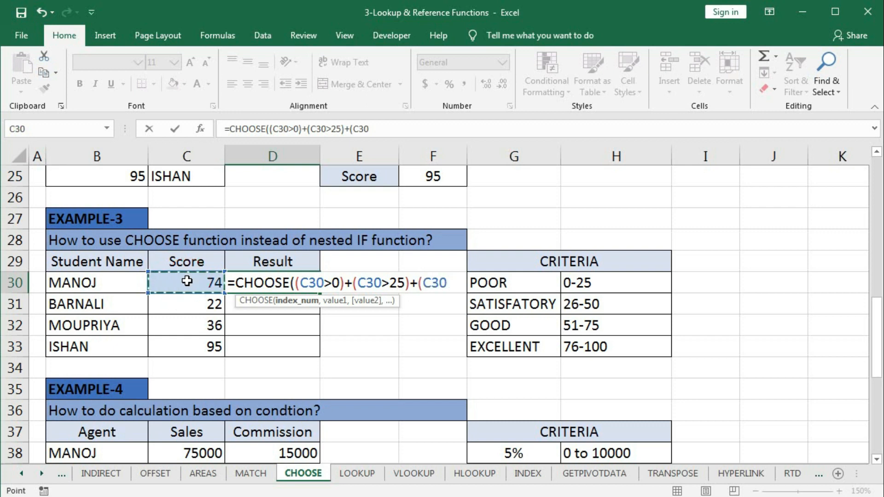
type(">50)+(")
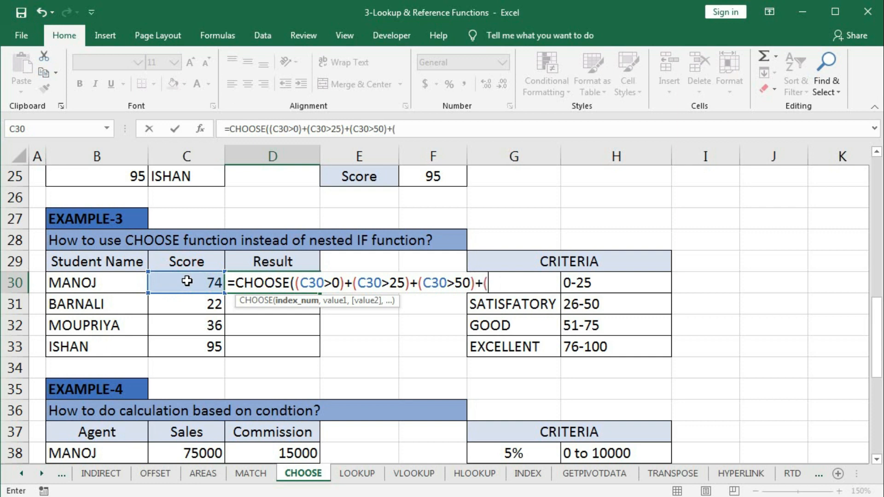
- Finish the D30 formula's index number with the condition (C30>75)
left_click(187, 281)
type(">")
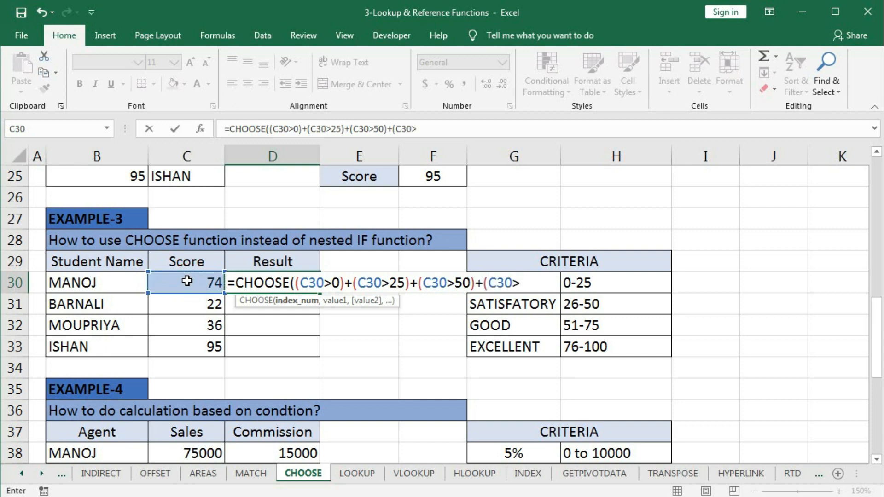
type("75),")
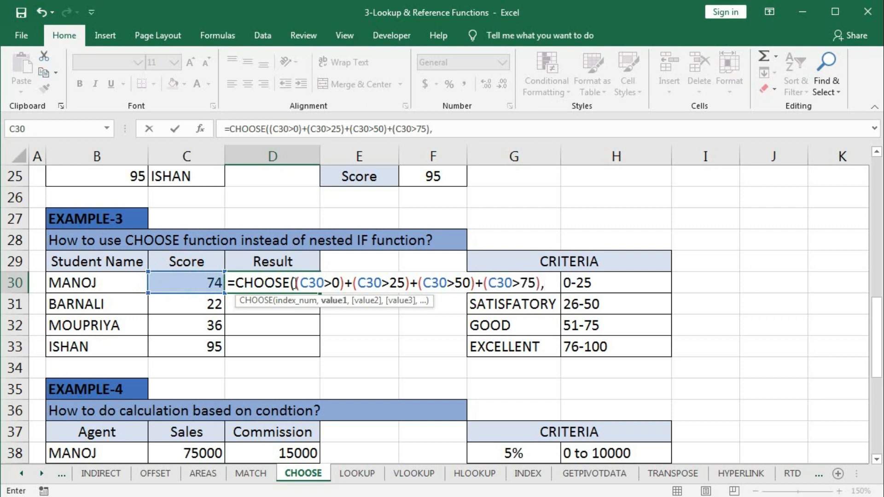
- Evaluate the index number part of the D30 formula to inspect its result, and restore the original conditions
left_click(291, 303)
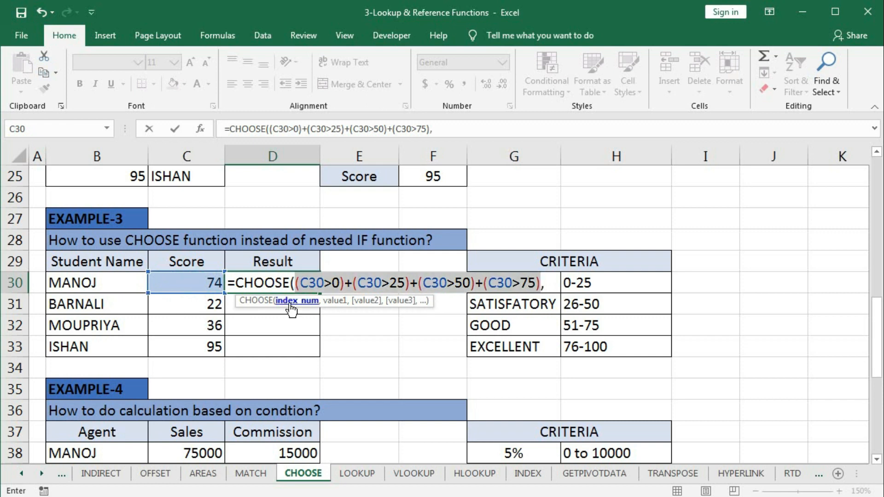
key("F9")
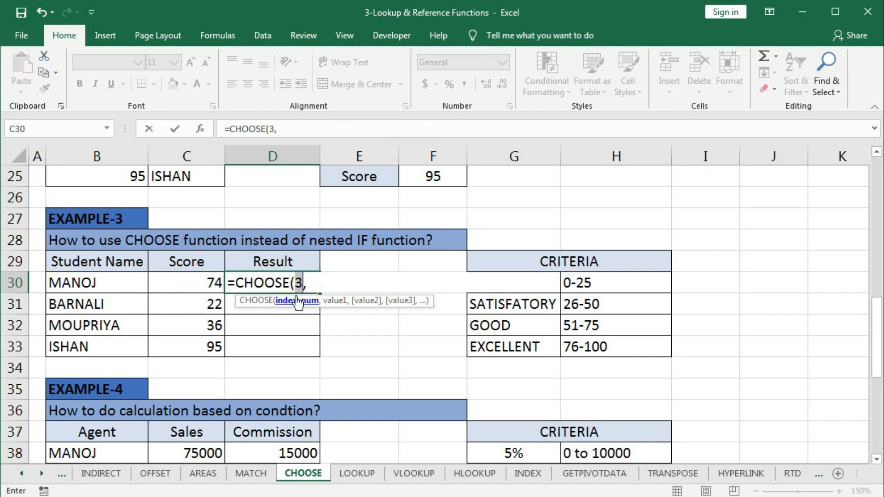
key("ctrl+z")
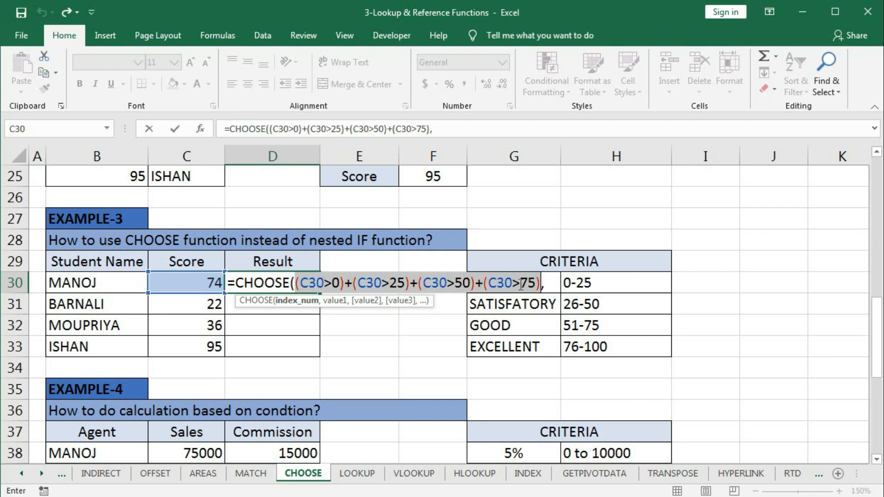
- Add $G$30 and $G$31 as absolute references for the first two values of the D30 CHOOSE formula
left_click(557, 283)
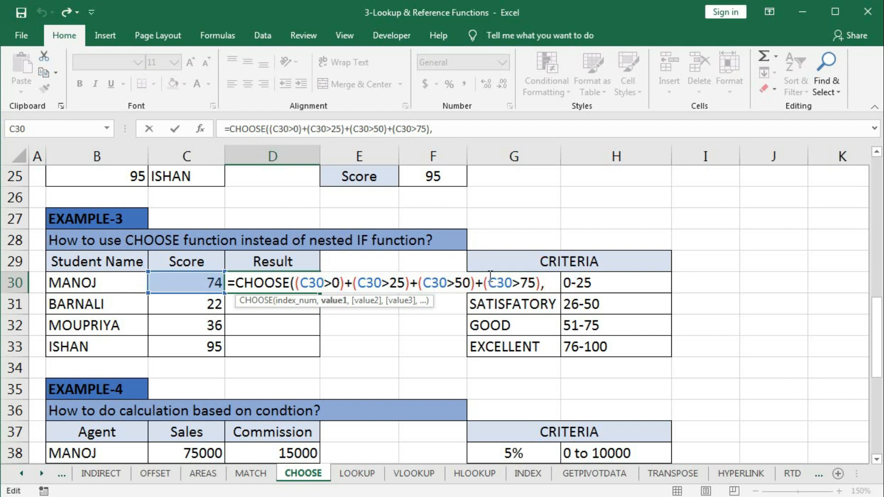
left_click(513, 304)
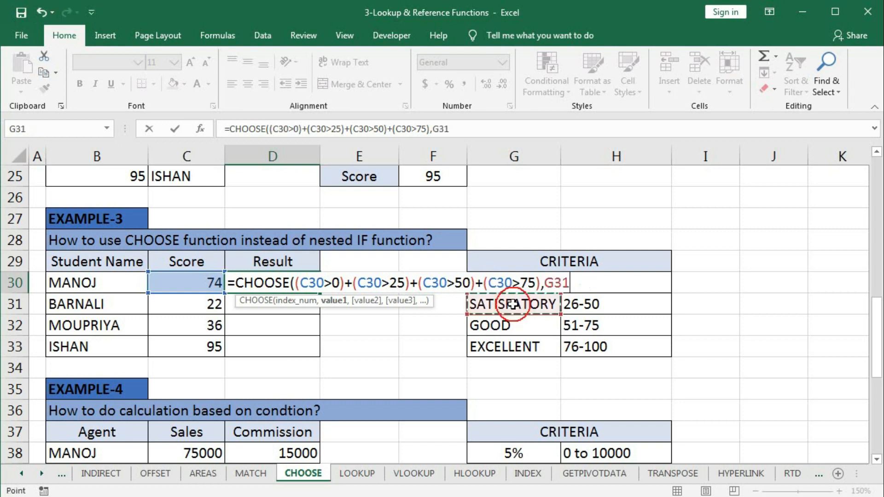
key("Up")
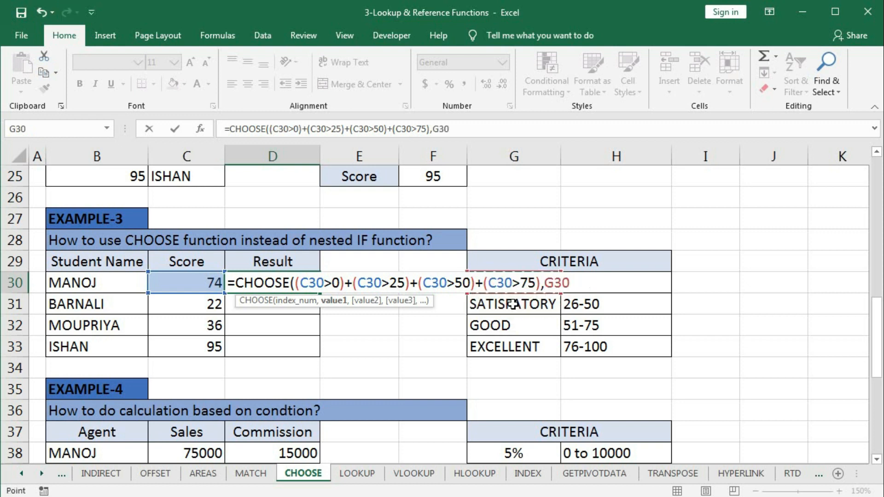
key("F4")
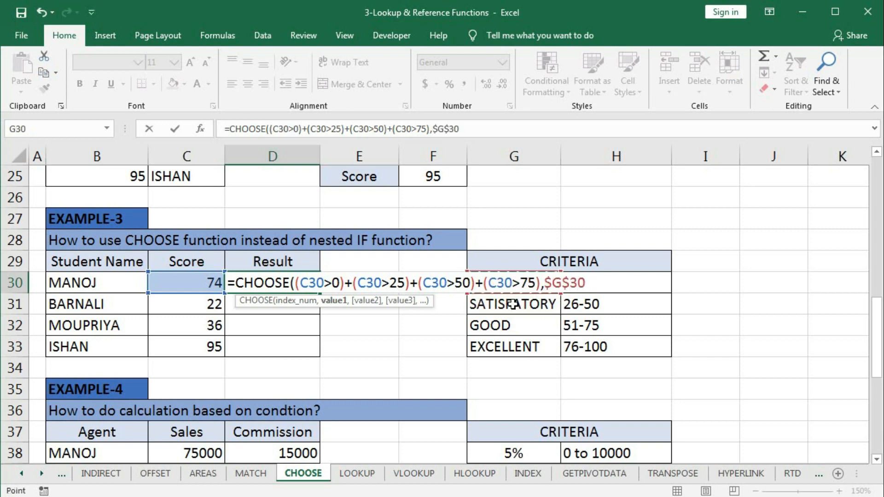
type(",")
left_click(513, 306)
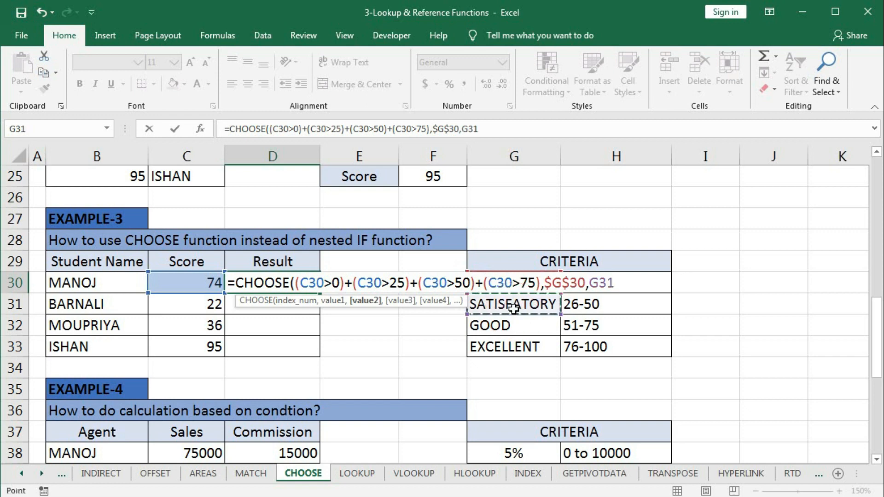
key("F4")
type(",")
- Add $G$32 and $G$33 as absolute references for the third and fourth values of the D30 formula
left_click(505, 325)
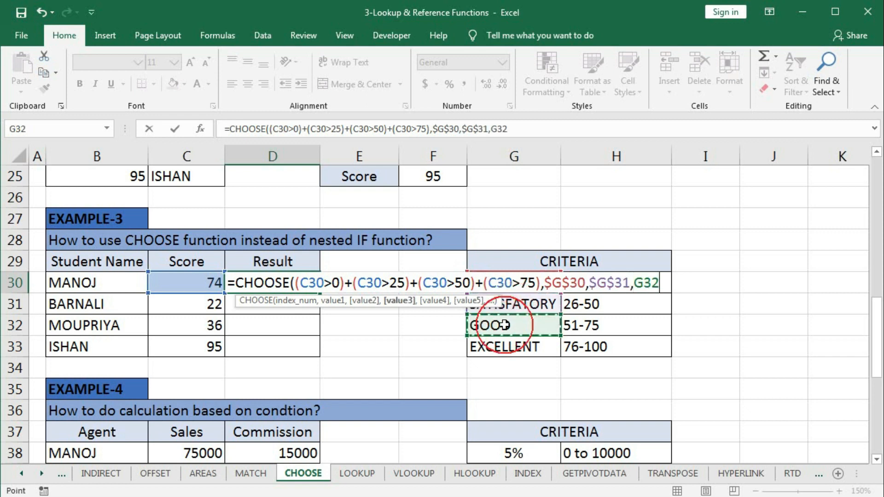
key("F4")
type(",")
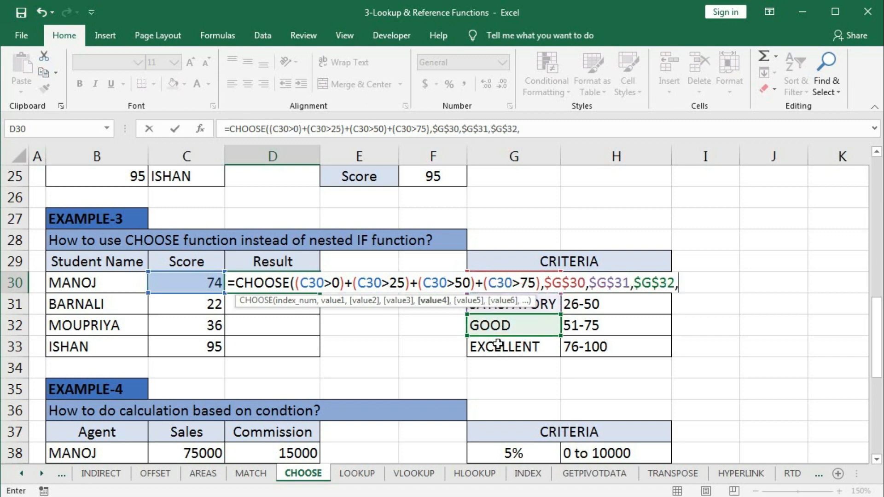
left_click(498, 346)
key("F4")
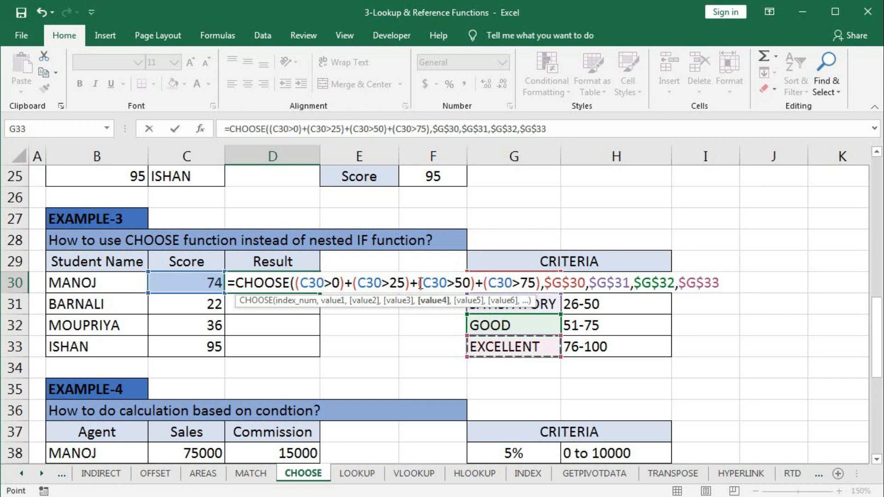
left_click(297, 302)
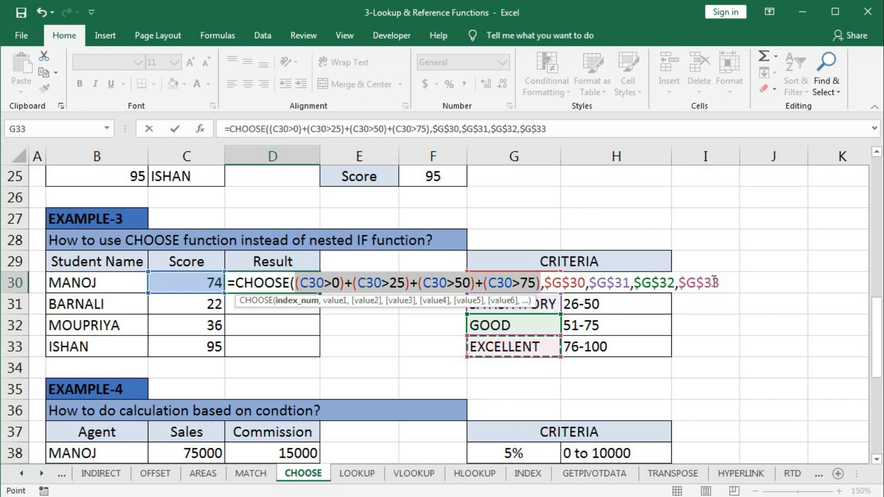
key("BackSpace")
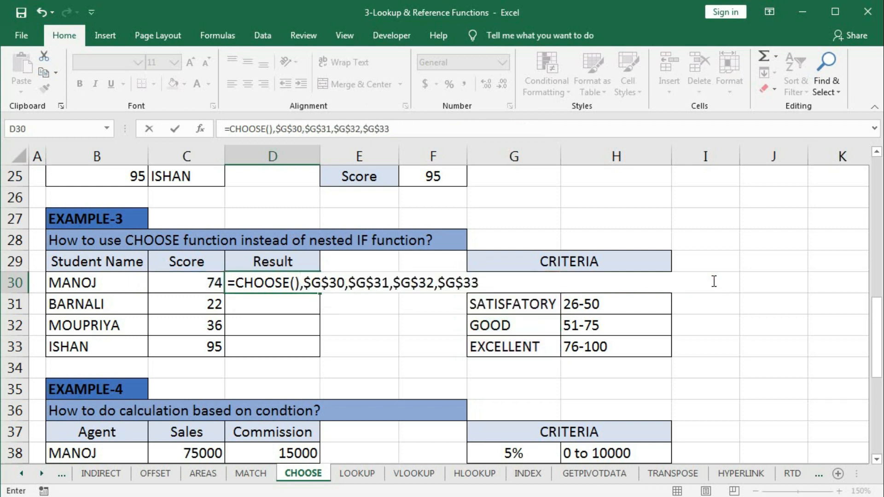
key("Return")
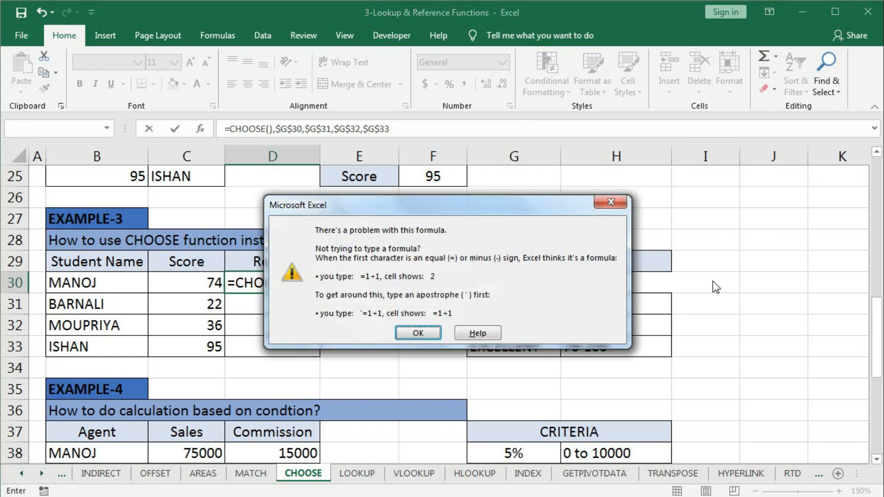
left_click(418, 333)
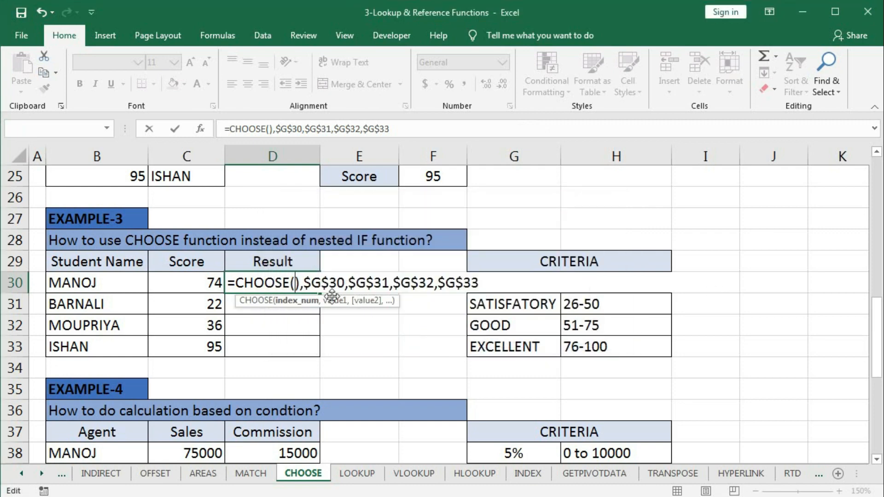
key("ctrl+z")
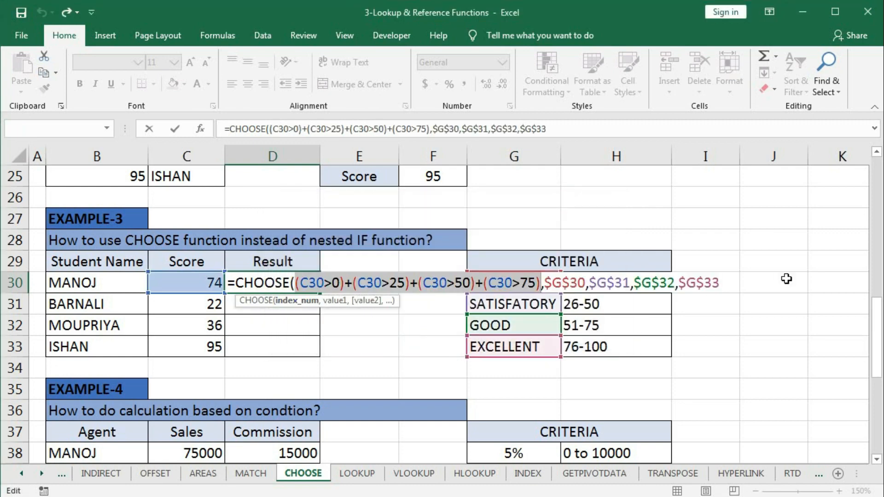
- Close and enter the D30 CHOOSE formula, and fill it down through D33
left_click(727, 278)
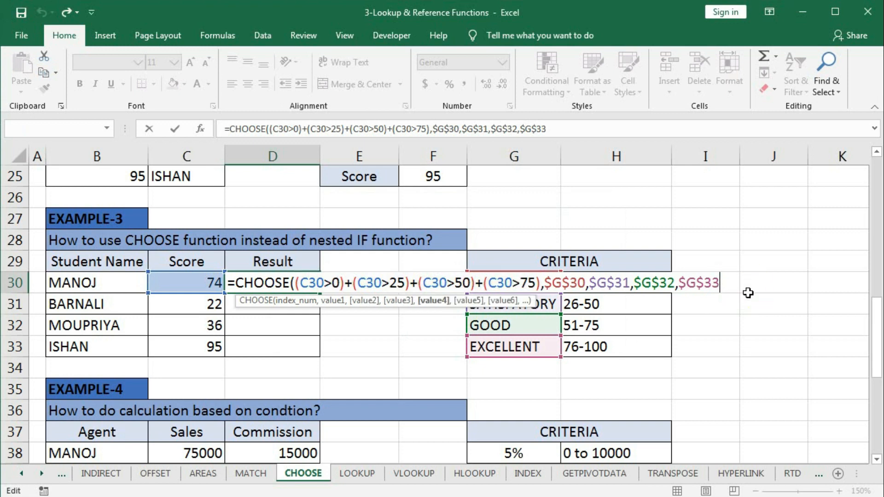
type(")")
key("Return")
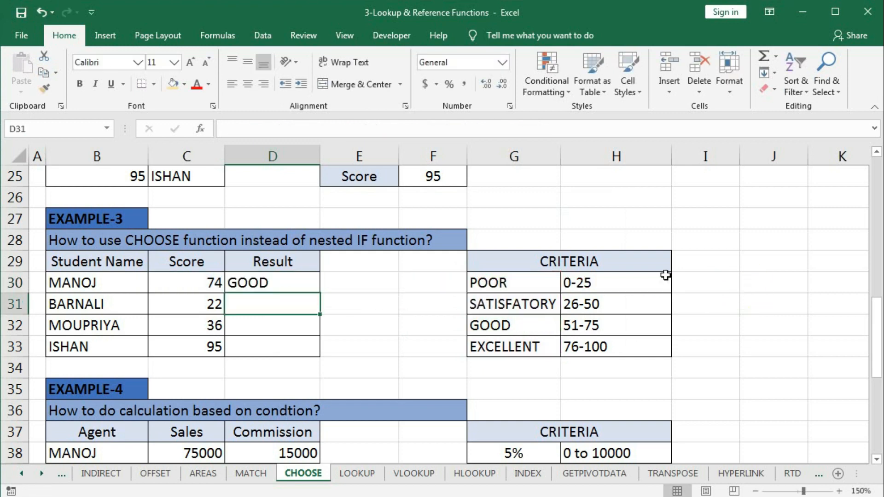
left_click(295, 278)
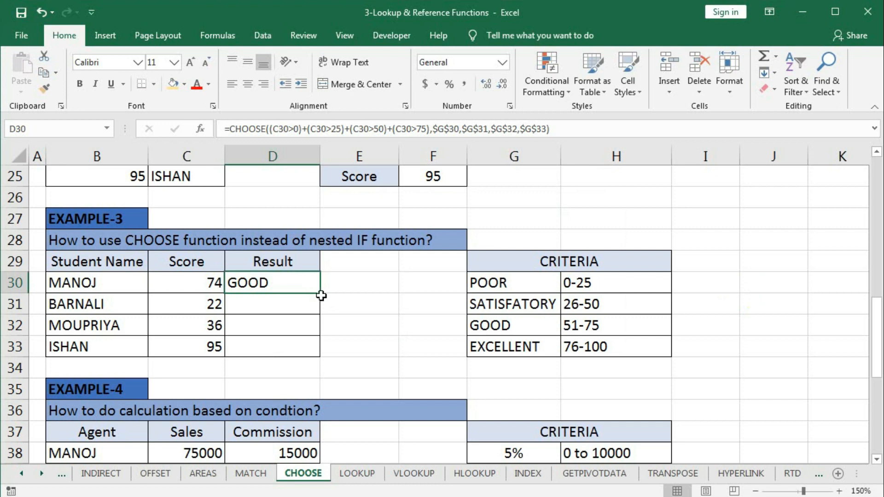
left_click_drag(320, 293, 316, 362)
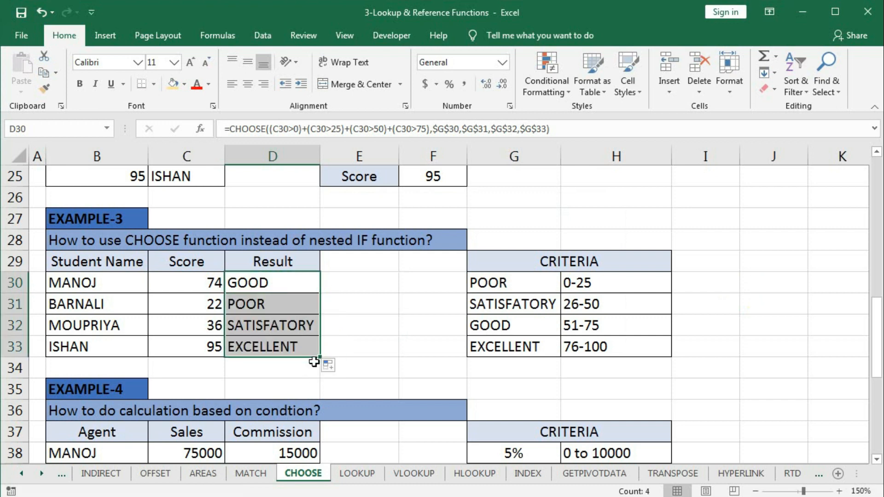
- Check the copied formulas in D31:D33 and evaluate the index number part of the D31 formula, restoring its original conditions
left_click(278, 300)
left_click(281, 326)
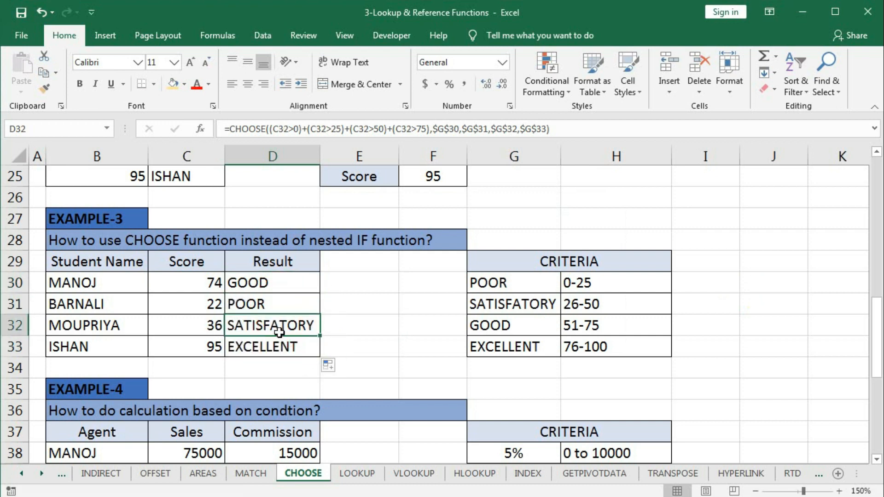
left_click(276, 347)
double_click(278, 305)
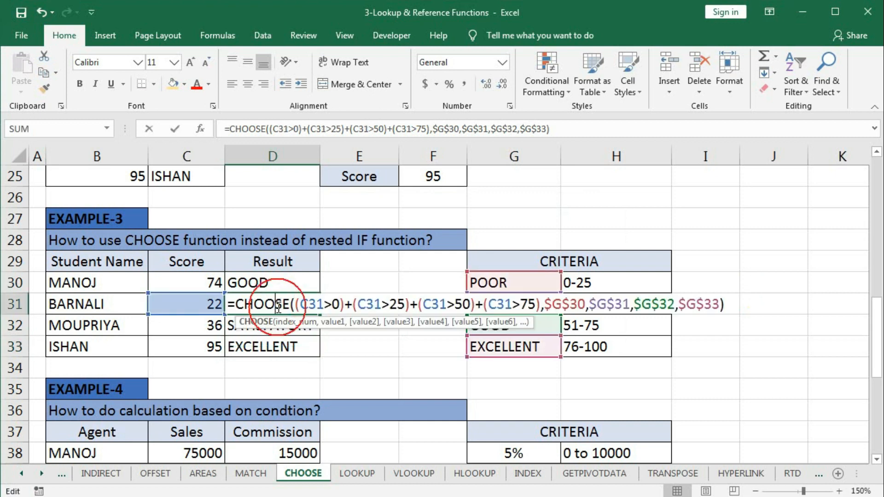
left_click(297, 322)
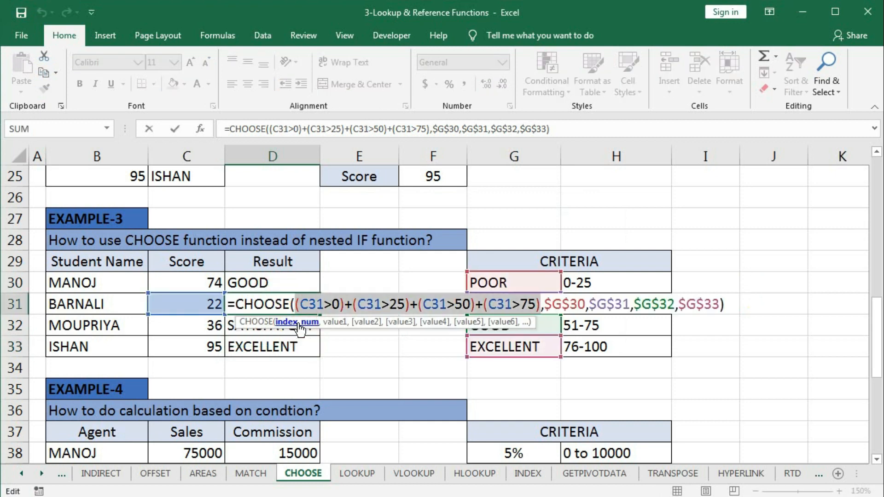
key("F9")
key("ctrl+z")
key("Return")
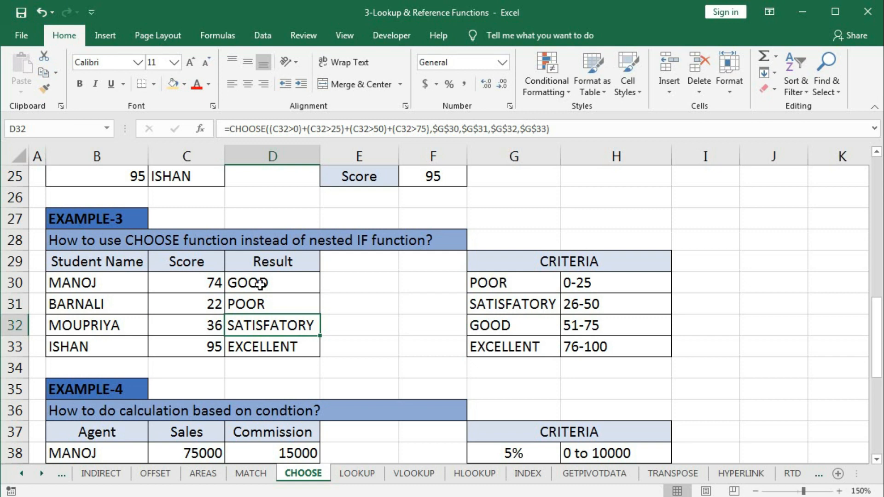
- Clear the existing Commission results in D38:D41 of Example-4
scroll(260, 284, "down", 3)
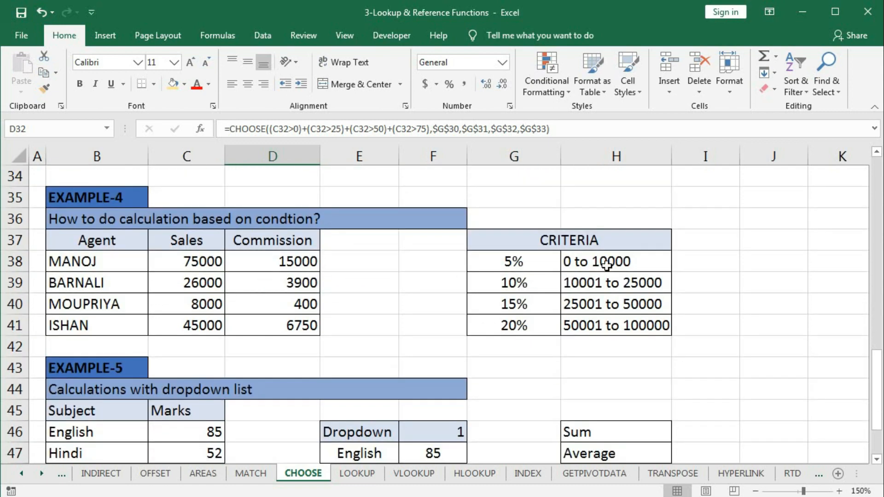
scroll(544, 326, "up", 2)
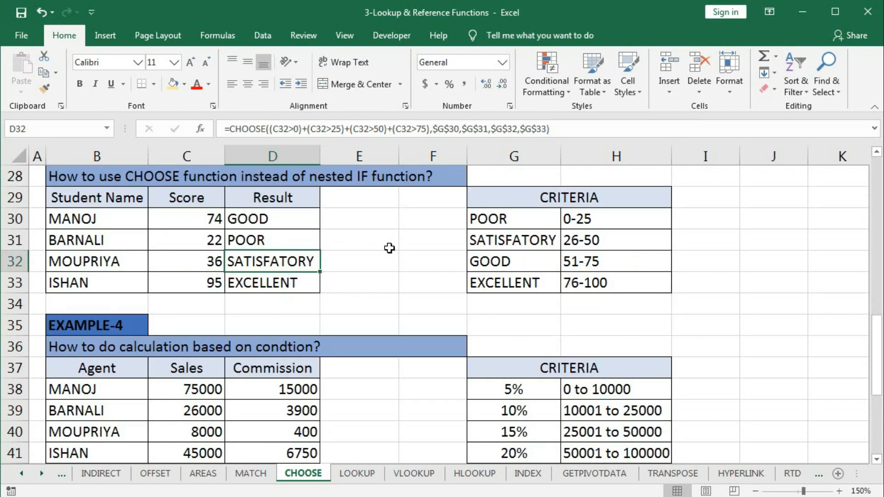
scroll(394, 311, "down", 1)
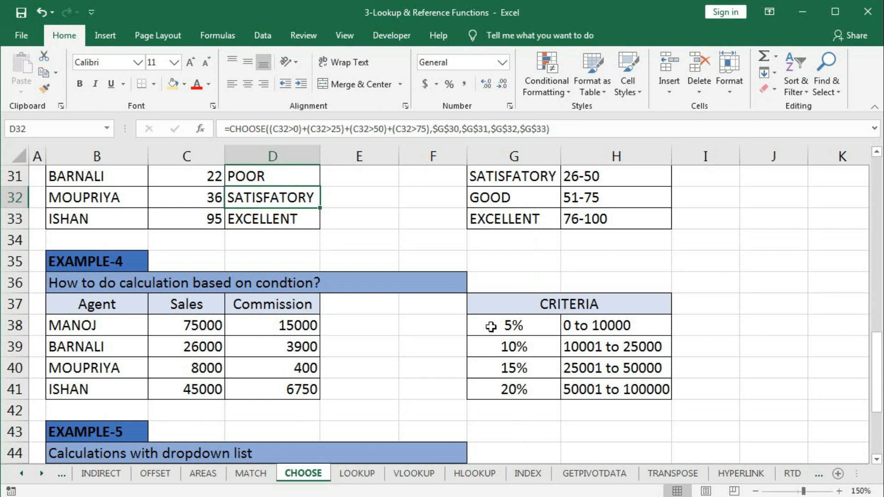
scroll(491, 326, "down", 1)
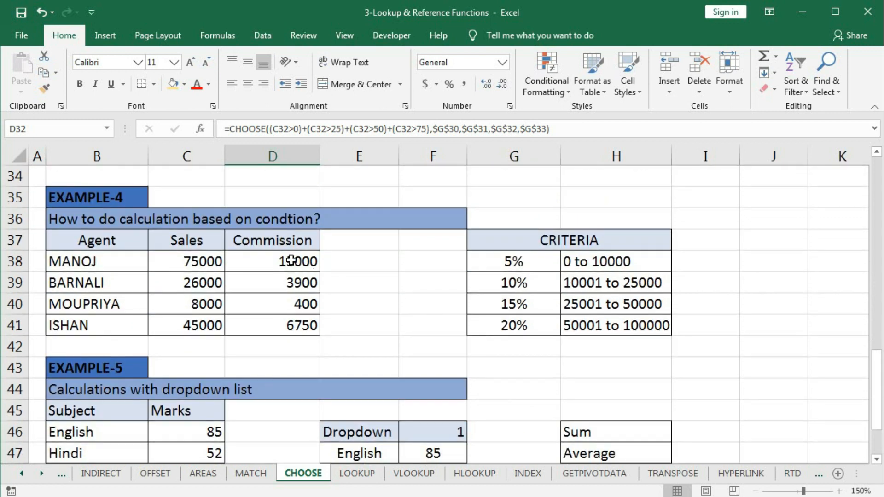
left_click_drag(291, 262, 290, 315)
key("Delete")
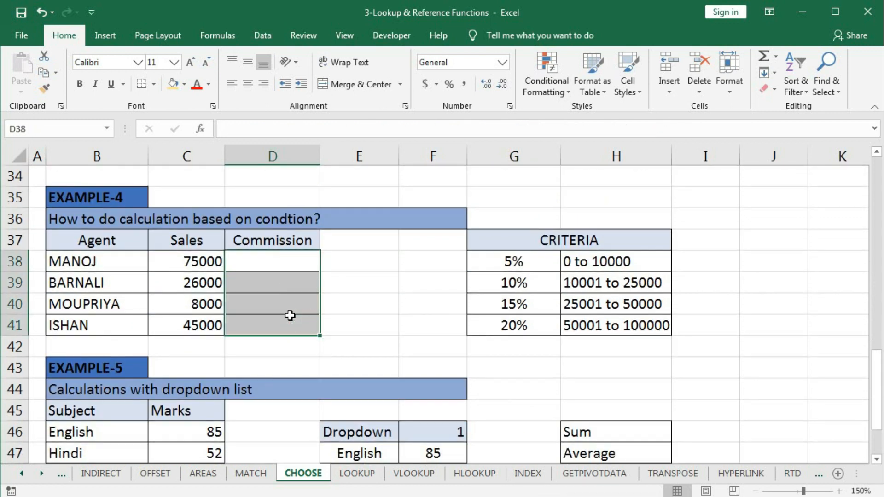
- Start a CHOOSE formula in D38 and open its index number with a greater-than condition on C38
left_click(279, 257)
type("=")
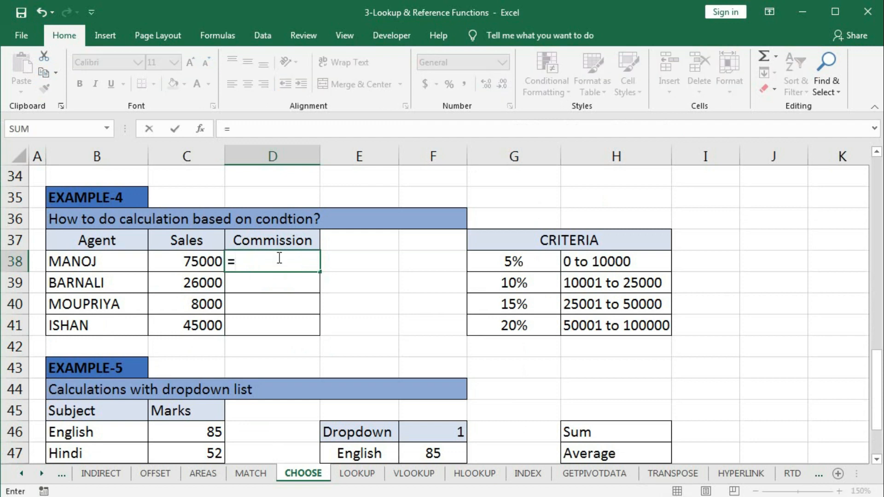
type("choo")
key("Tab")
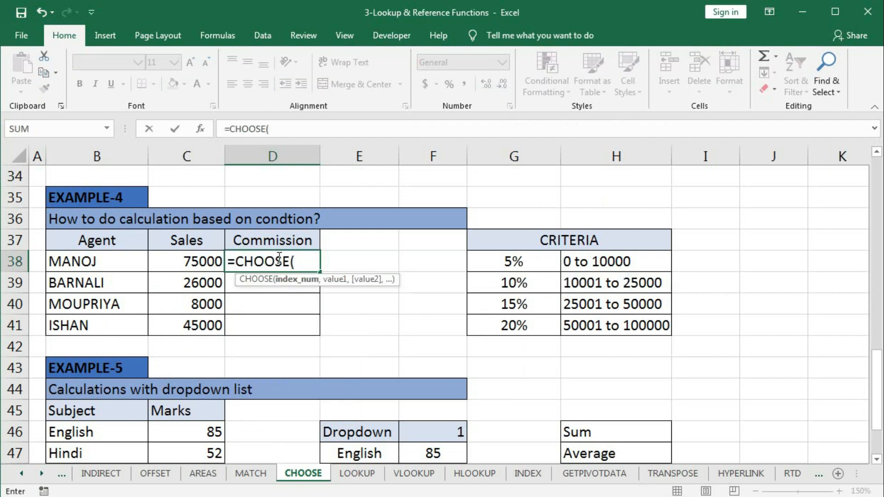
type("(")
left_click(212, 261)
type(">")
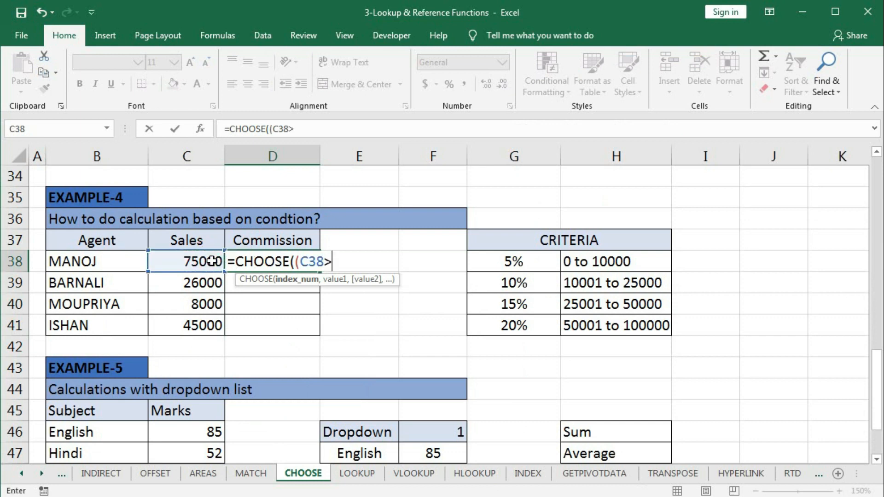
type("1000")
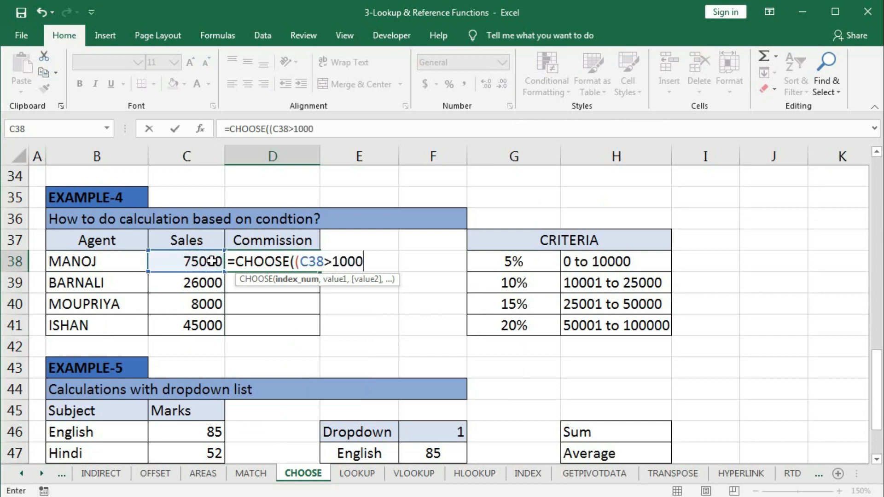
key("BackSpace")
key("BackSpace")
key("BackSpace")
key("BackSpace")
- Complete the first condition of the D38 formula as (C38>0) and add the condition (C38>10000)
type("0")
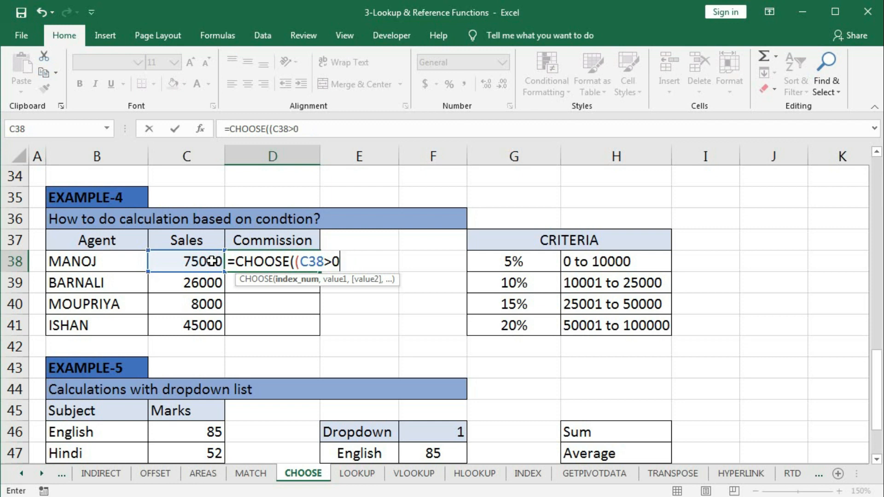
type(")+(")
left_click(212, 261)
type(")")
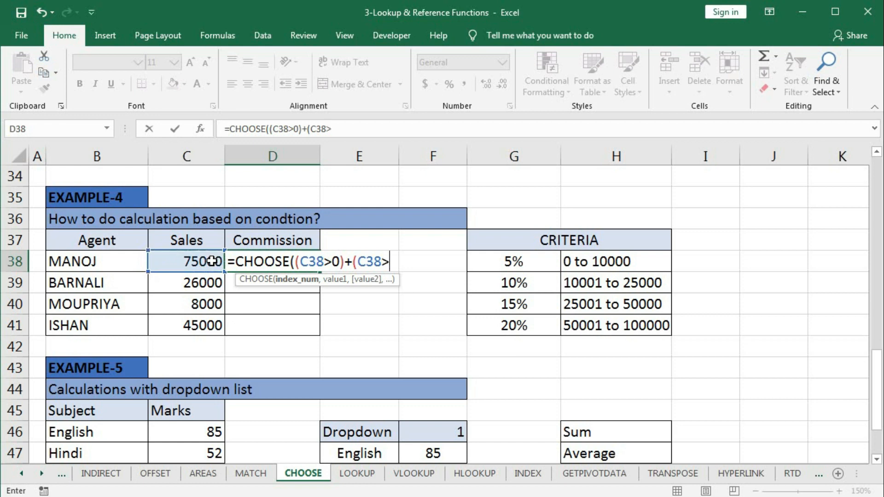
type("0000)+(")
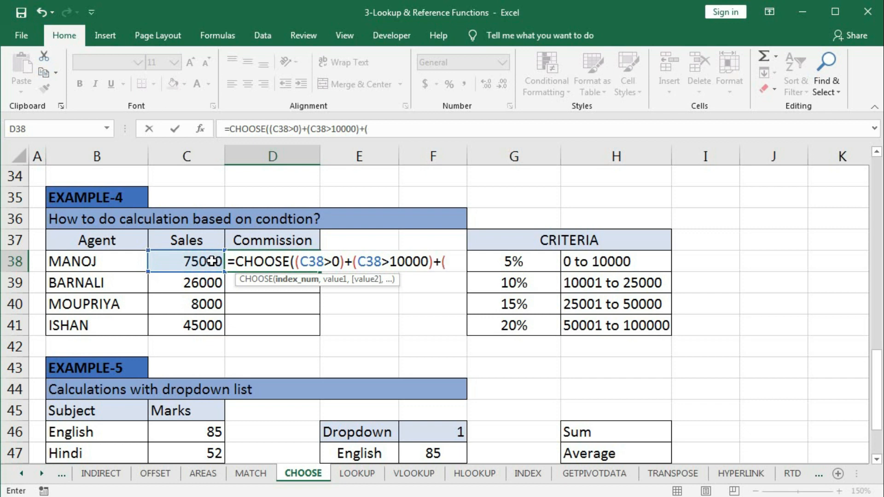
- Add the conditions (C38>25000) and (C38>50000) to the D38 formula, completing its index number argument
left_click(211, 261)
type(">")
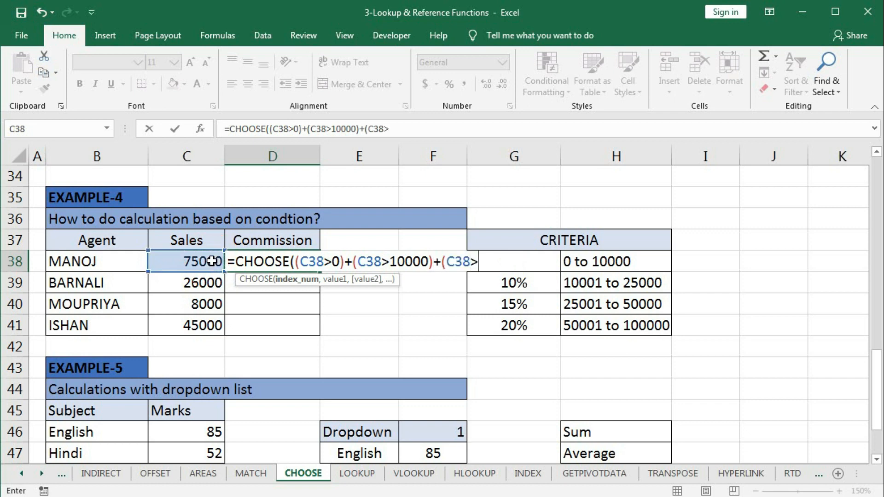
type("25000")
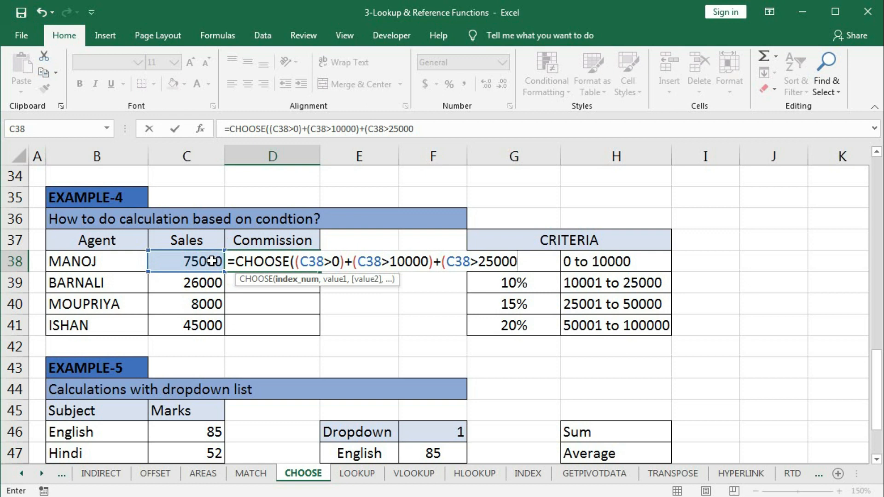
type(")+(")
left_click(211, 261)
type(">")
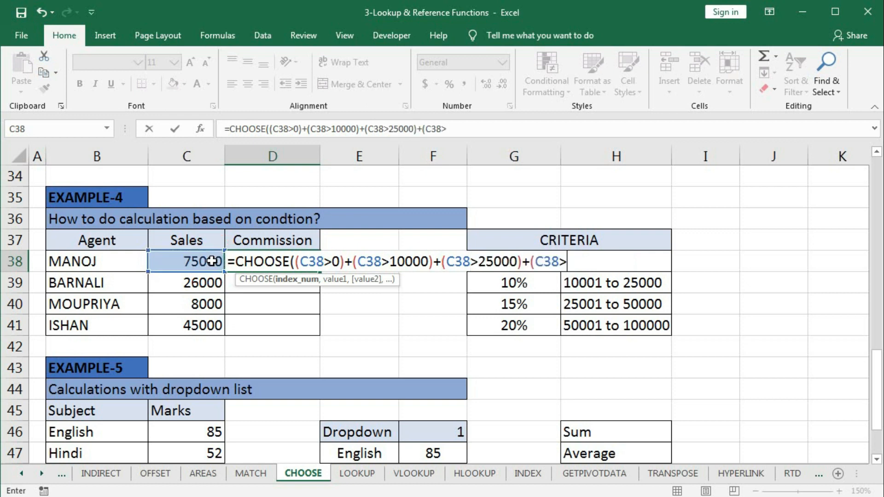
type("5000")
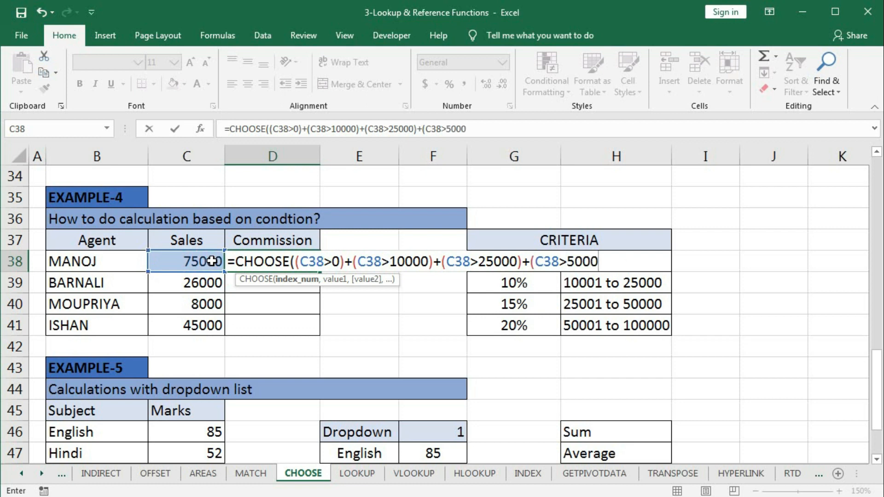
type("0),")
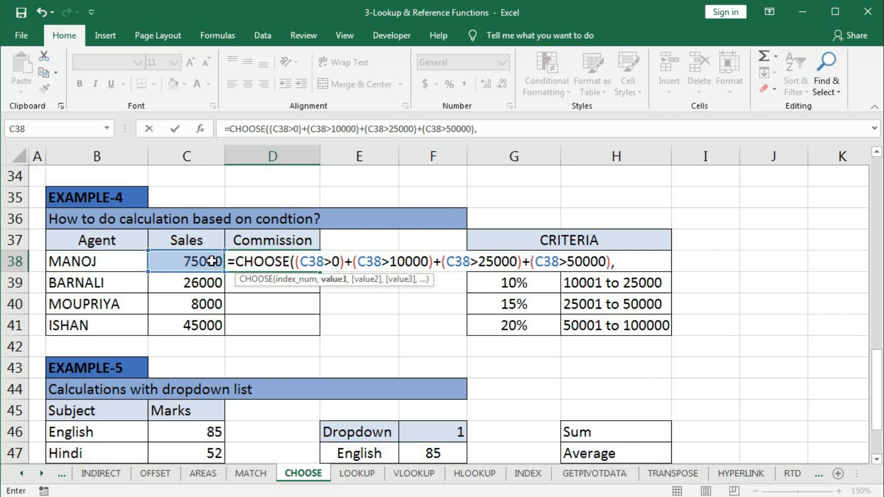
- Supply the absolute references $G$38 and $G$39 as the first two values of the D38 CHOOSE formula
left_click(505, 282)
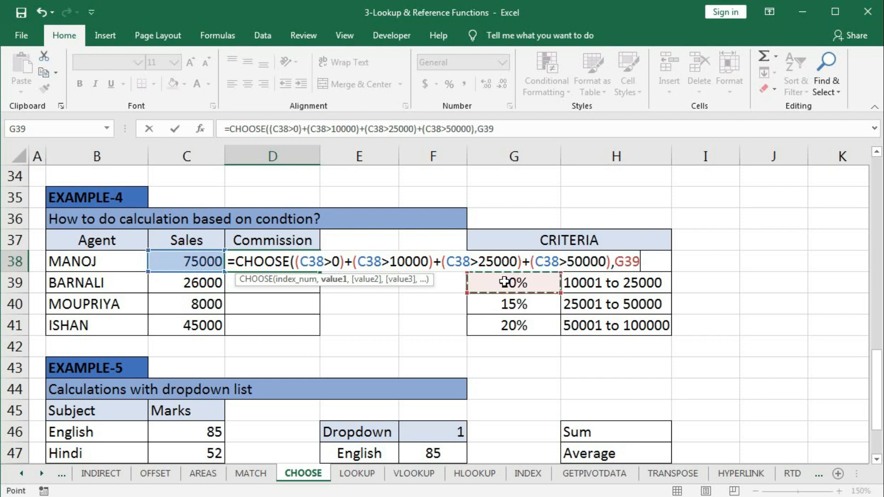
key("Up")
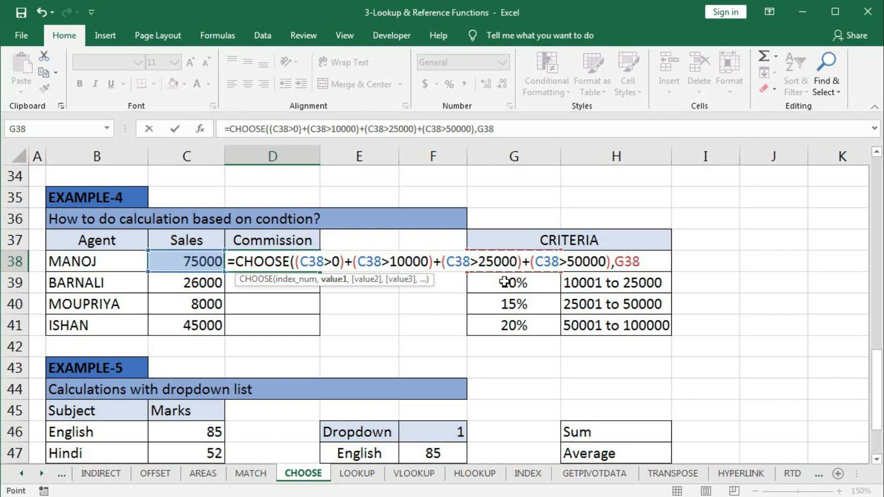
key("F4")
type(",")
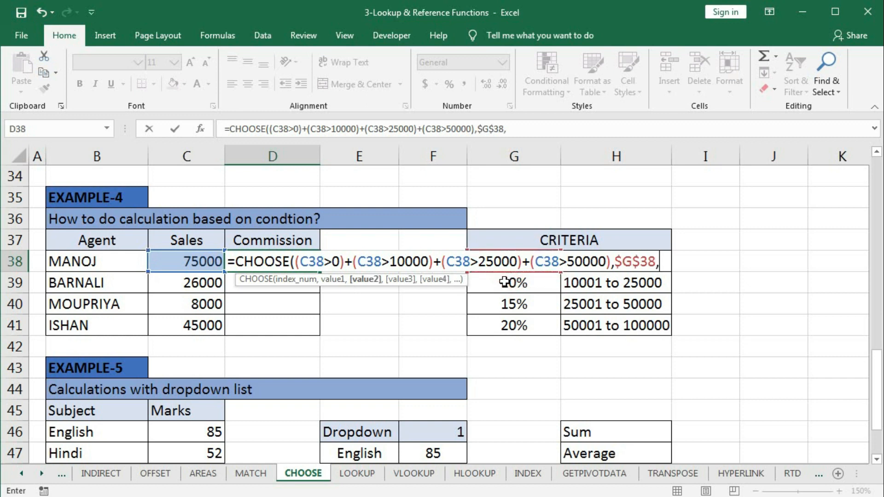
left_click(505, 282)
key("F4")
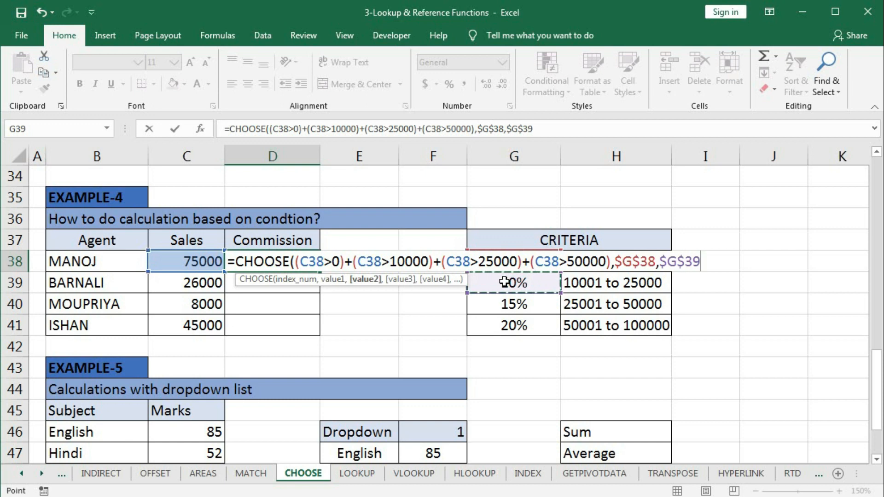
- Add the absolute references $G$40 and $G$41 as the third and fourth values and enter the D38 formula
type(",")
left_click(505, 303)
key("F4")
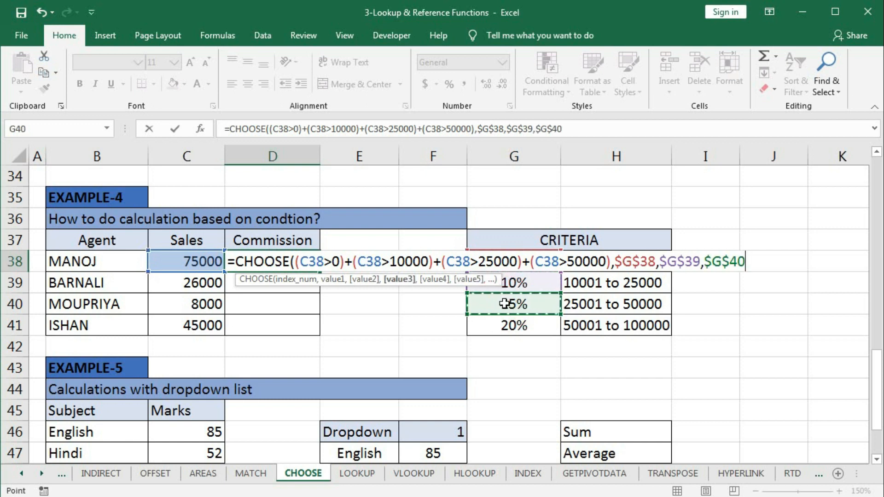
type(",")
left_click(503, 326)
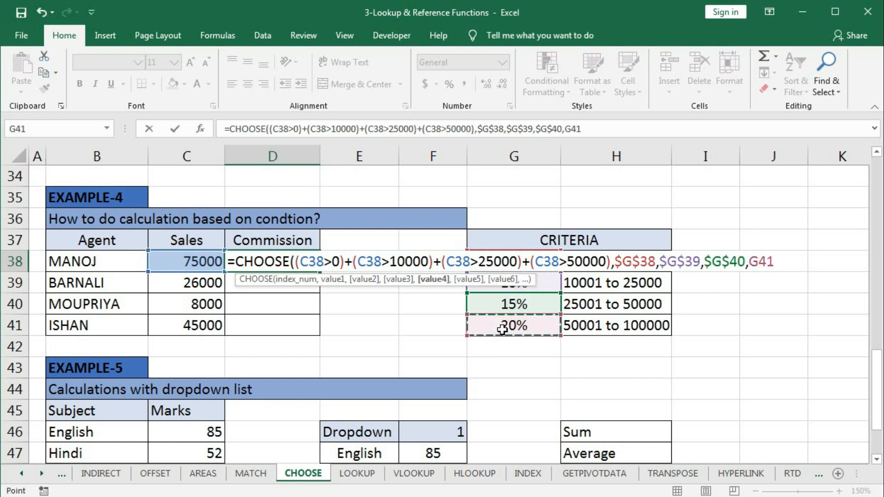
key("F4")
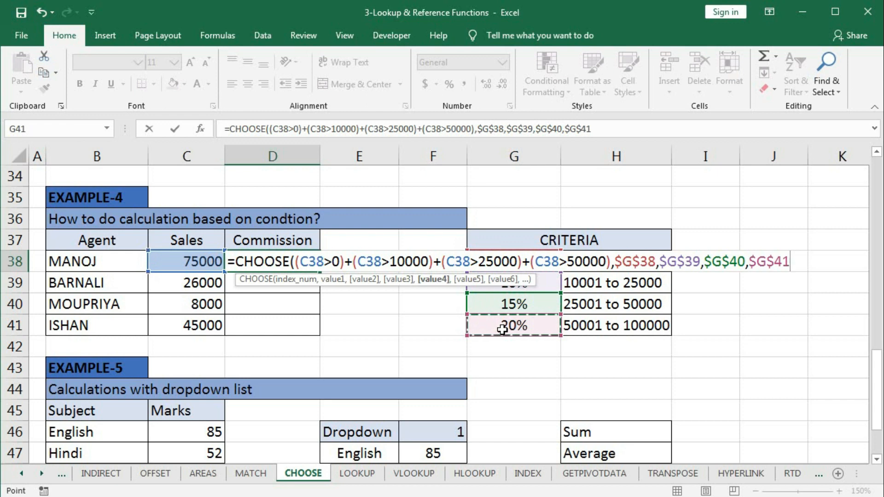
key("Return")
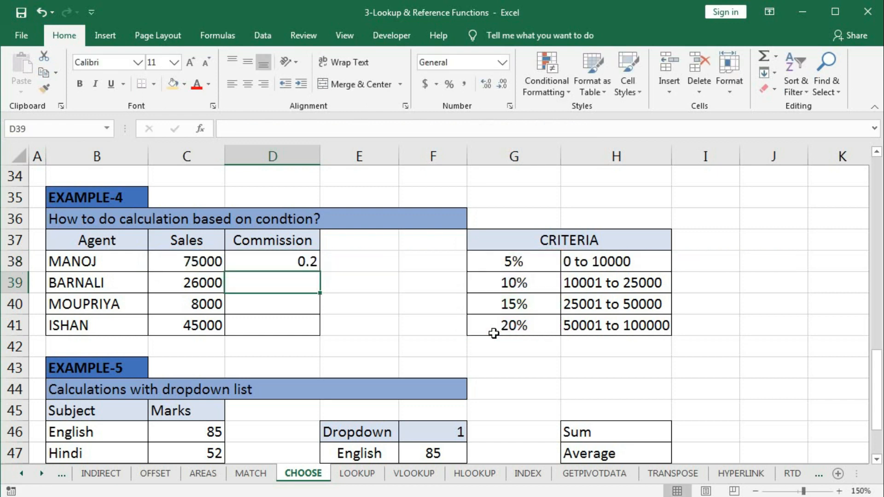
- Apply the Percentage number format to the commission cell D38
left_click(297, 260)
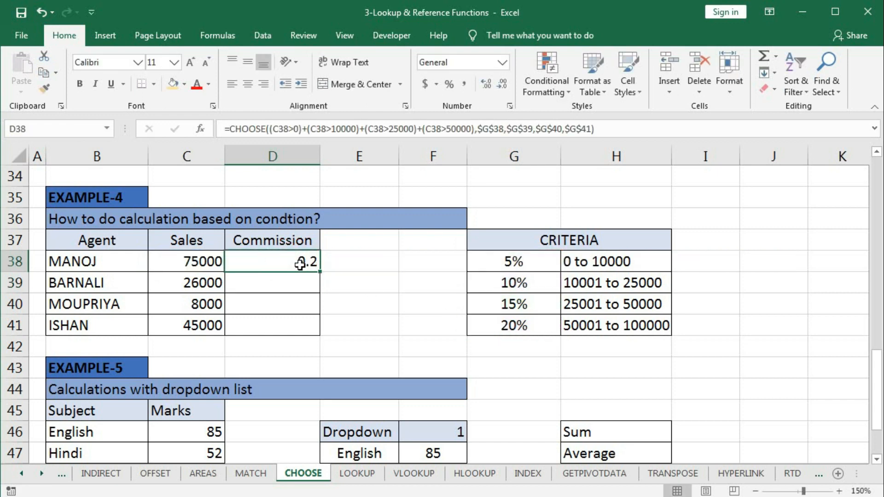
left_click(503, 62)
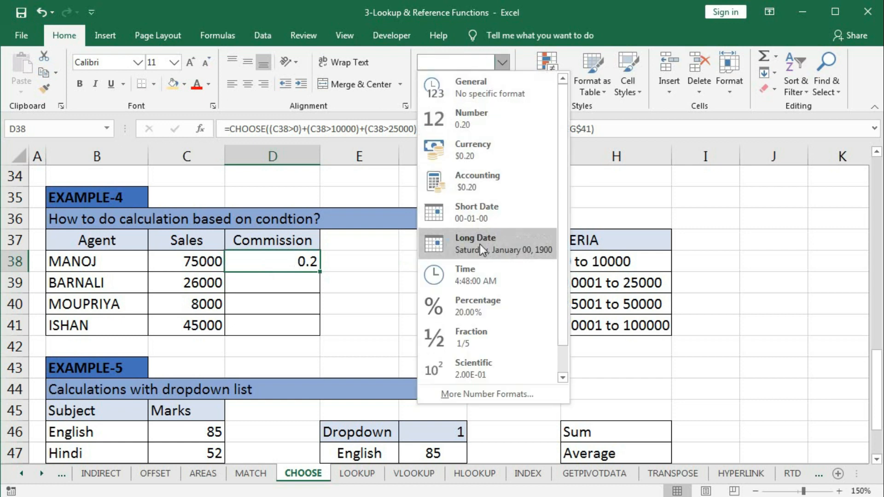
left_click(477, 305)
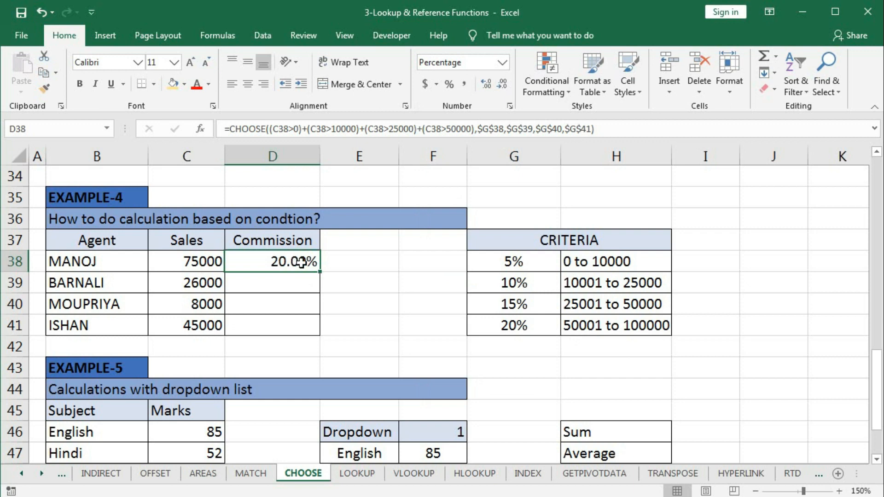
- Extend the D38 formula by multiplying the CHOOSE result by the sales amount in C38
key("F2")
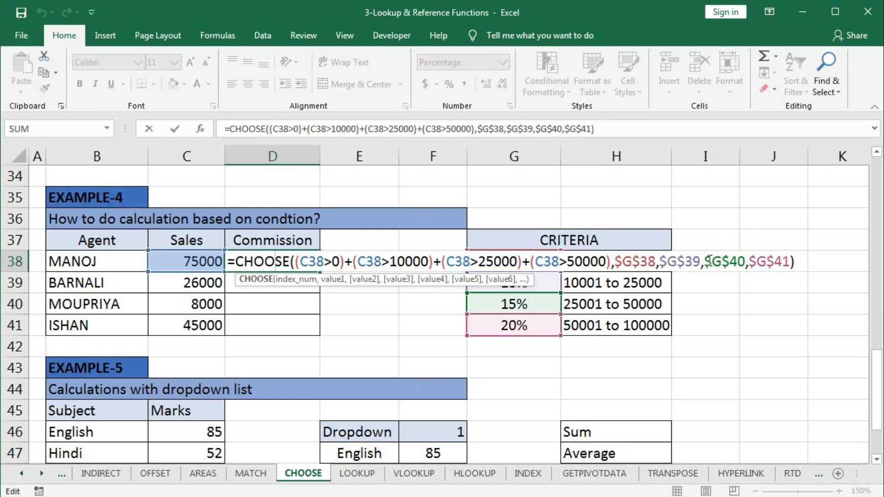
left_click(795, 262)
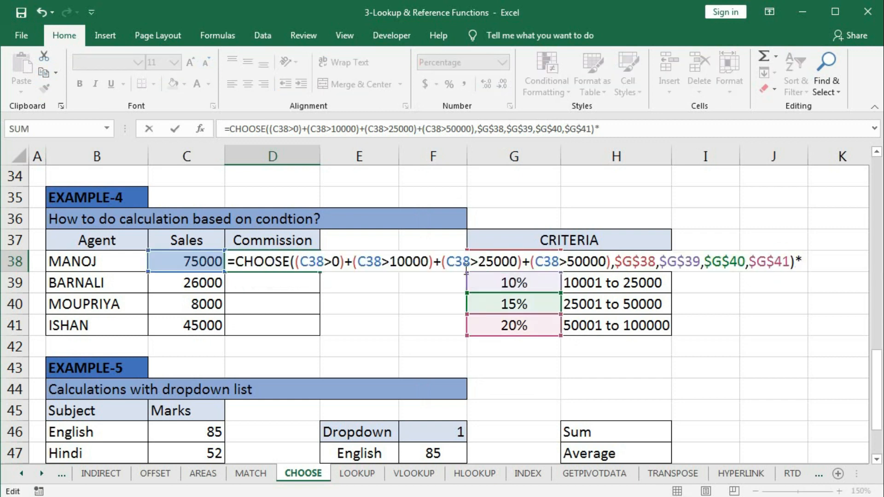
left_click(196, 261)
key("Return")
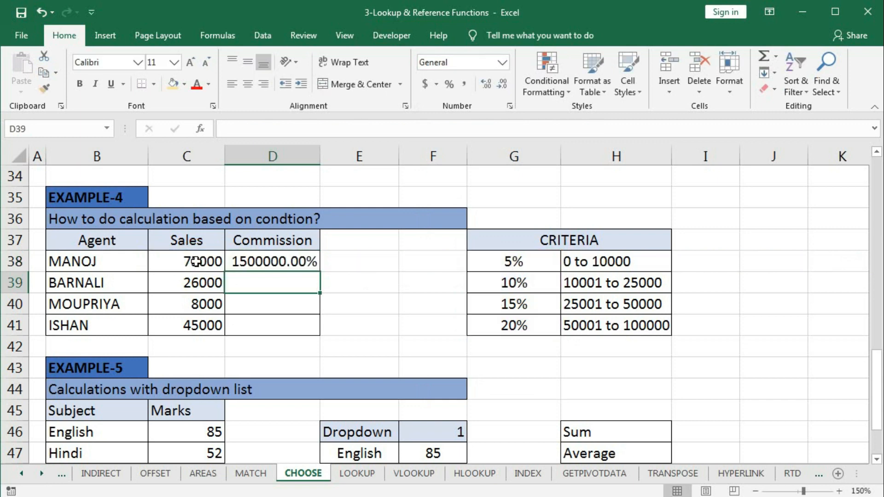
- Apply the General number format to D38 and fill its commission formula down to D41
left_click(285, 261)
left_click(502, 63)
left_click(489, 76)
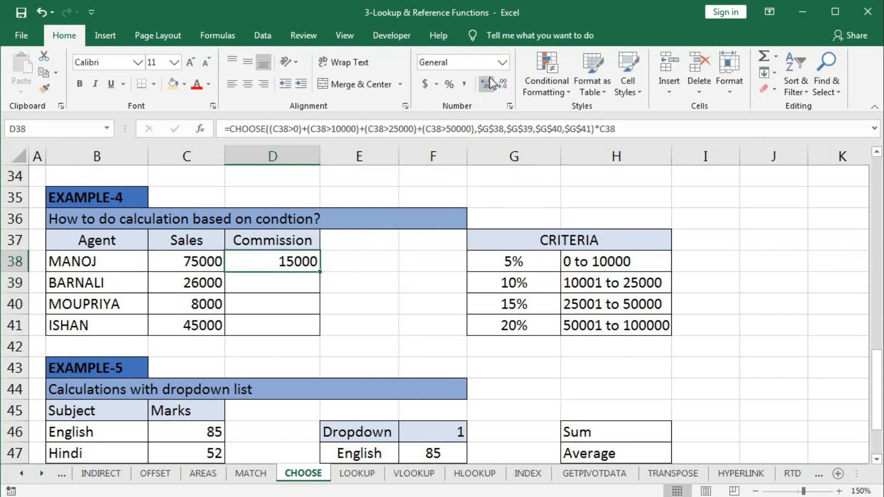
left_click_drag(320, 273, 321, 336)
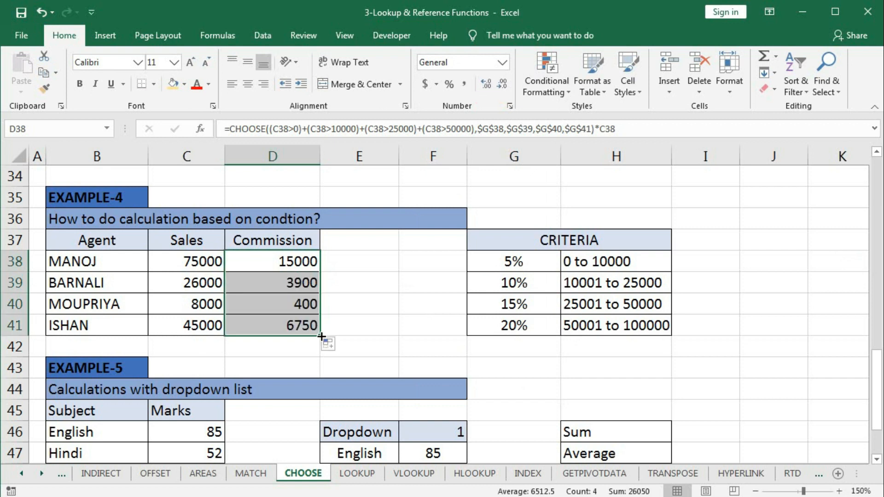
- Examine the dropdown options in F46 of Example-5 and the subjects listed in B46:B51
scroll(321, 336, "down", 2)
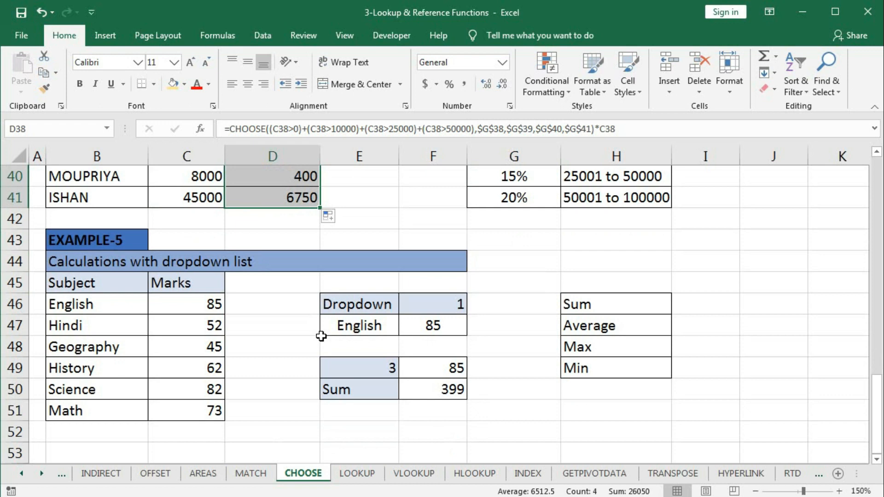
left_click(415, 304)
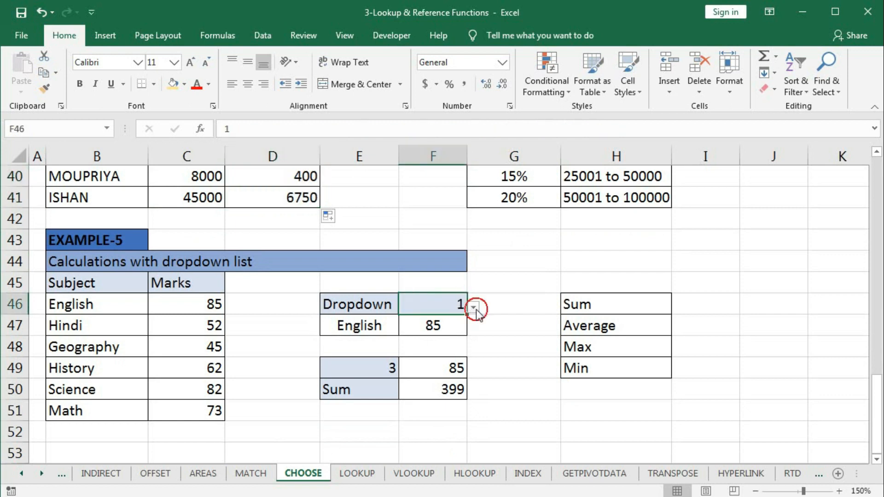
left_click(474, 306)
left_click(414, 413)
left_click(102, 304)
left_click(122, 325)
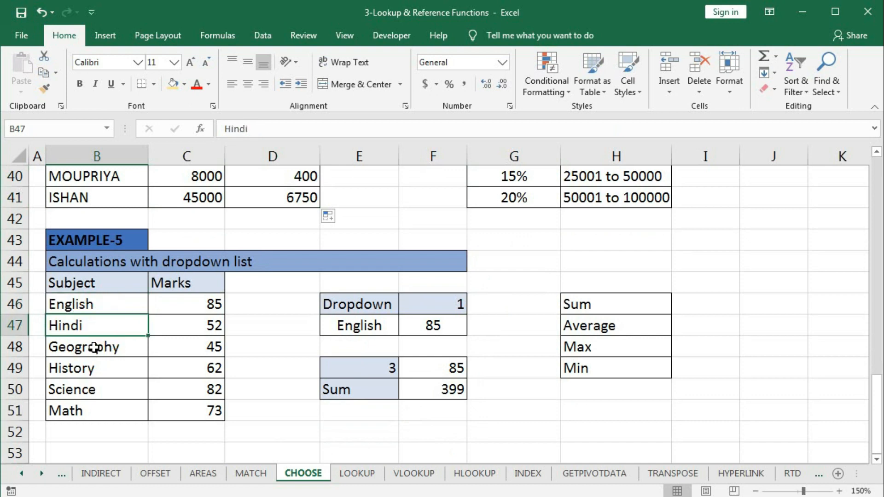
left_click(138, 346)
left_click(132, 368)
left_click(94, 392)
left_click(95, 410)
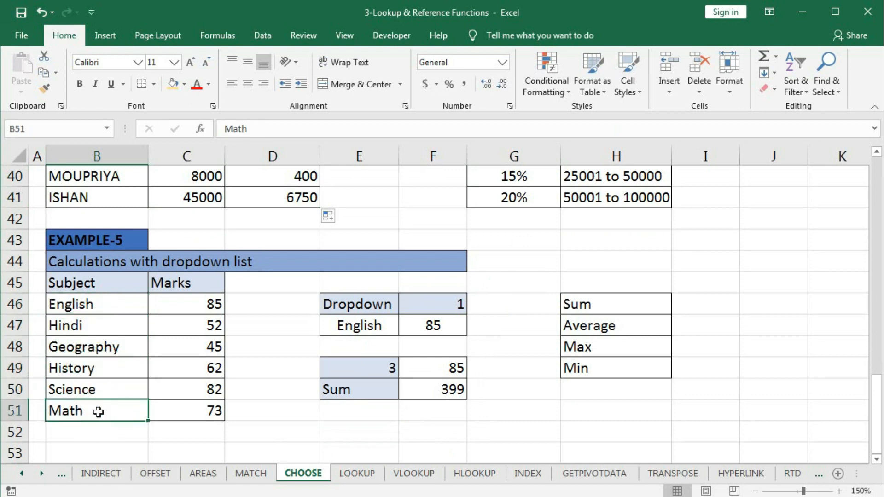
- Examine the dropdown options offered in E49 and E50 of Example-5
left_click(394, 366)
left_click(405, 371)
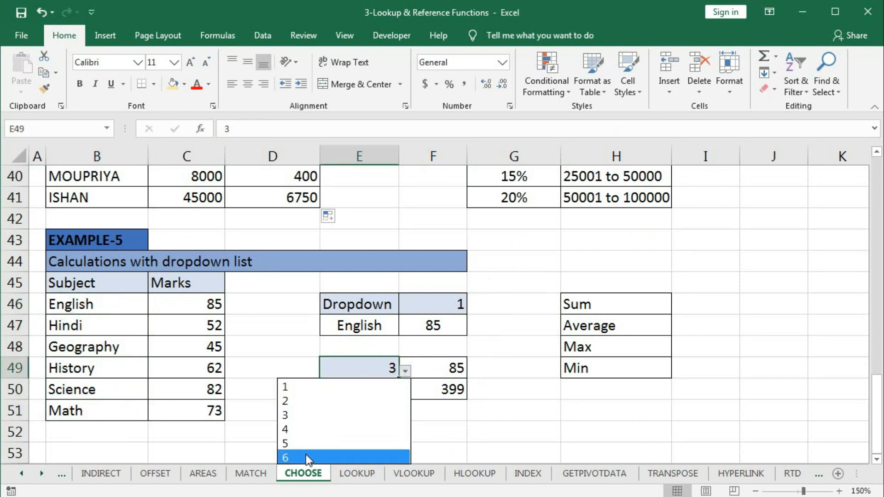
left_click(406, 416)
left_click(380, 392)
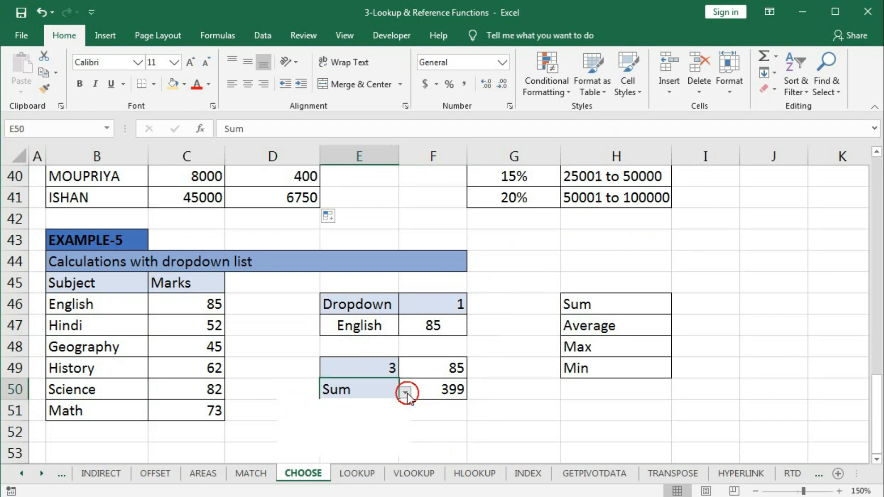
left_click(405, 391)
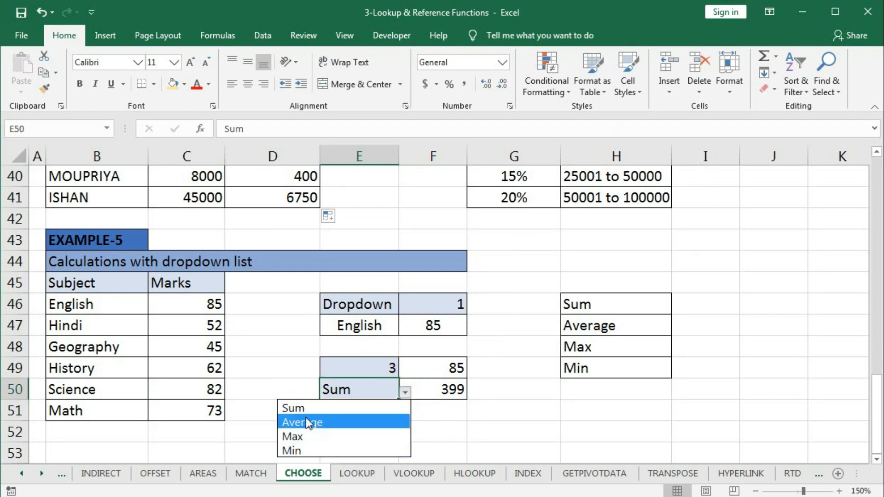
- Check the CHOOSE formula in E47, select 2 in the F46 dropdown, and compare with the Hindi row
left_click(381, 326)
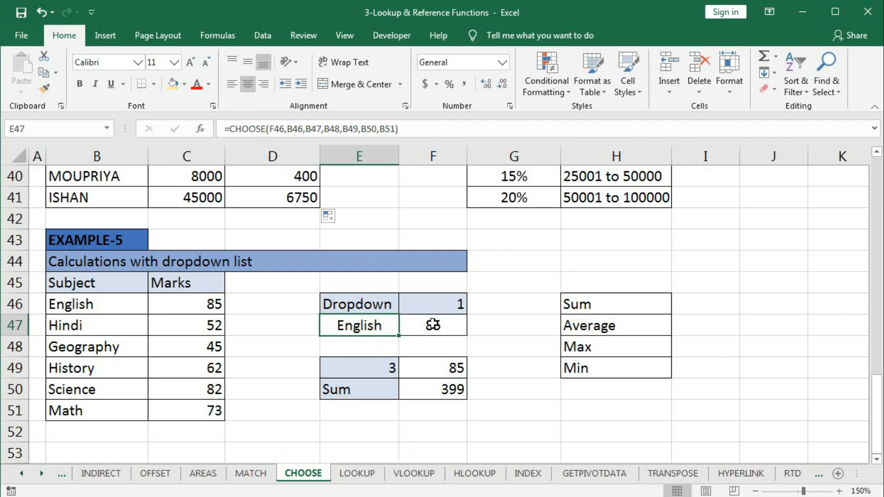
left_click(389, 307)
left_click(449, 303)
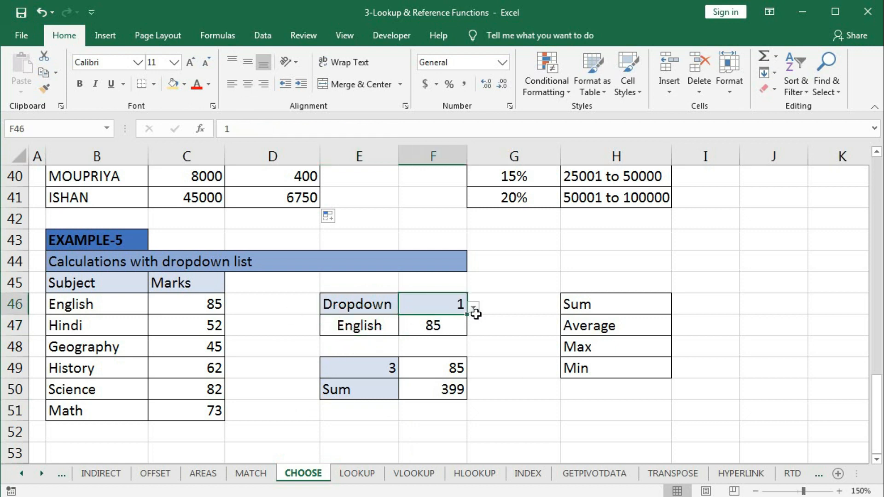
left_click(473, 307)
left_click(437, 336)
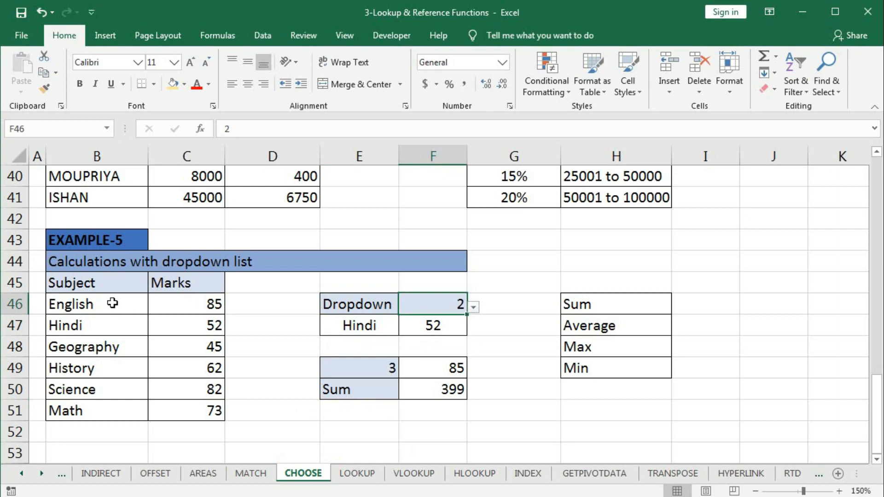
left_click(111, 324)
left_click(207, 330)
- Select 6 in the F46 dropdown to return the sixth subject and its marks
left_click(437, 307)
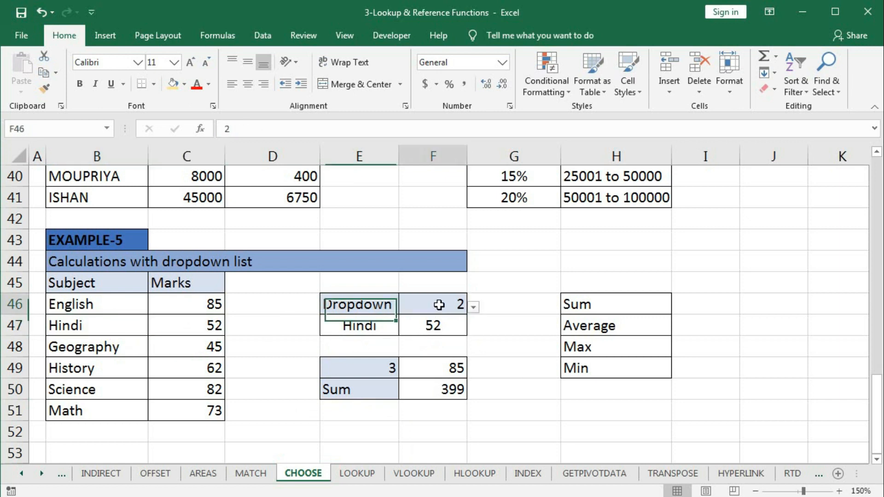
left_click(477, 308)
left_click(374, 392)
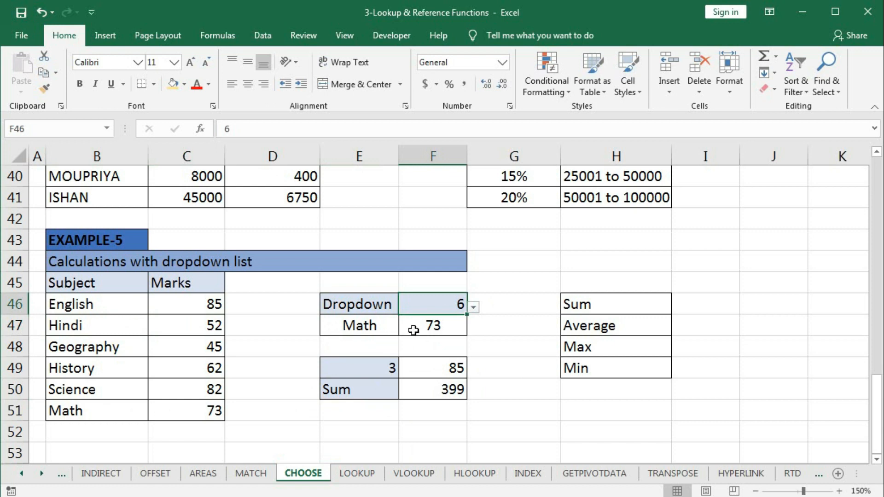
- Select 2 in the E49 dropdown to switch the calculation in F49
left_click(375, 373)
left_click(405, 371)
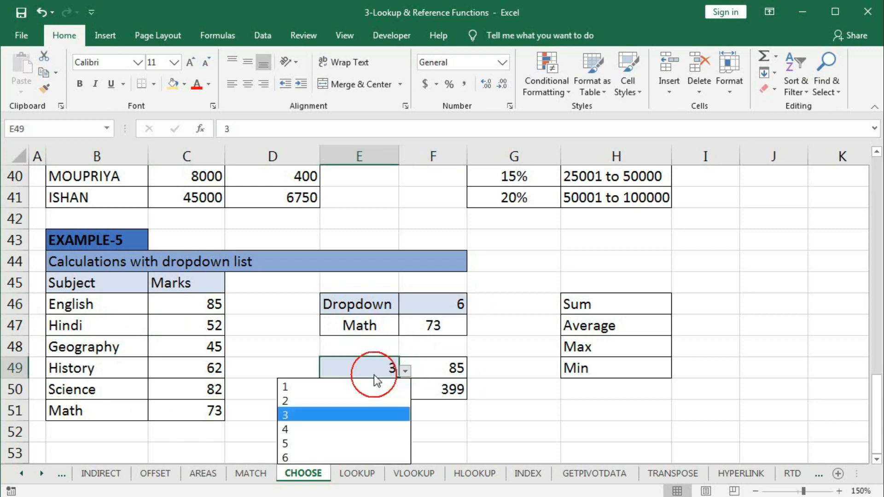
left_click(332, 401)
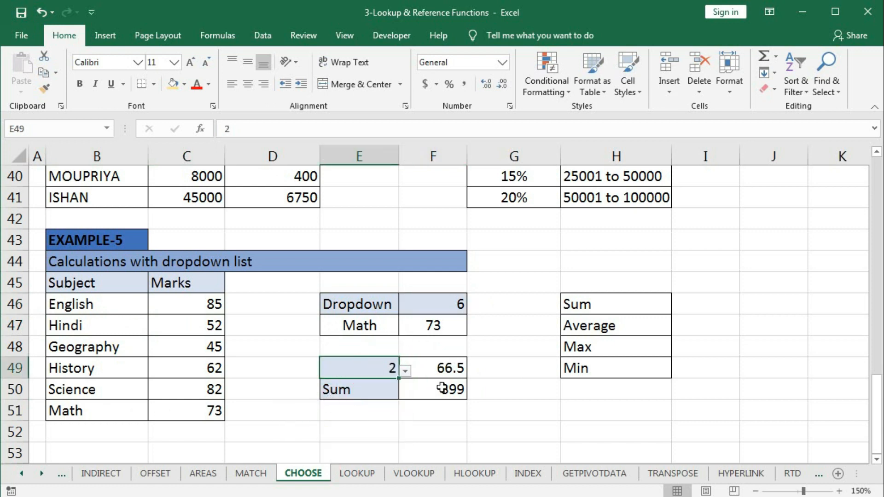
- Compare the Average option in H47 with the marks in C46:C51, and select 3 in the E49 dropdown
left_click(581, 330)
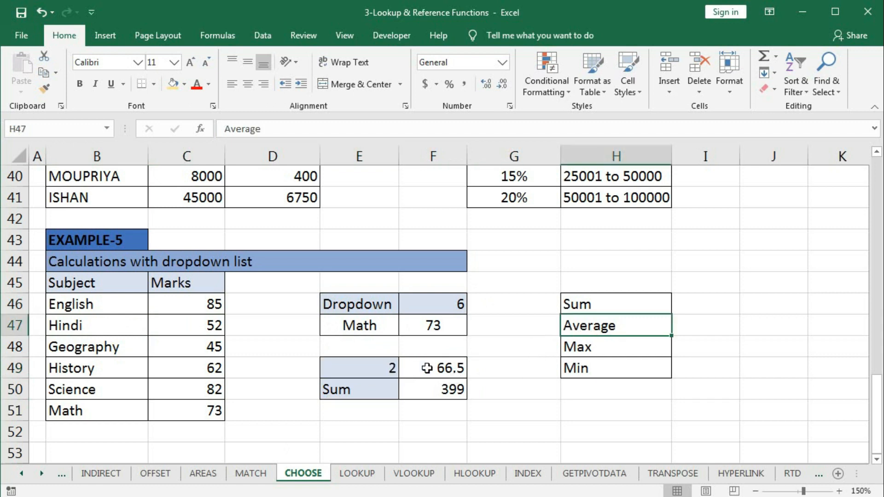
left_click_drag(200, 305, 185, 410)
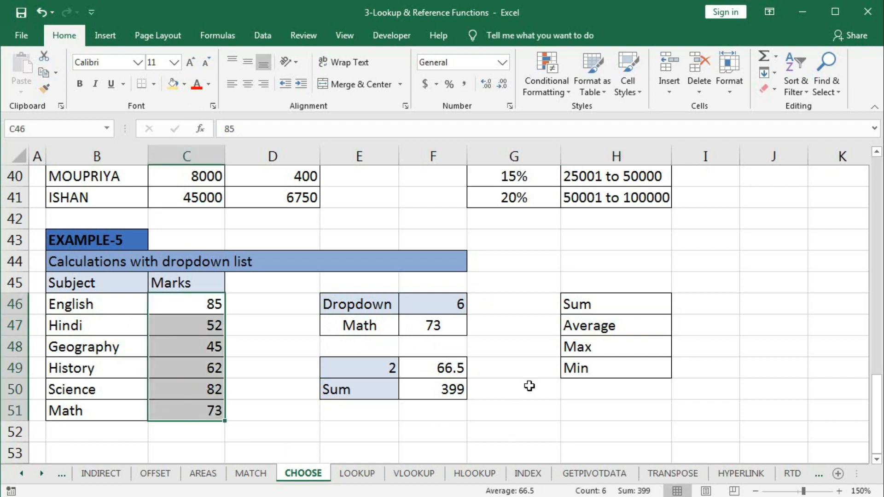
left_click(395, 372)
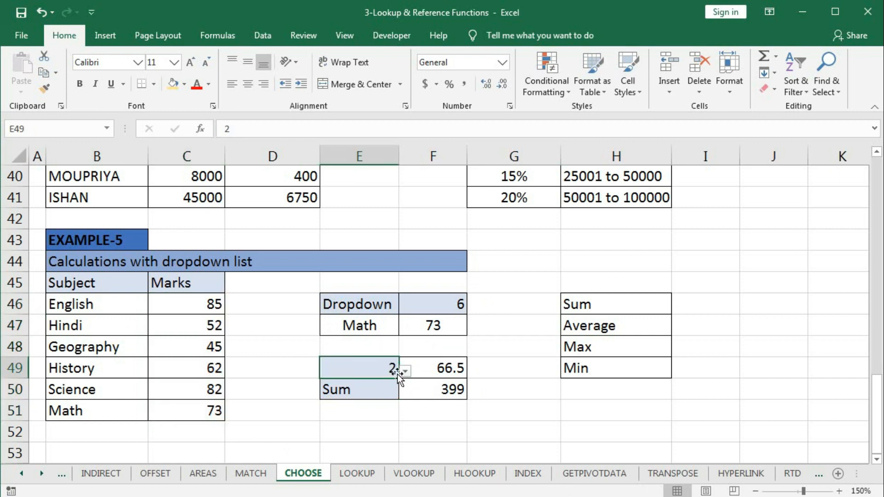
left_click(399, 372)
left_click(348, 416)
- Switch the E50 dropdown through Average and Max, ending on Min, to change the calculation in F50
left_click(367, 391)
left_click(406, 392)
left_click(355, 420)
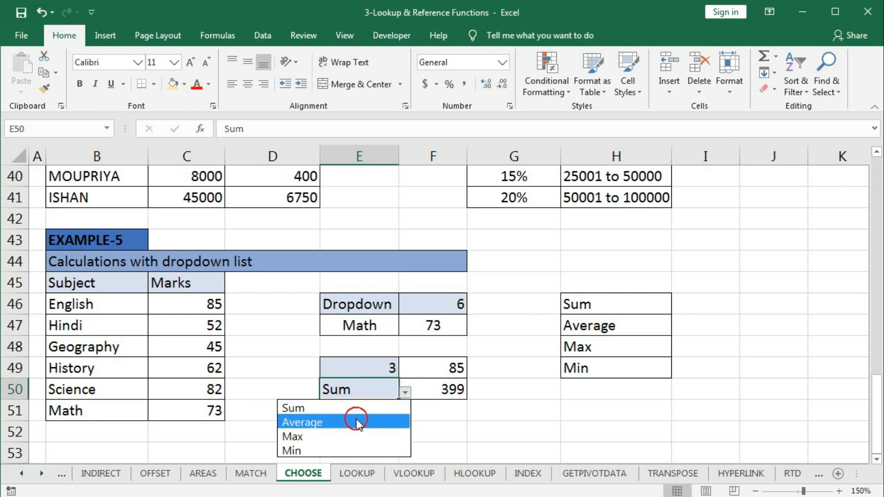
left_click(405, 392)
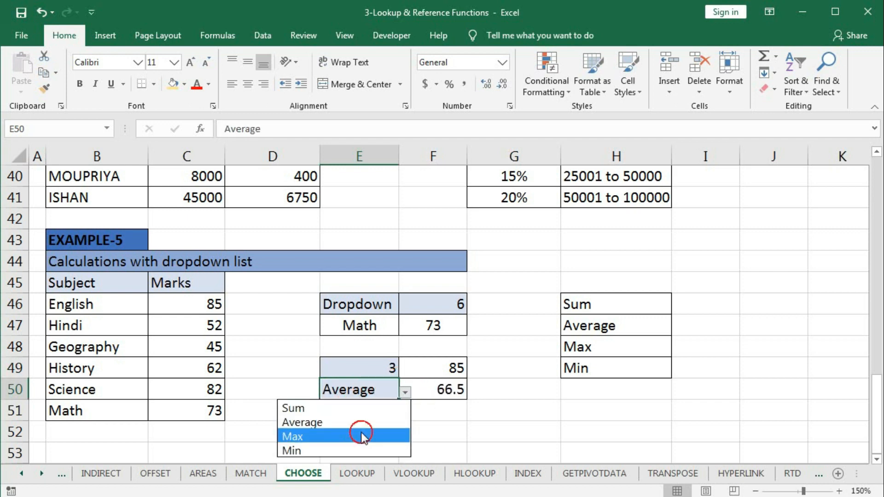
left_click(362, 437)
left_click(405, 393)
left_click(352, 450)
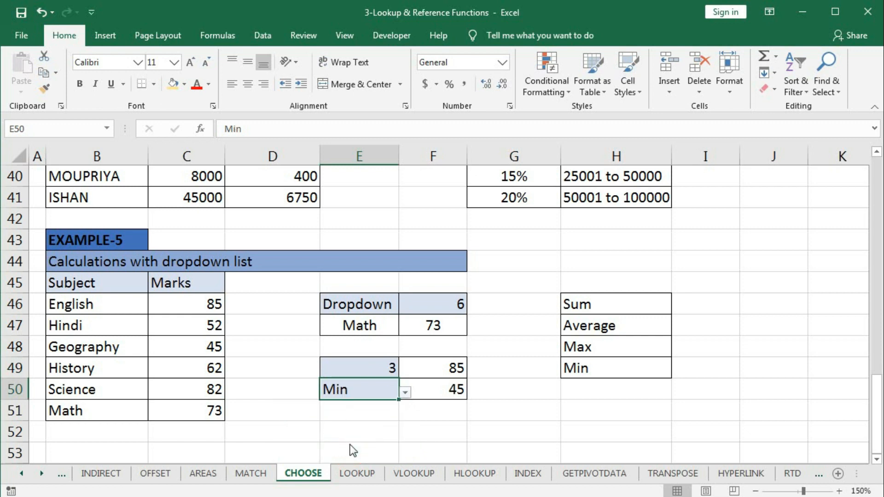
left_click(359, 433)
- Clear the existing formulas from E47:F47 and F49:F50 in Example-5
left_click_drag(362, 326, 443, 323)
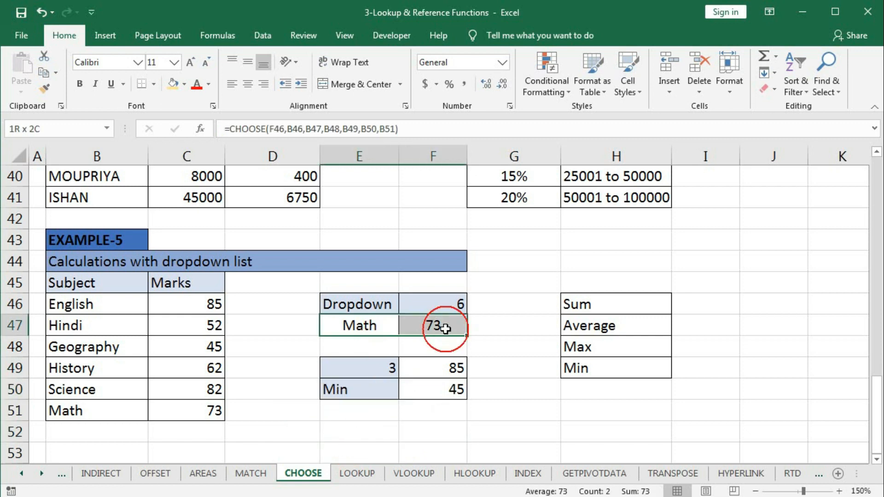
key("Delete")
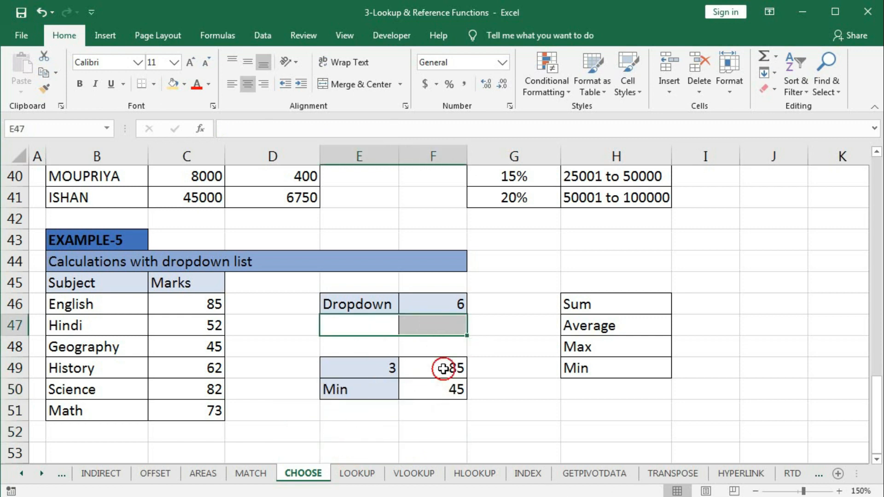
left_click(442, 369)
left_click(438, 388)
left_click_drag(441, 370, 441, 387)
key("Delete")
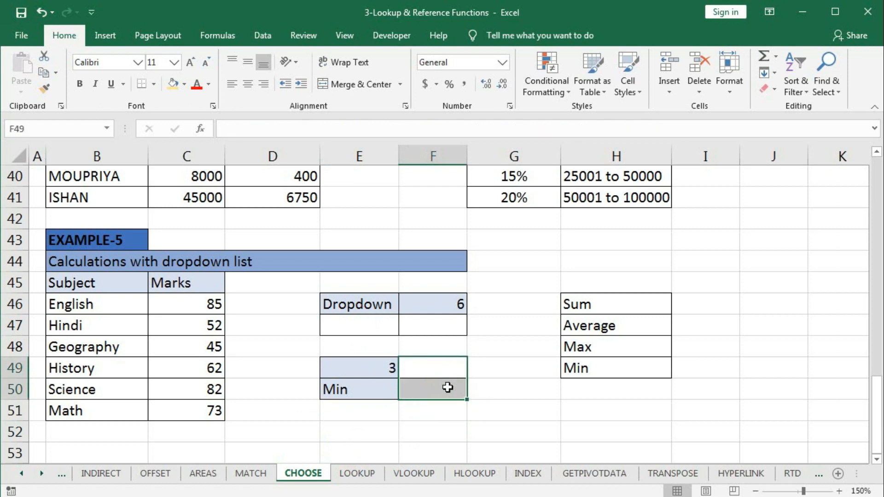
left_click(507, 402)
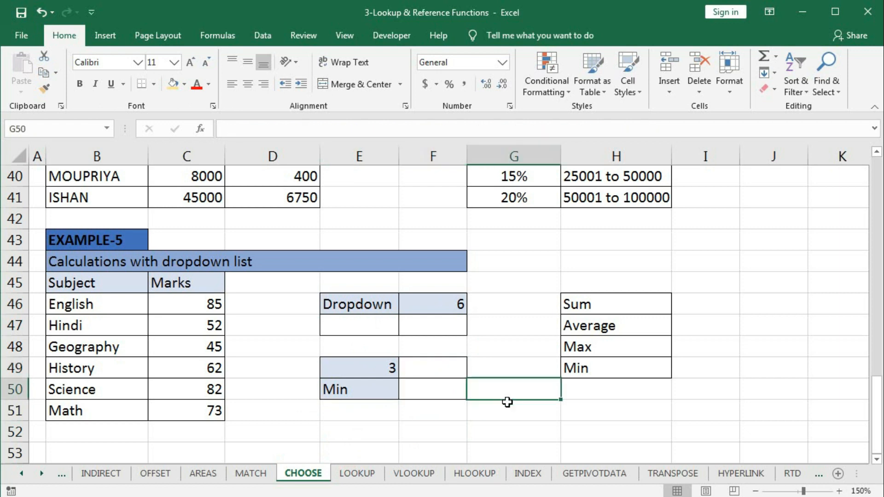
- Start a CHOOSE formula in E47 with the dropdown cell F46 as its index number
left_click(360, 326)
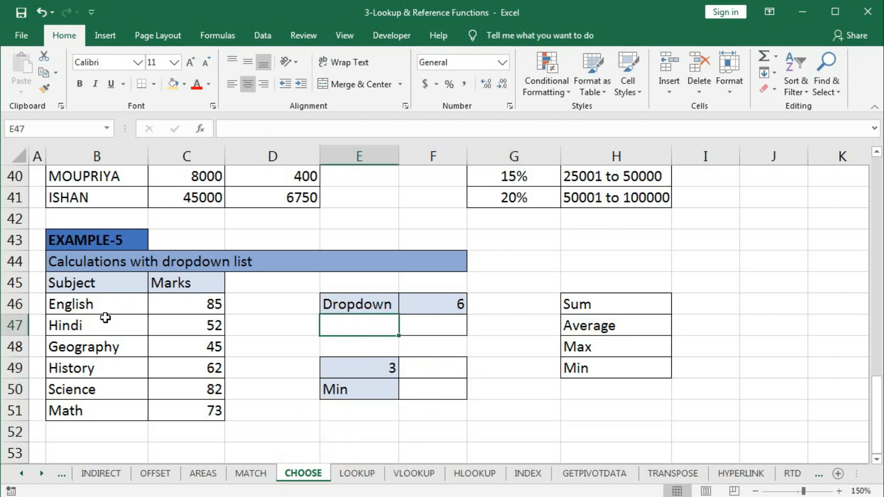
type("=ch")
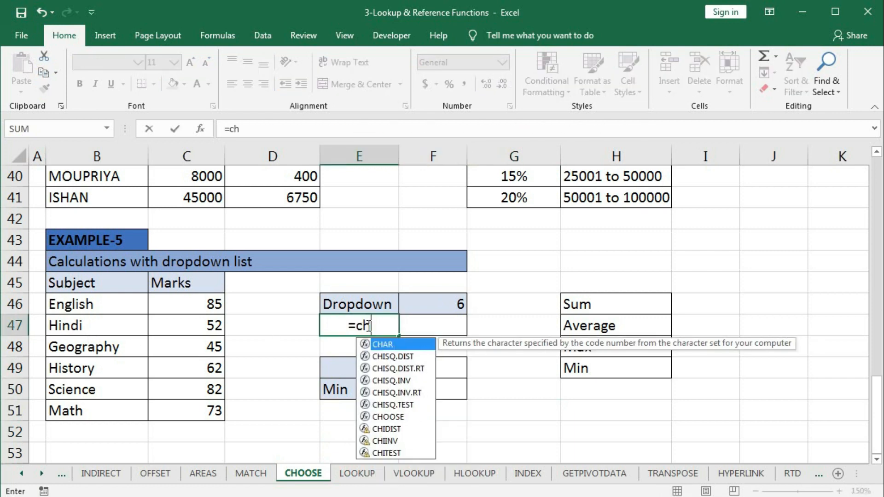
type("oose")
key("Tab")
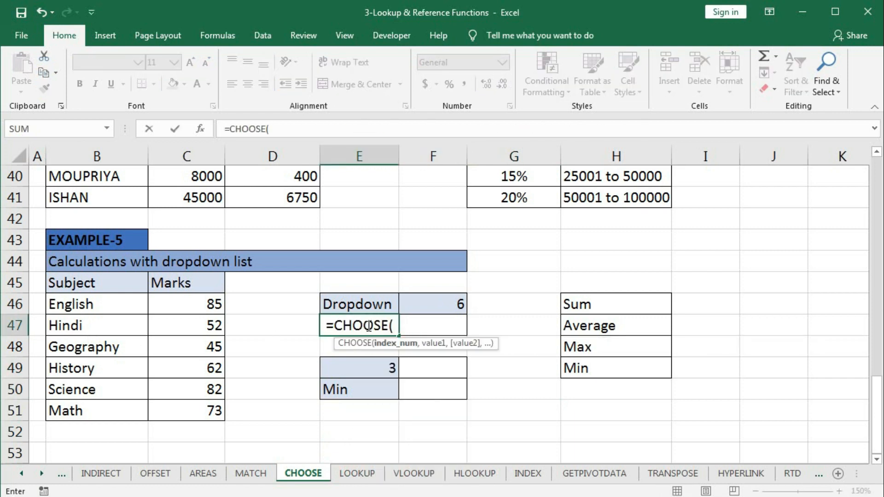
left_click(423, 304)
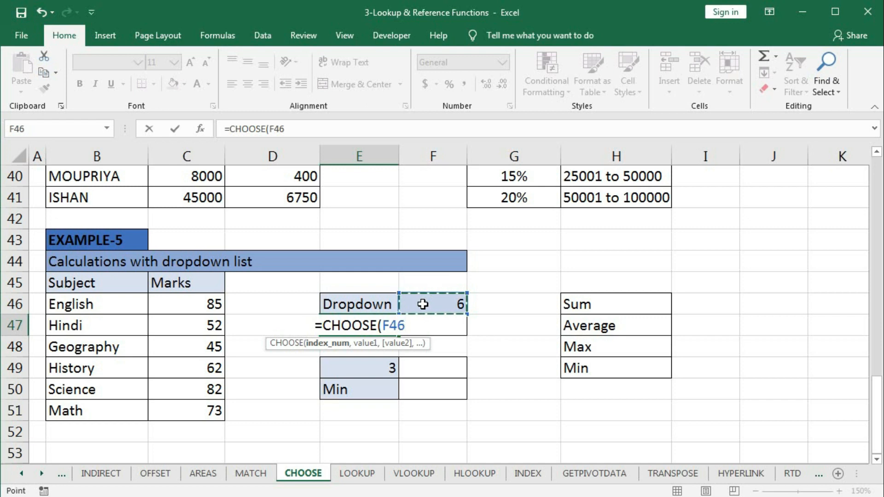
type(",")
- Add the subject cells B46, B47, B48, B49, B50 and B51 as the choice values and enter the E47 formula
left_click(106, 304)
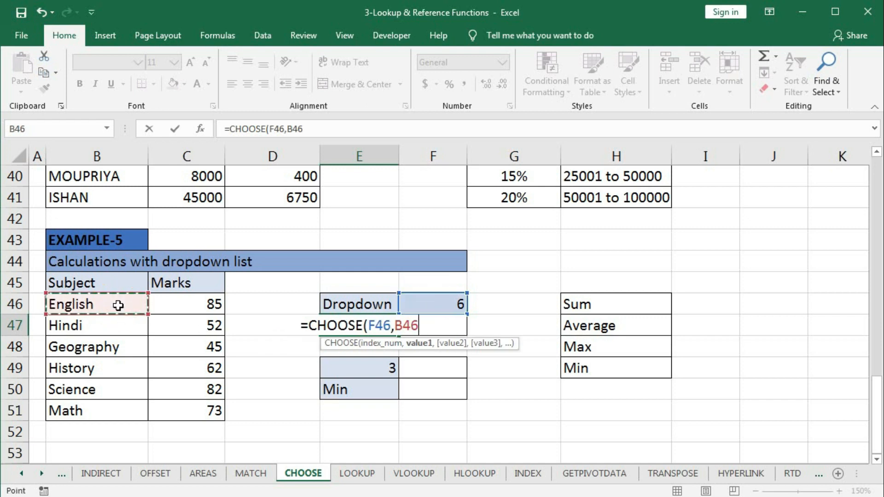
type(",")
left_click(106, 333)
type(",")
left_click(107, 348)
type(",")
left_click(107, 369)
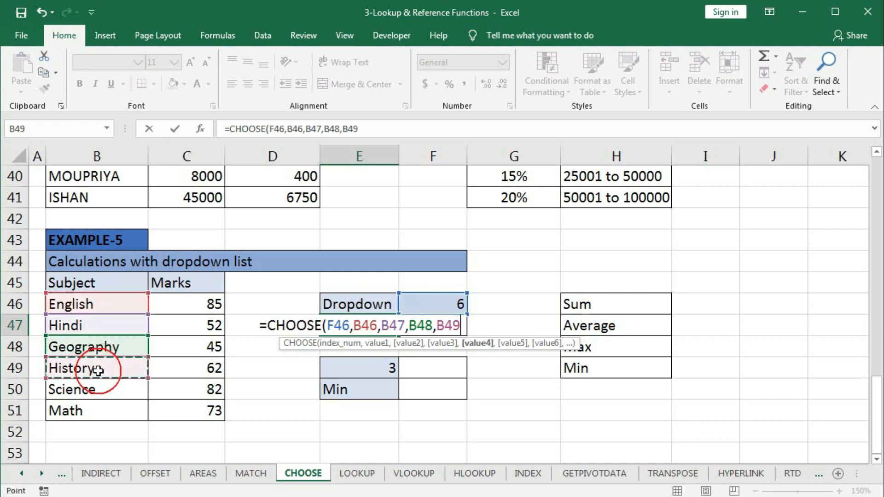
type(",")
left_click(95, 389)
type(",")
left_click(92, 412)
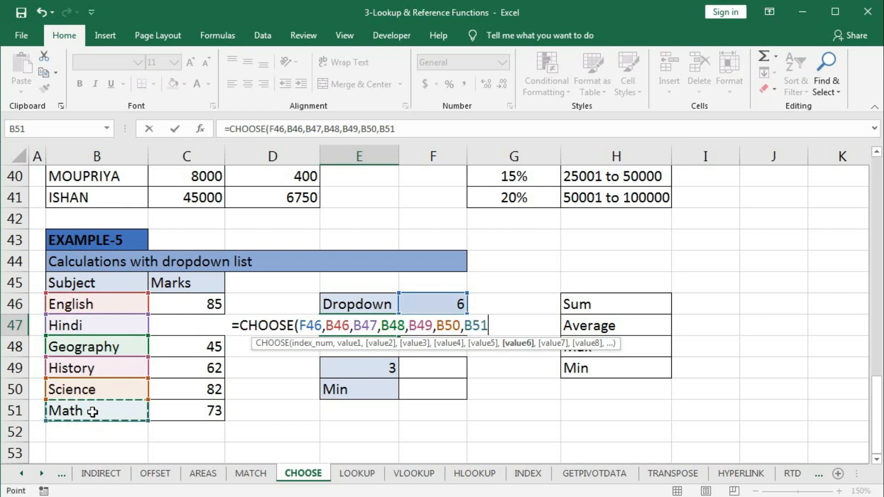
key("Return")
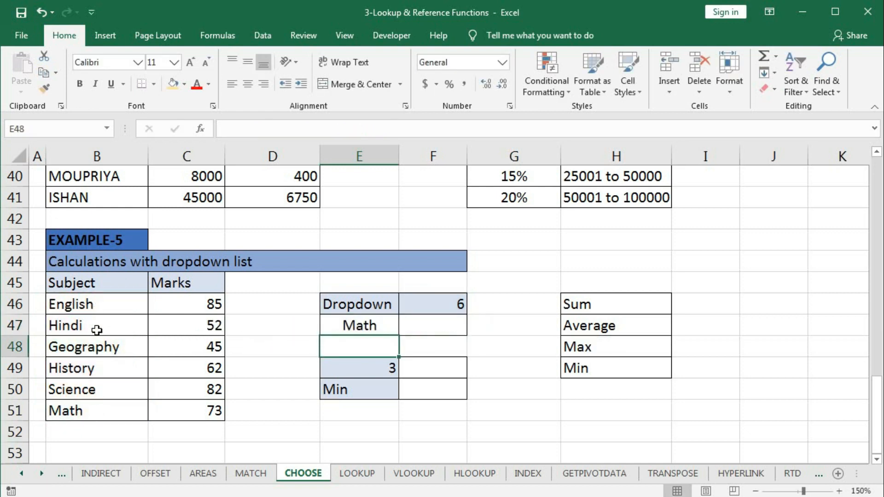
- Start a CHOOSE formula in F47 for the marks, using F46 as the index number
left_click(424, 330)
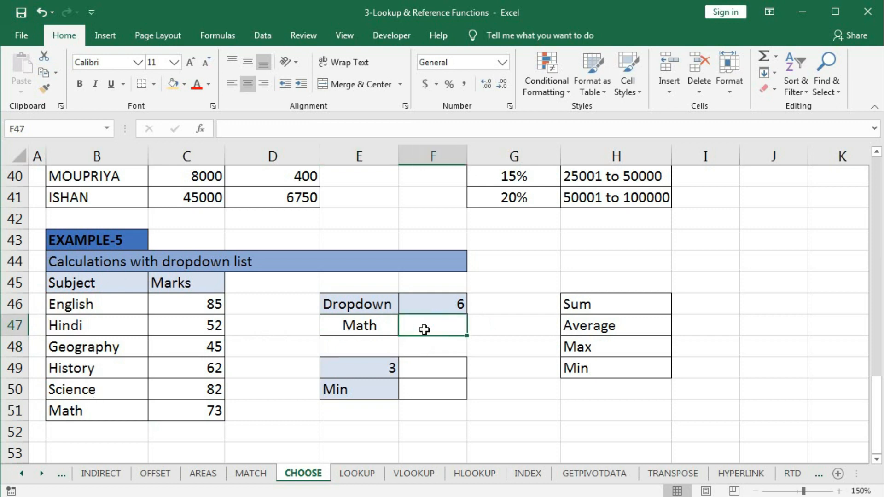
type("=")
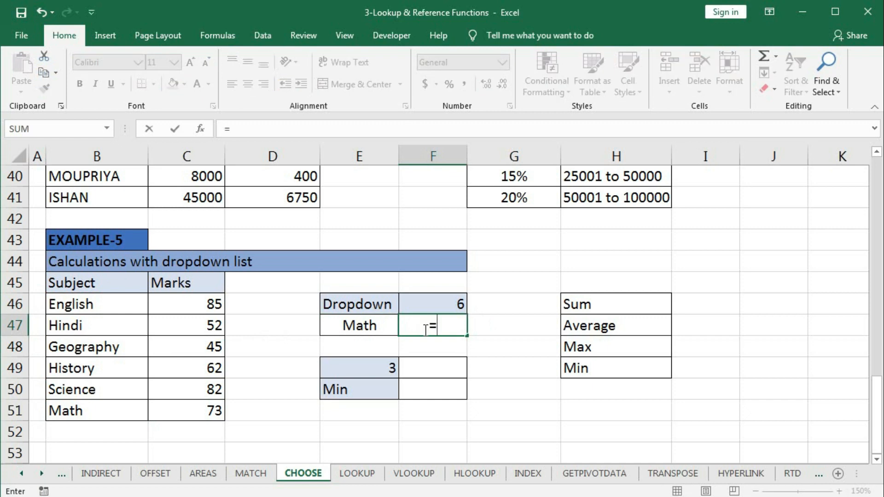
type("choo")
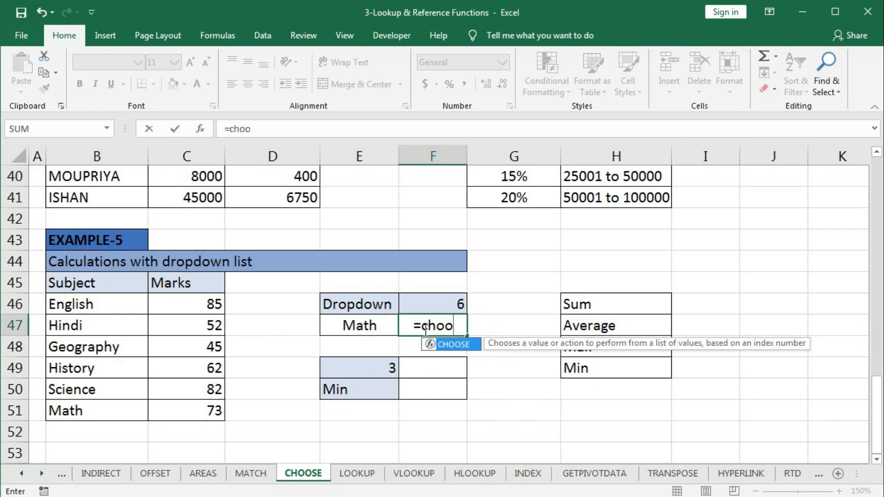
key("Tab")
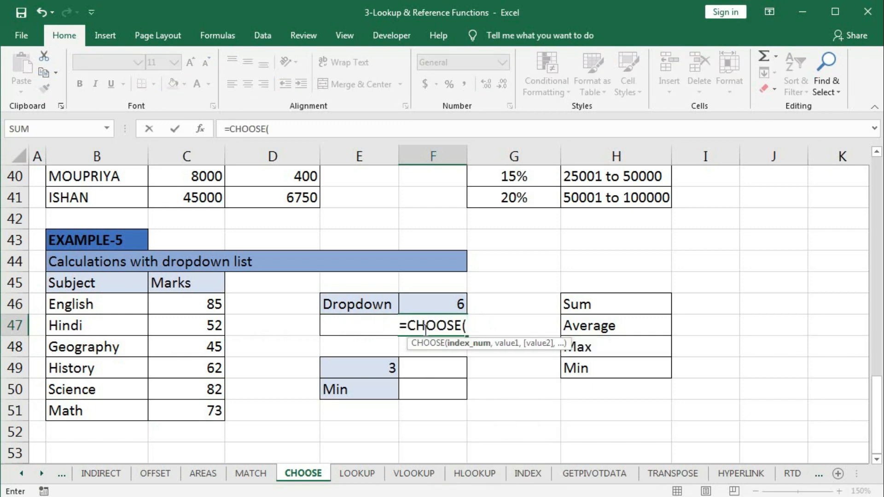
left_click(447, 301)
type(",")
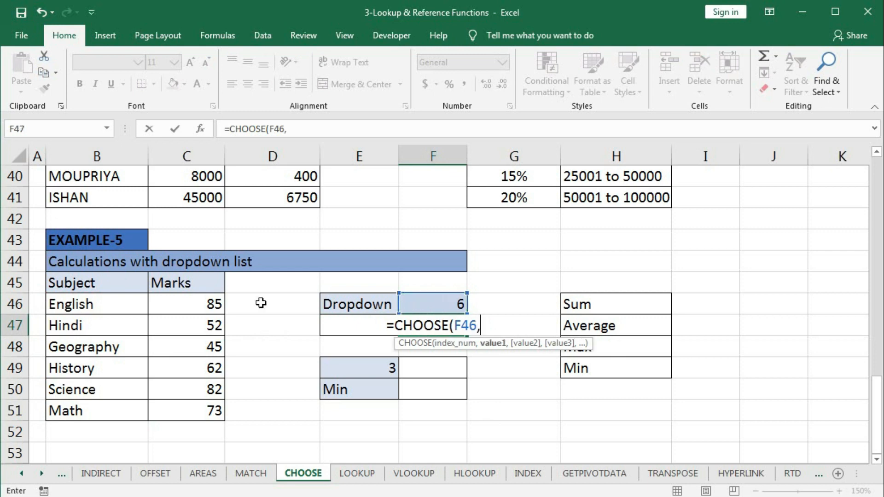
- Add the marks cells C46, C47, C48, C49, C50 and C51 as the choice values and enter the F47 formula
left_click(197, 302)
type(",")
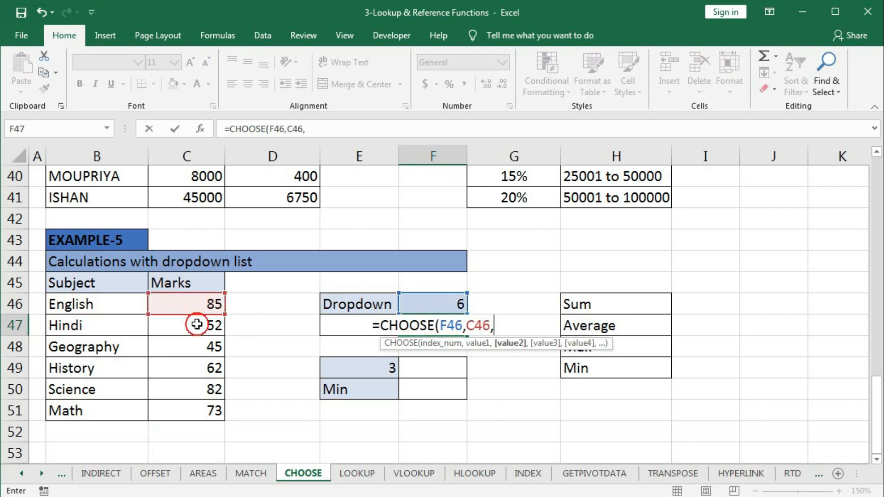
left_click(197, 325)
type(",")
left_click(196, 346)
type(",")
left_click(190, 370)
type(",")
left_click(190, 387)
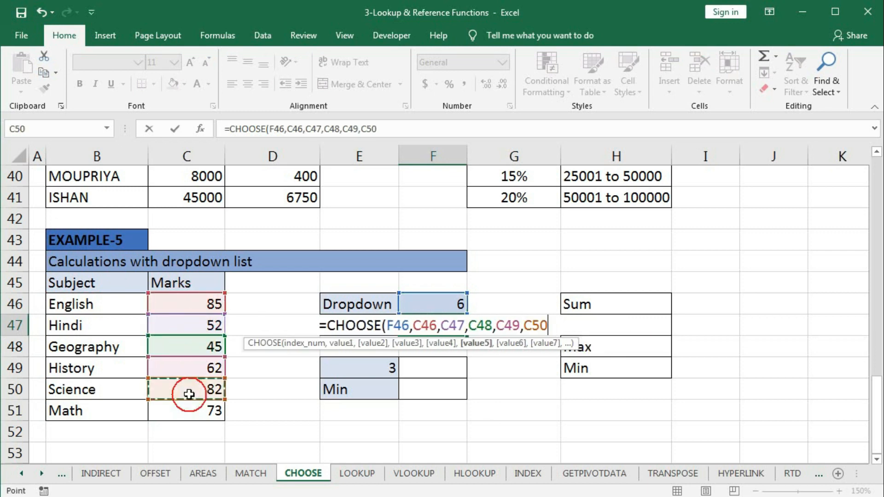
type(",")
left_click(183, 414)
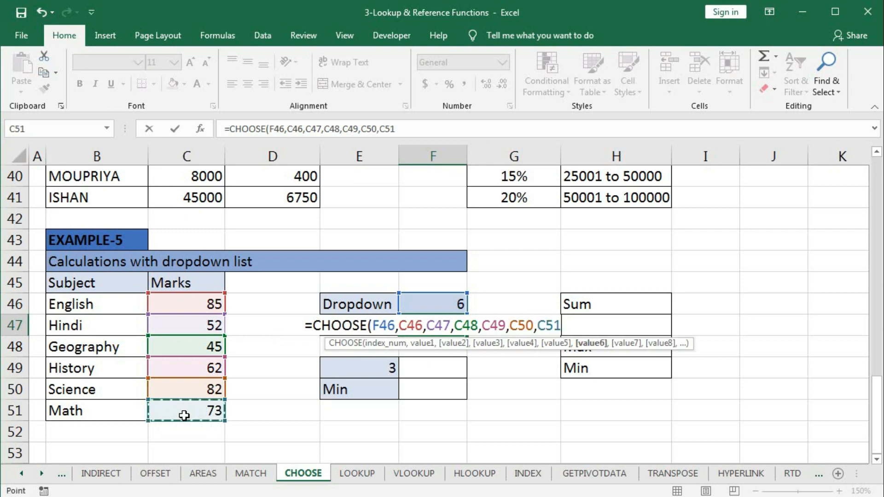
type(")")
key("Return")
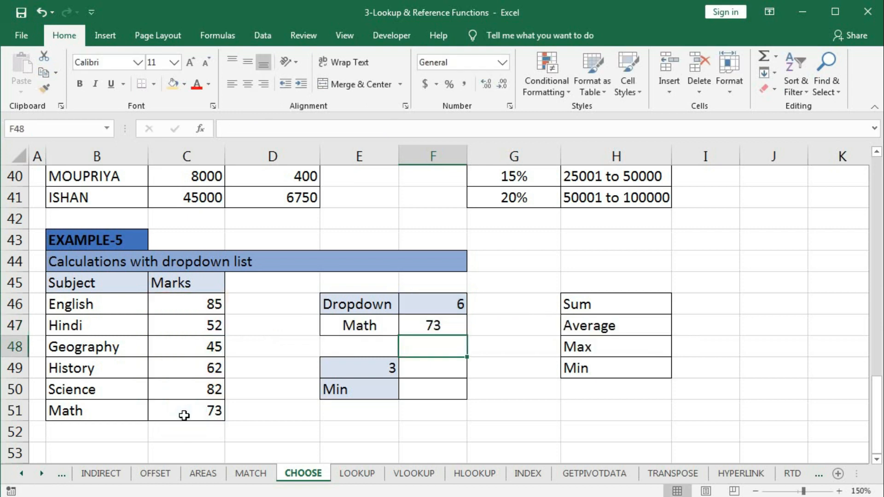
- Start a CHOOSE formula in F49 with the dropdown cell E49 as its index number
left_click(379, 371)
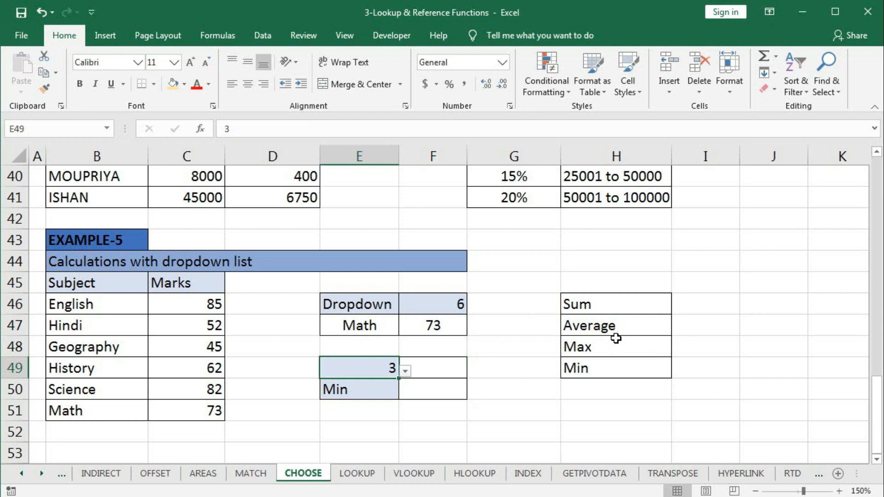
left_click(435, 370)
type("=cho")
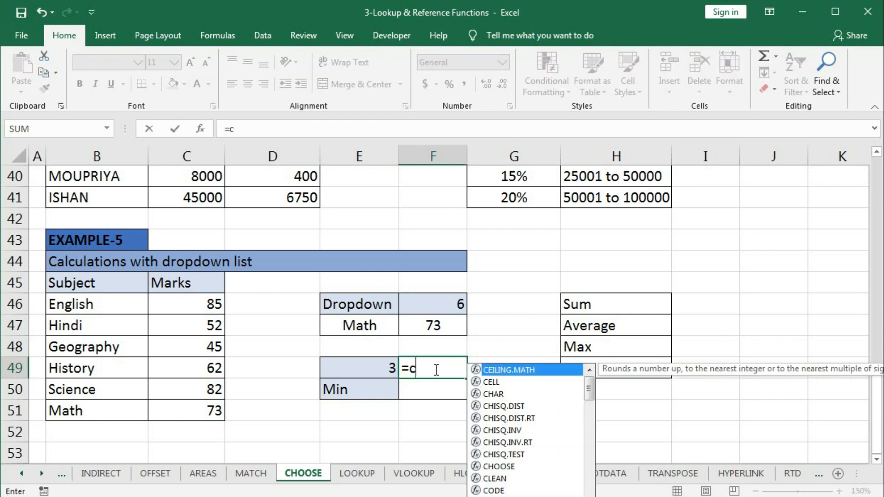
key("Tab")
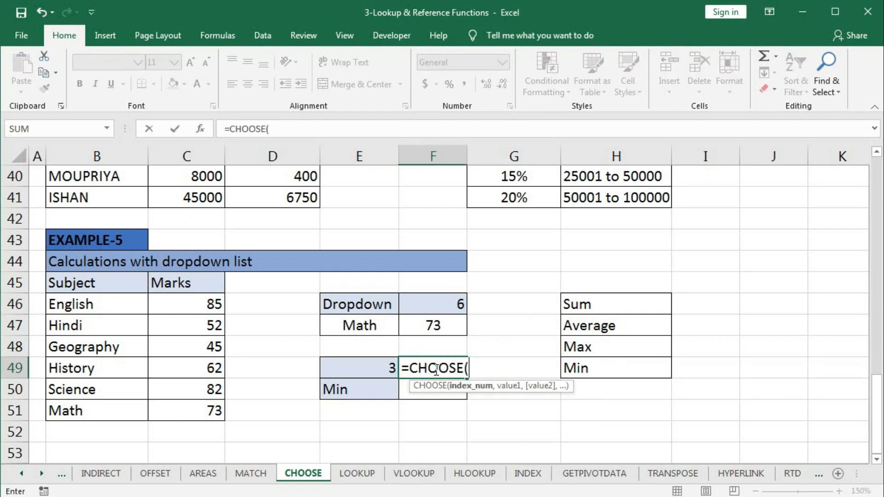
left_click(354, 372)
type(",")
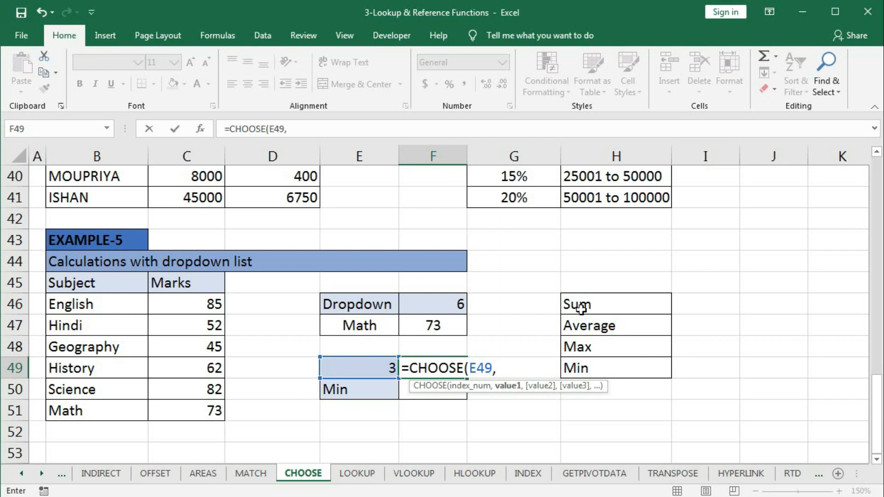
- Add SUM(C46:C51) and AVERAGE(C46:C51) as the first two choice values of the F49 formula
type("sum")
key("Tab")
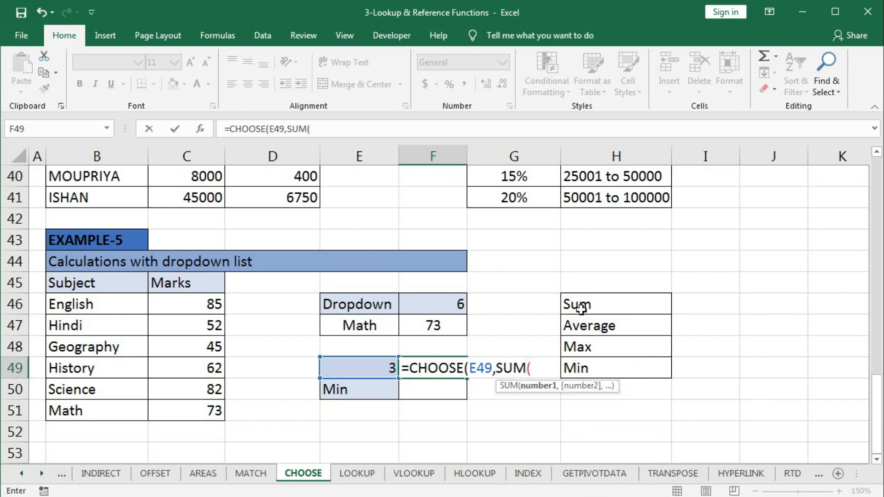
left_click_drag(208, 309, 196, 410)
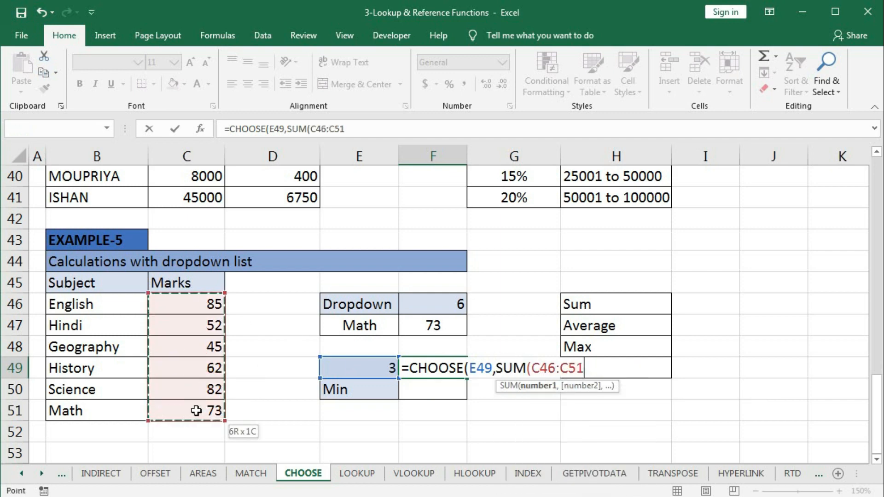
type("),")
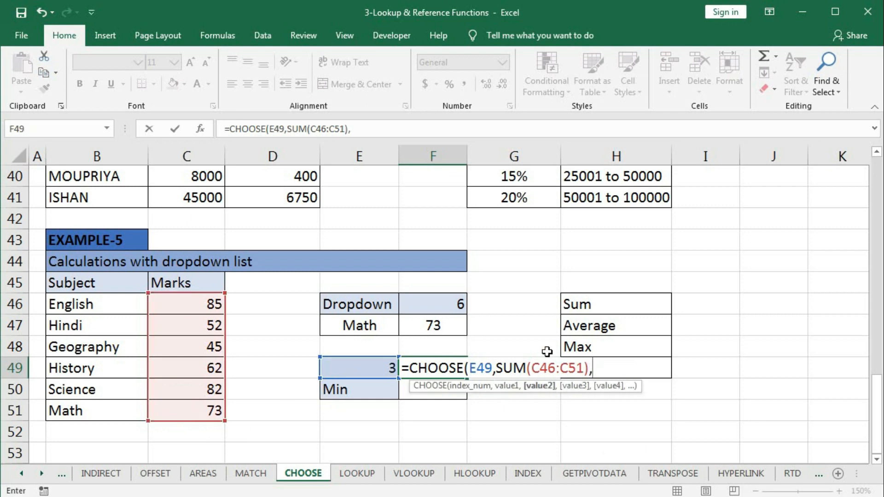
type("av")
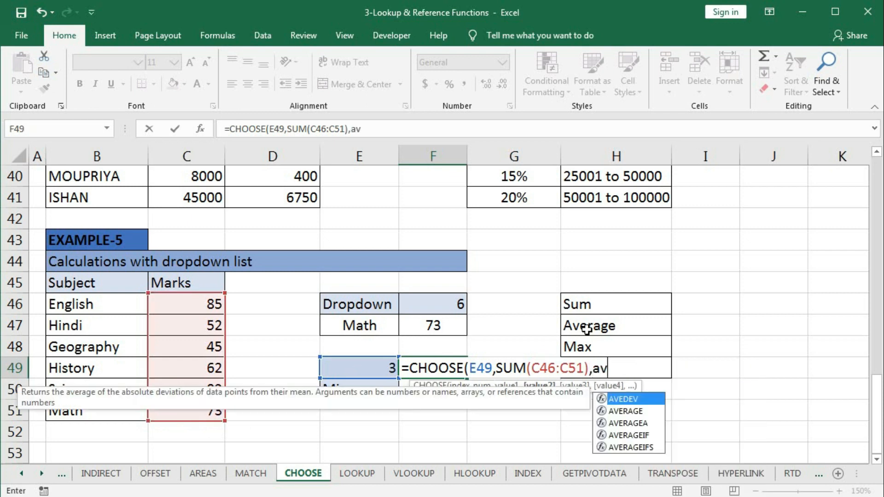
key("Down")
key("Tab")
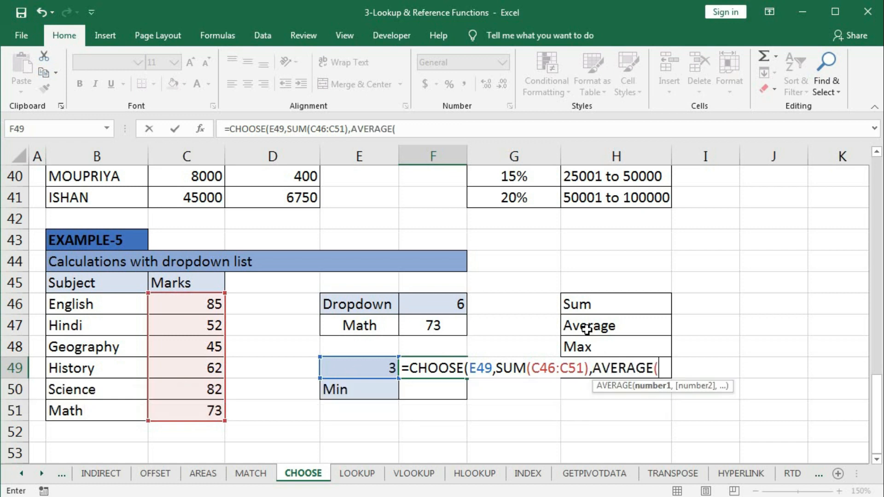
left_click_drag(198, 306, 201, 410)
type(")")
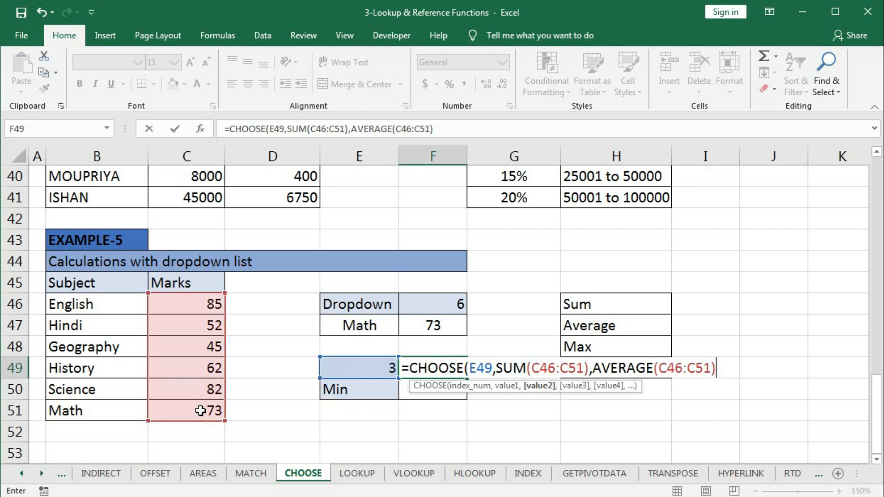
type(",")
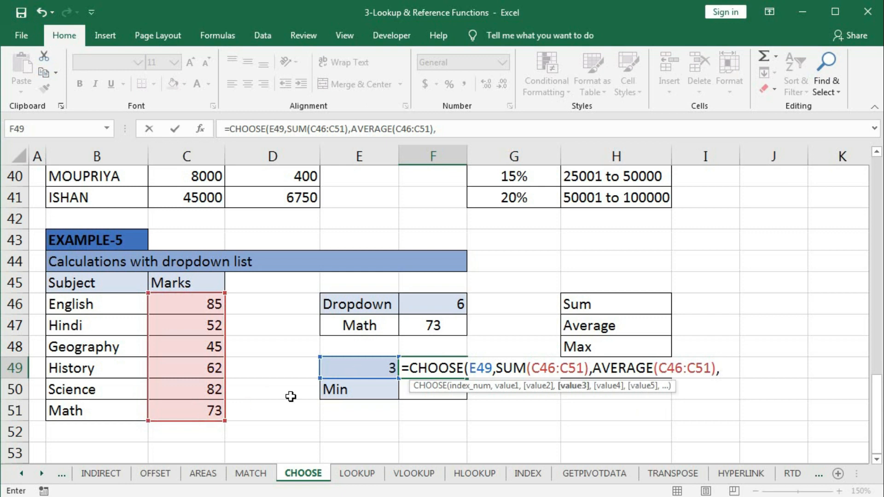
- Add MAX(C46:C51) and MIN(C46:C51) as the third and fourth choice values and enter the F49 formula
type("ma")
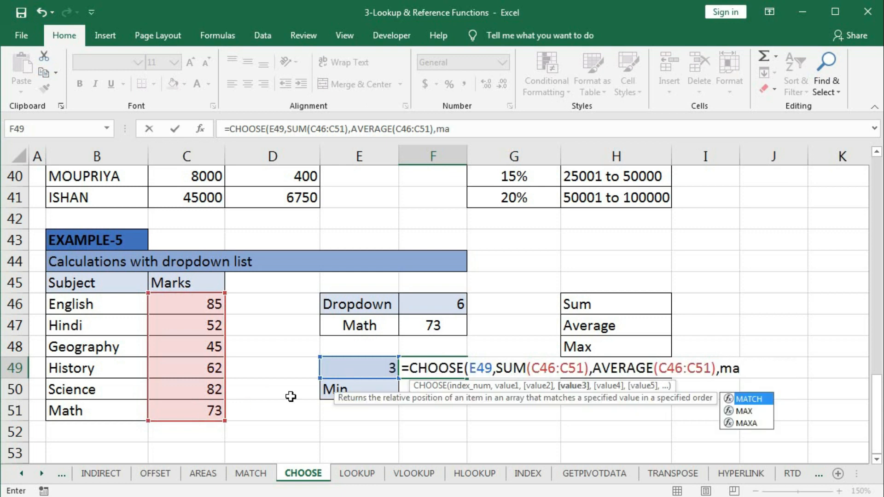
key("Down")
key("Tab")
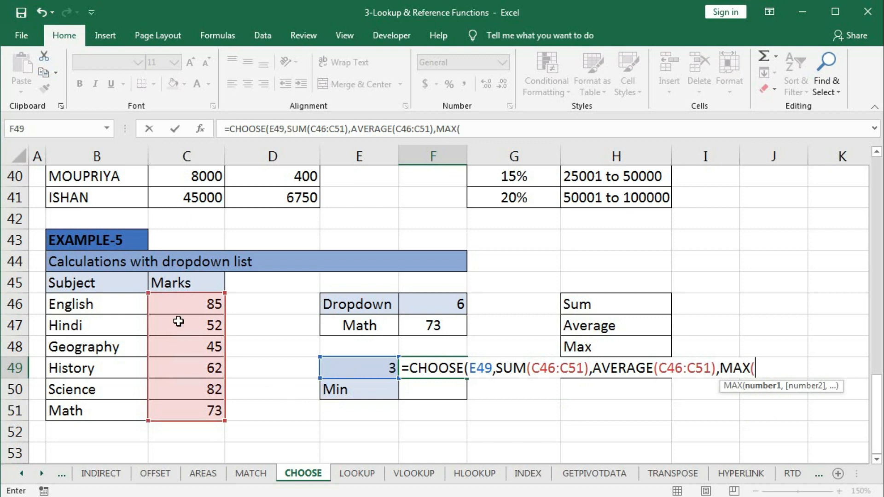
left_click_drag(179, 306, 175, 406)
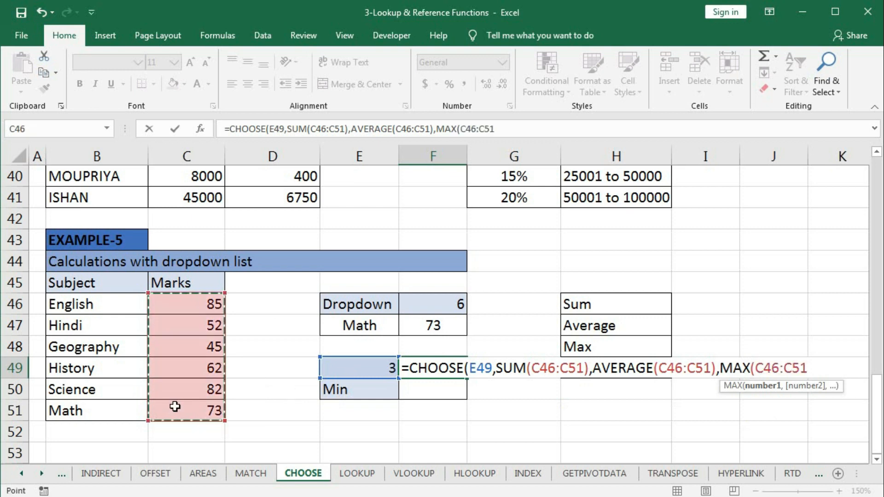
type("),")
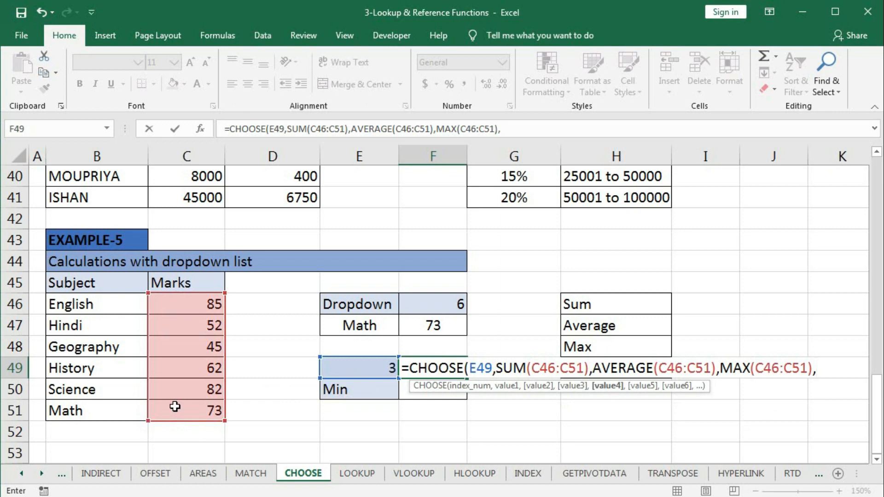
type("min(")
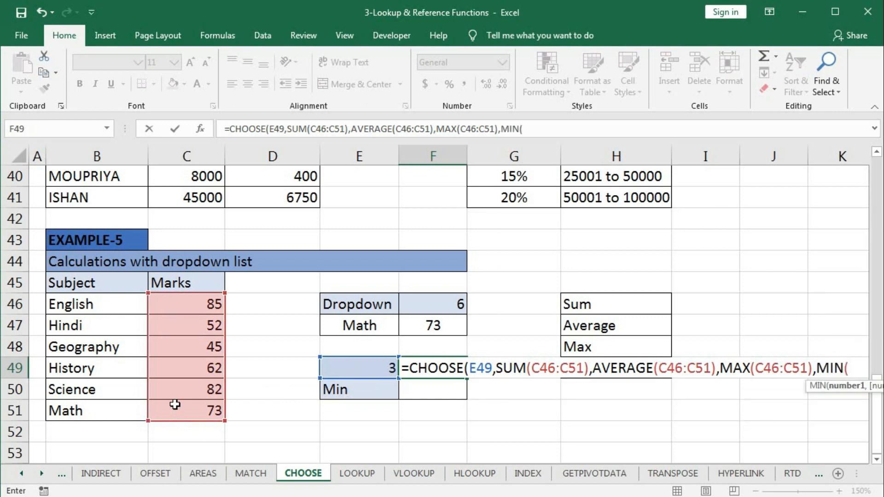
left_click_drag(195, 305, 183, 409)
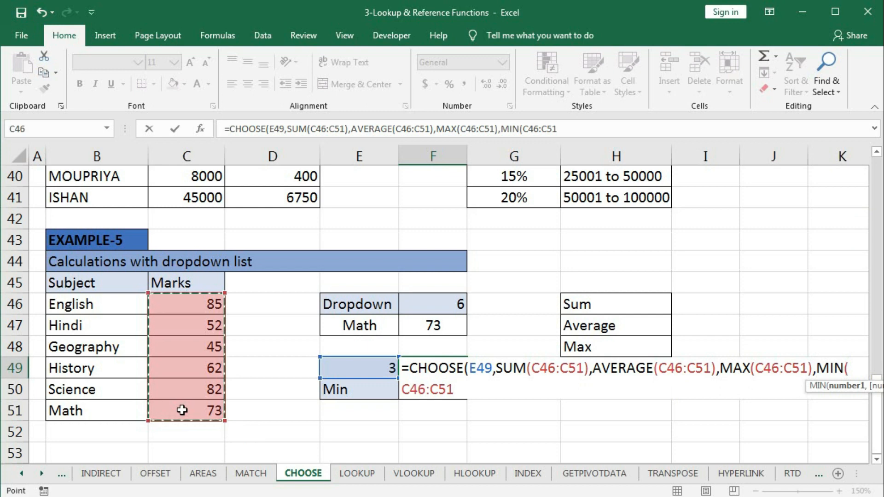
type(")")
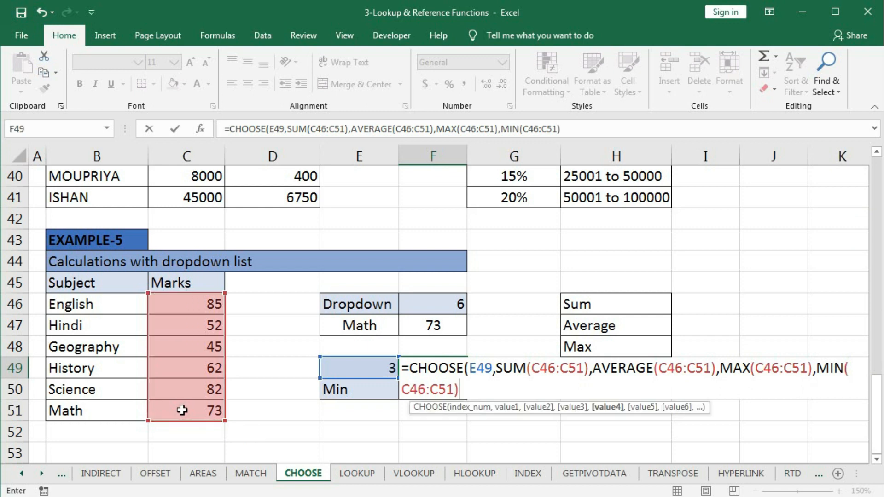
type(")")
key("Return")
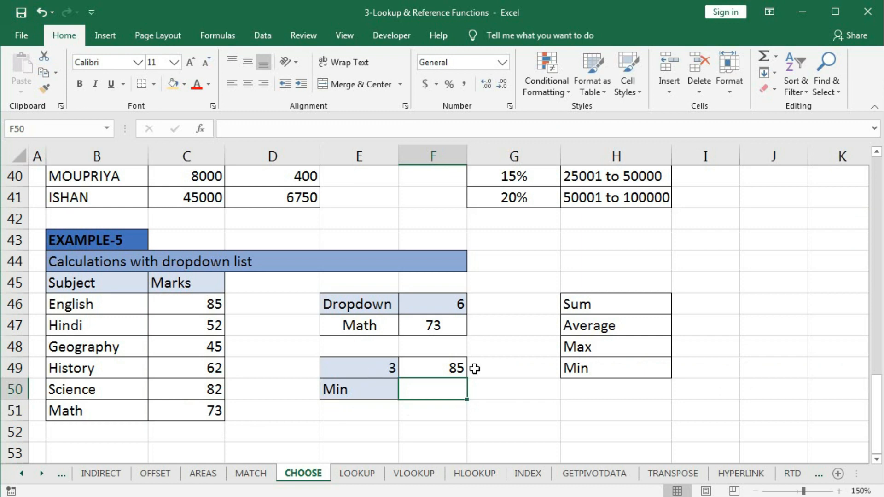
- Choose 4 in the E49 dropdown and Sum in the E50 dropdown
left_click(394, 368)
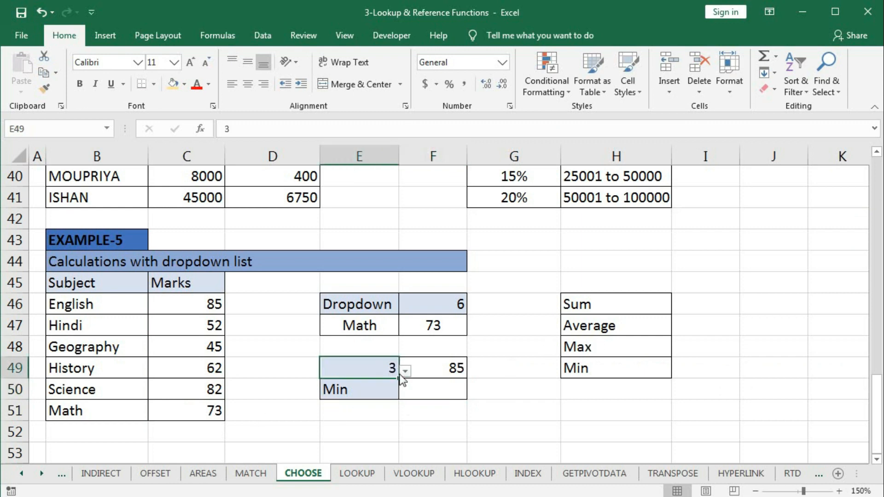
left_click(404, 371)
left_click(292, 428)
left_click(424, 392)
left_click(364, 389)
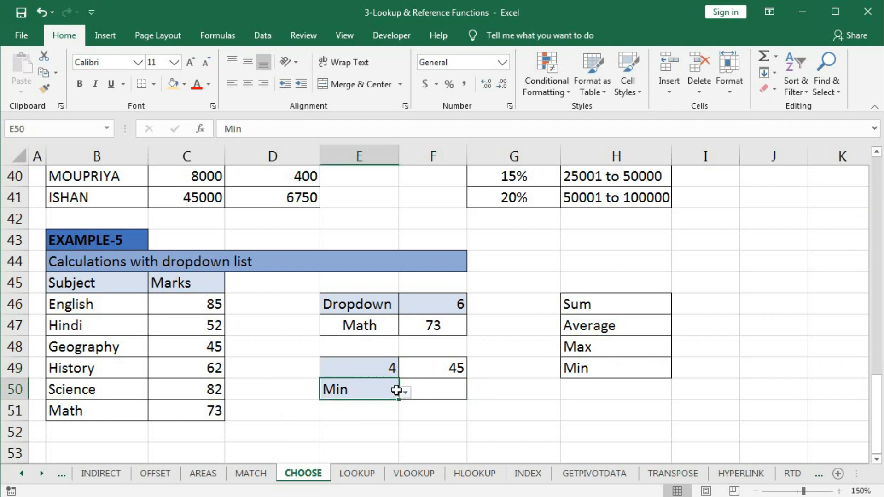
left_click(404, 392)
left_click(334, 409)
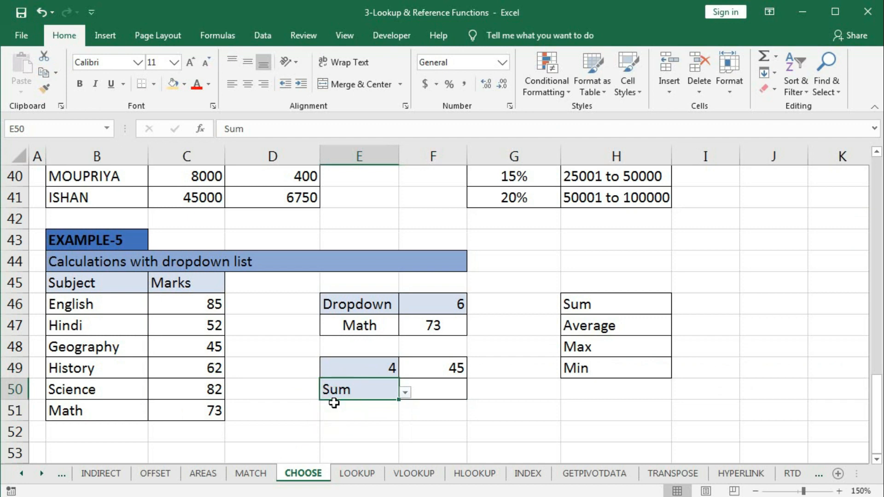
- Start a CHOOSE formula in F50 with MATCH(E50,H46:H49,0) as its index number
left_click(443, 391)
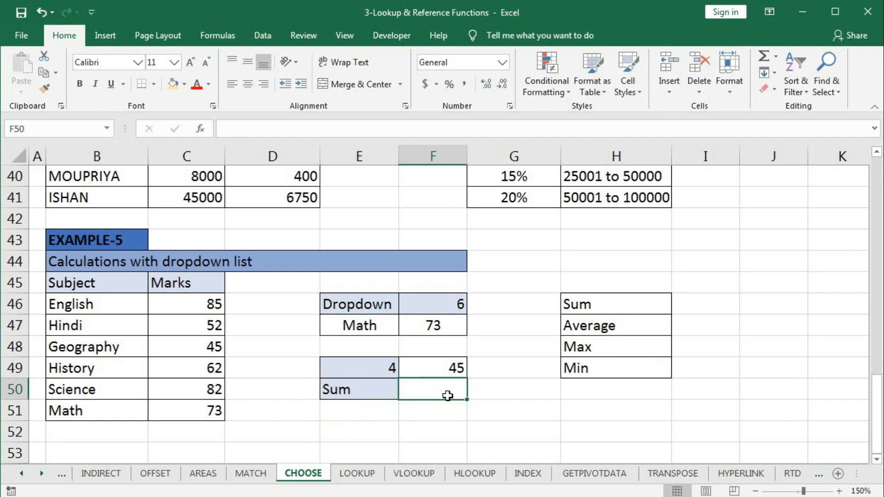
type("=")
type("c")
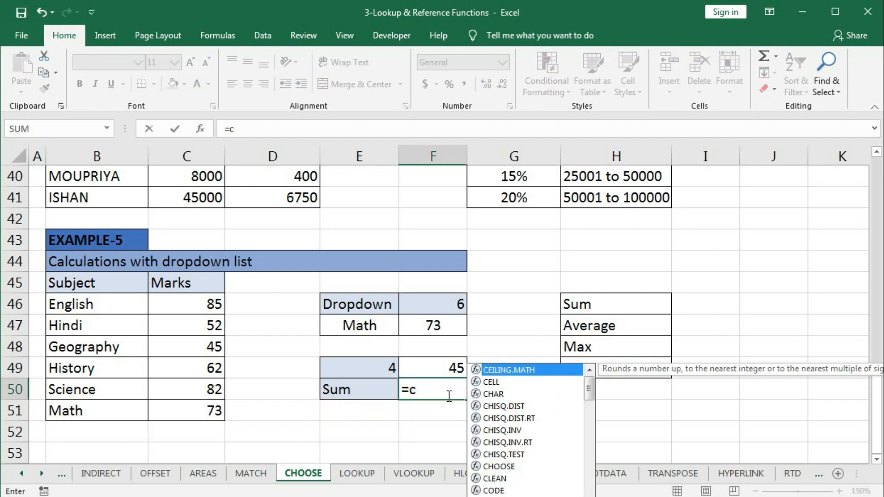
type("ho")
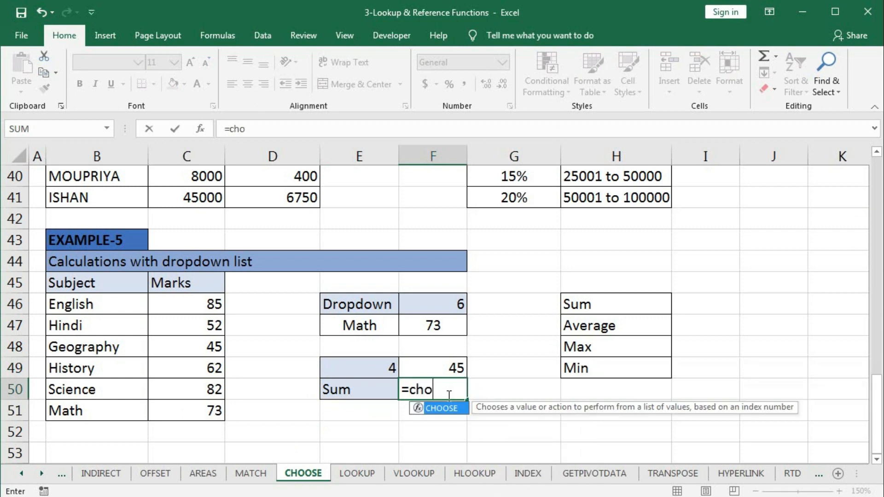
type("o")
key("Tab")
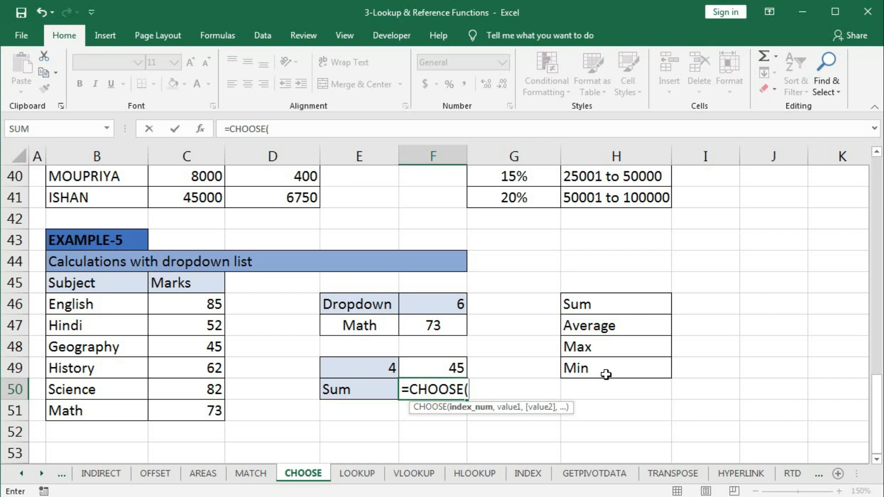
type("m")
key("Tab")
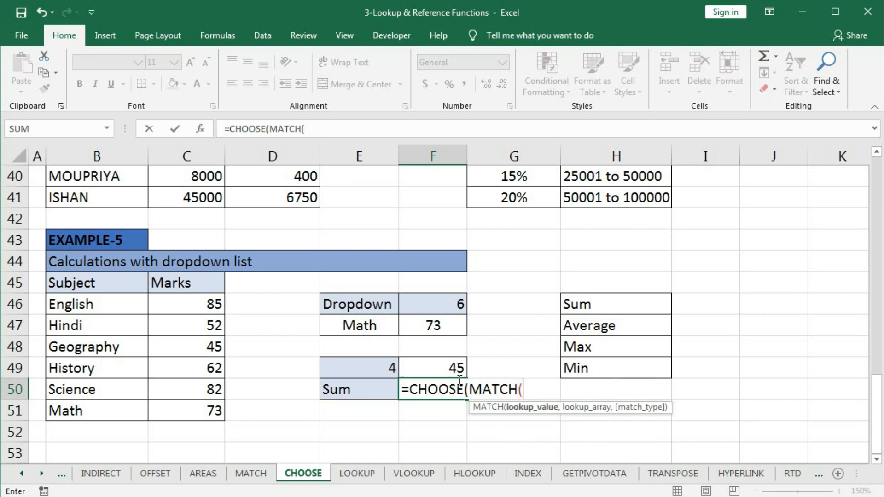
left_click(358, 385)
type(",")
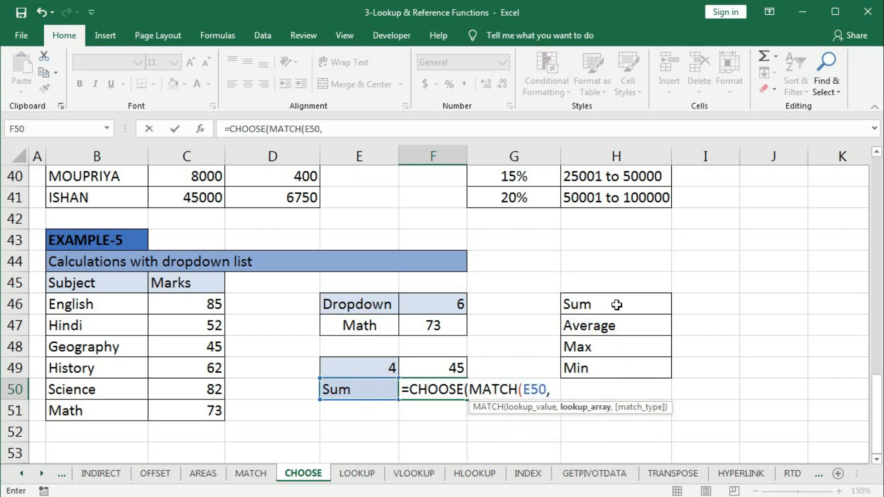
left_click_drag(615, 304, 612, 364)
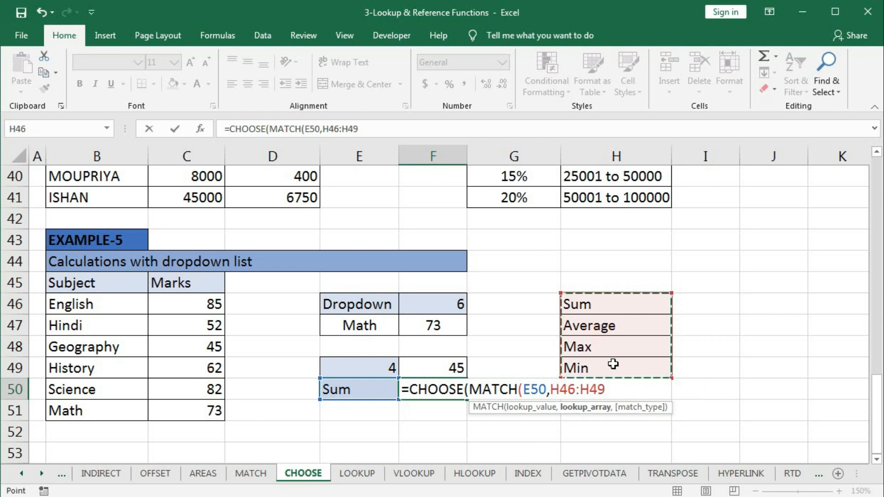
type(",0")
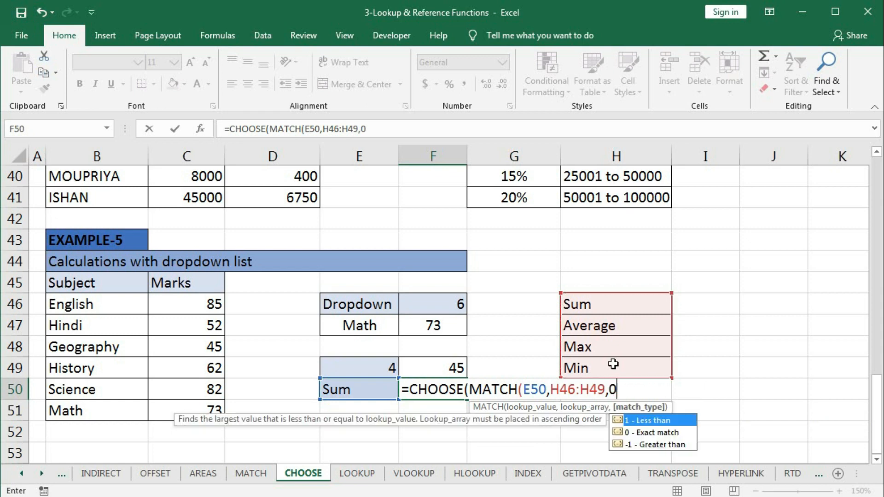
type(")")
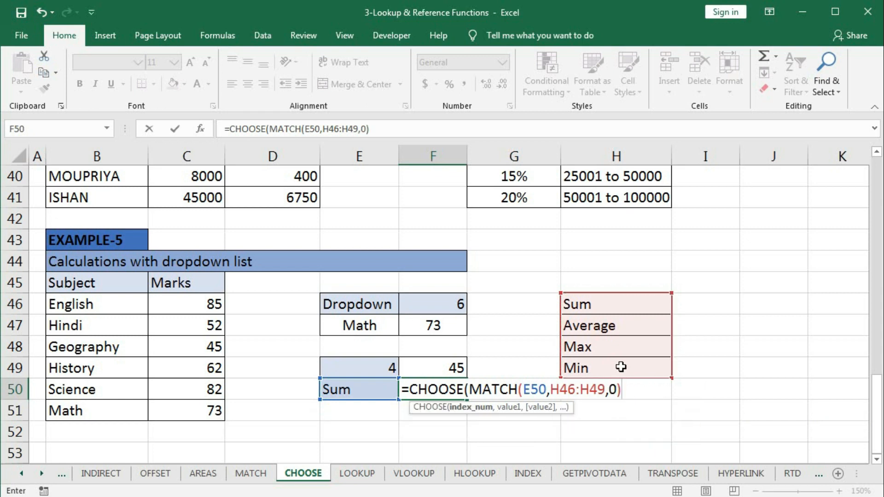
- Evaluate the MATCH index argument inside the F50 formula to check its result, and undo the evaluation
left_click(460, 408)
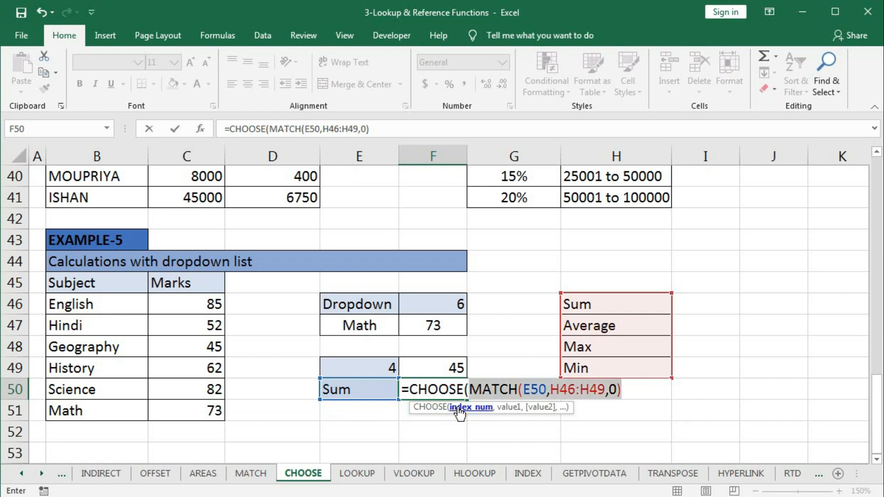
type("1")
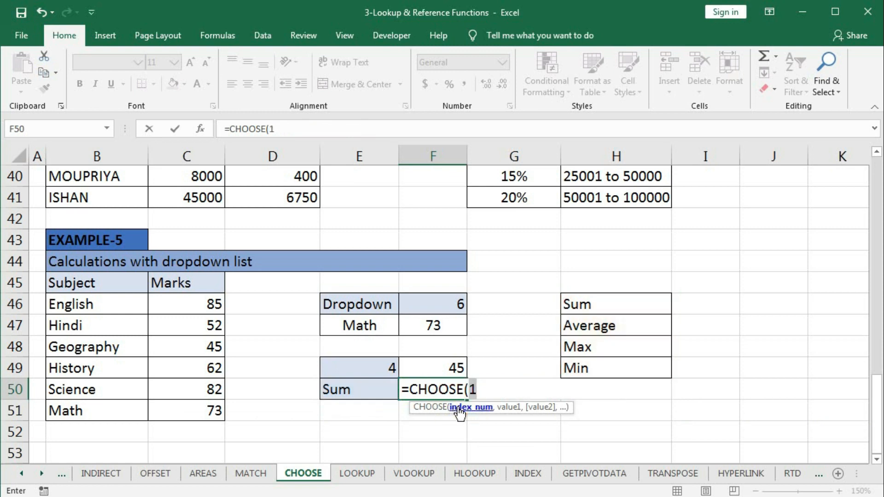
key("ctrl+z")
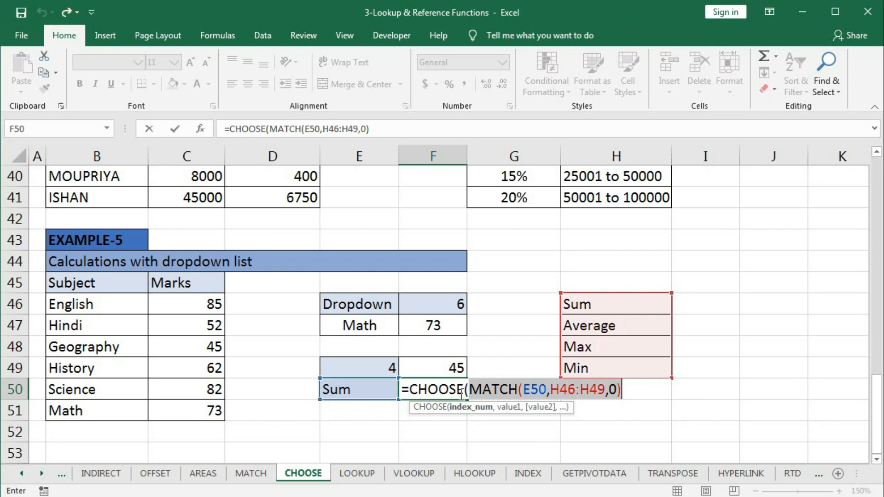
- Add SUM(C46:C51) and AVERAGE(C46:C51) as the first and second choice values of the F50 formula
left_click(633, 385)
type(",")
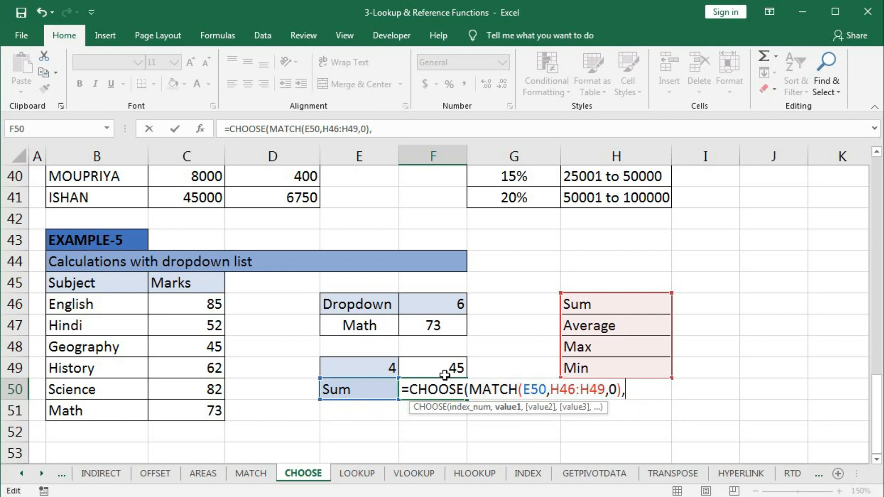
type("sum")
key("Tab")
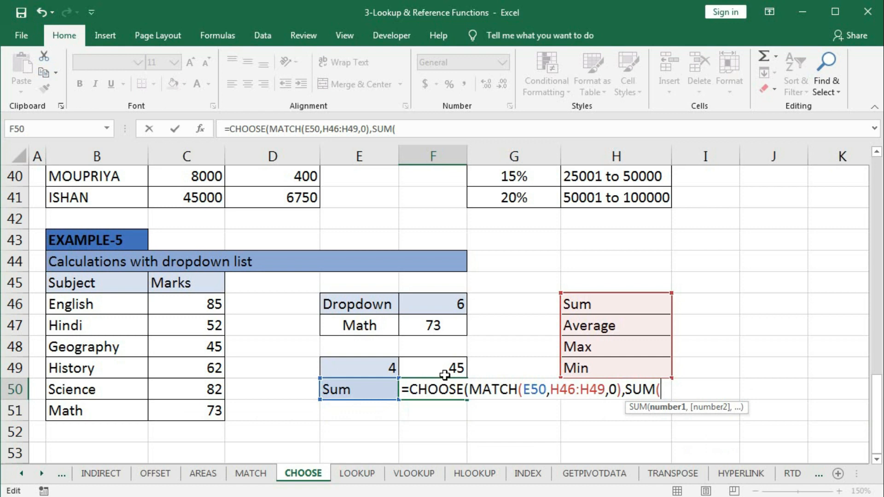
left_click_drag(210, 303, 194, 400)
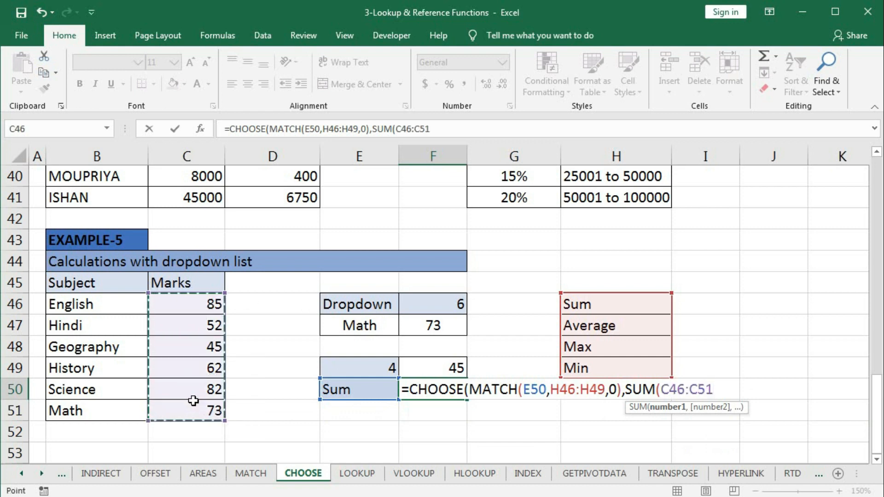
type("),")
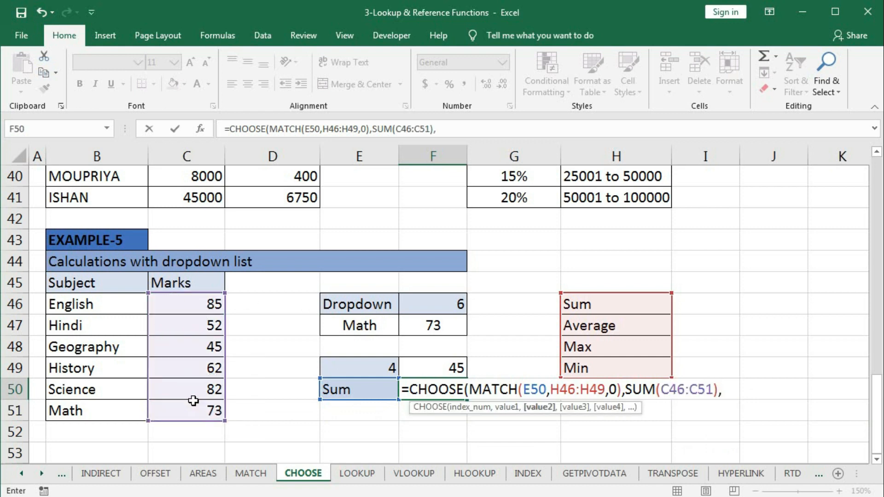
type("avera")
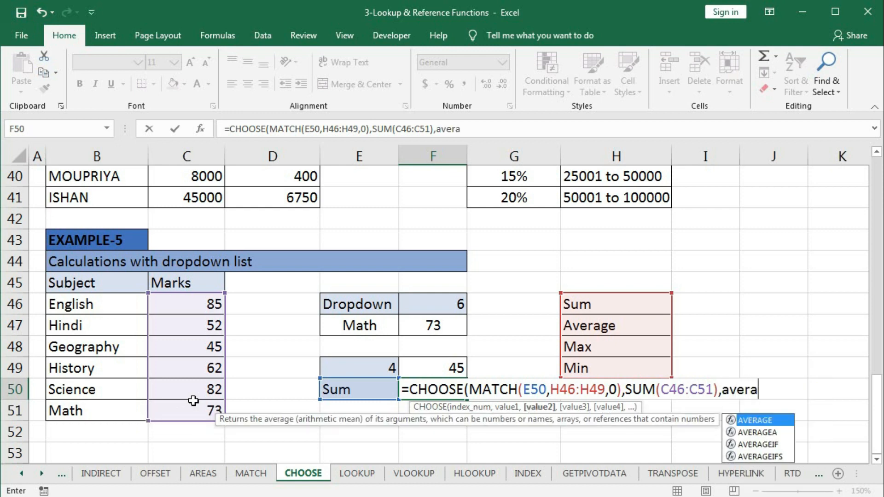
key("Tab")
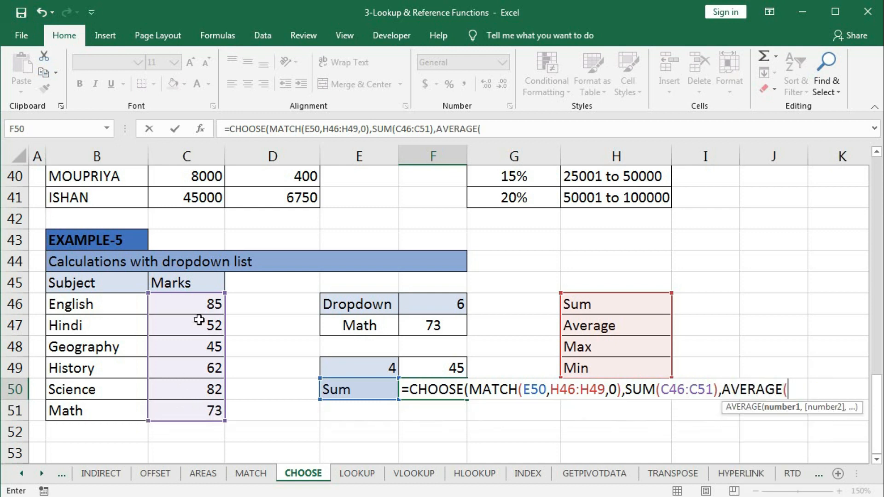
left_click_drag(198, 304, 191, 410)
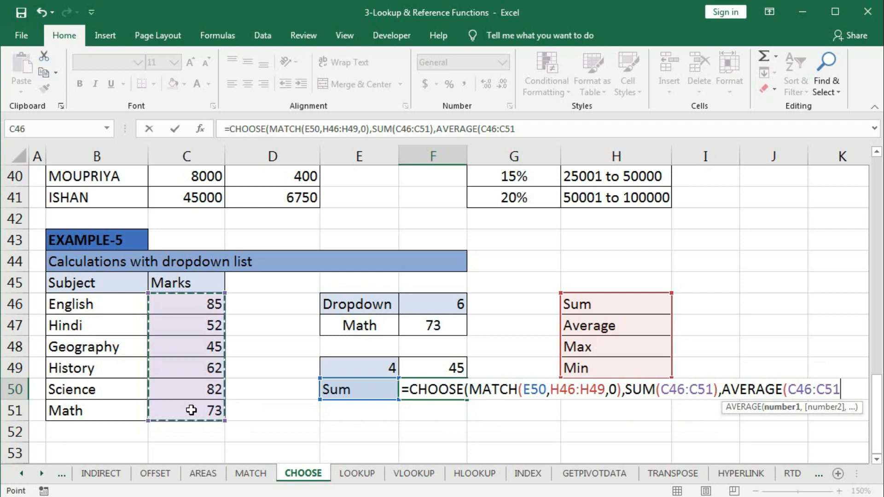
type("),")
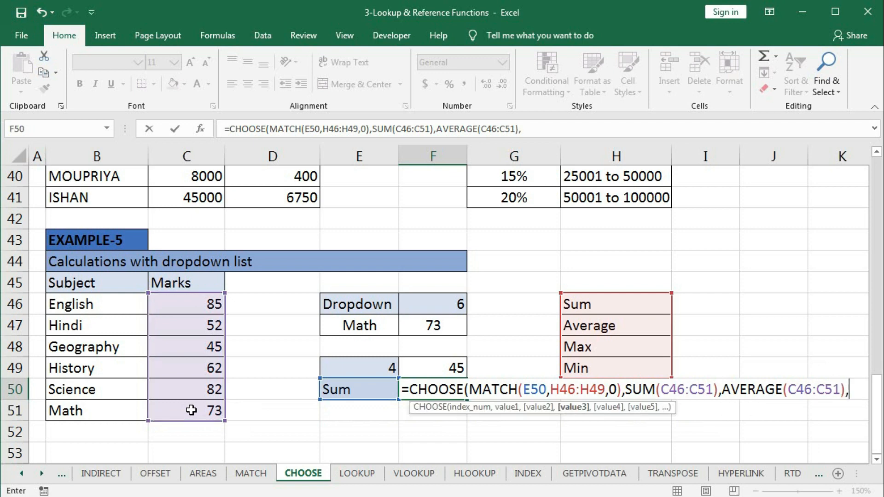
- Add MAX(C46:C51) and MIN(C46:C51) as the third and fourth choice values and enter the F50 formula
type("max")
key("Tab")
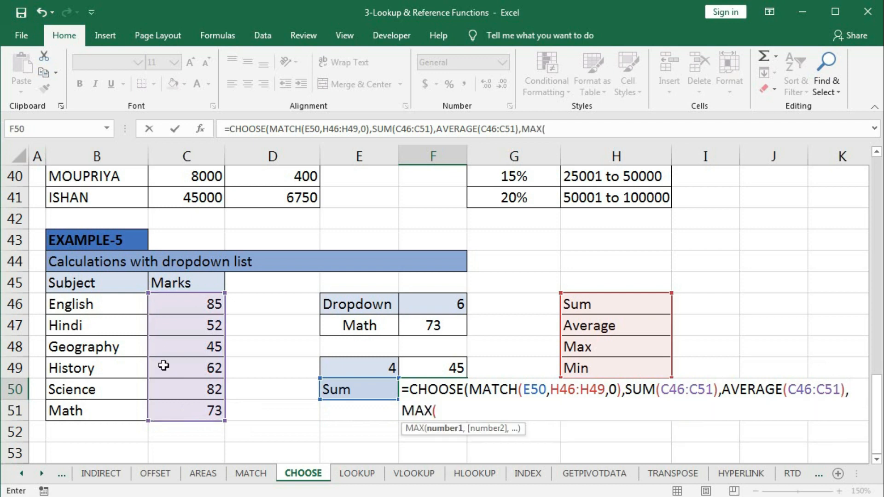
left_click_drag(178, 304, 182, 409)
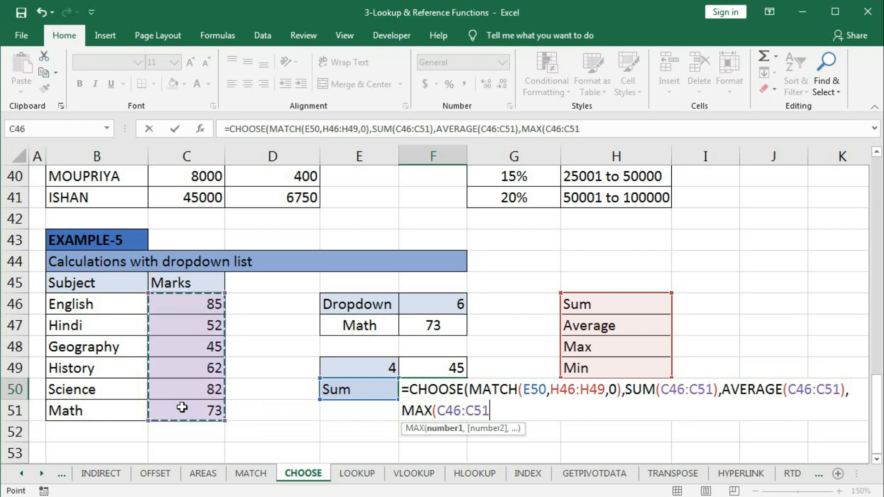
type(")")
type(",mi")
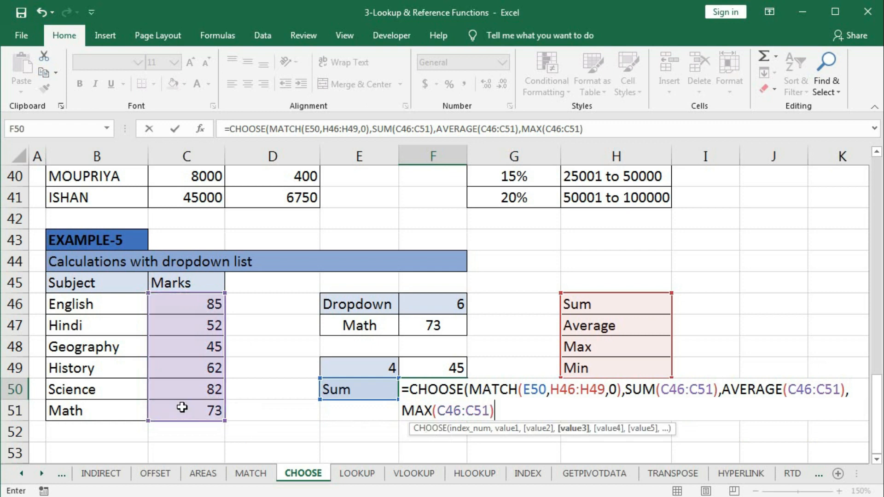
key("Down")
key("Tab")
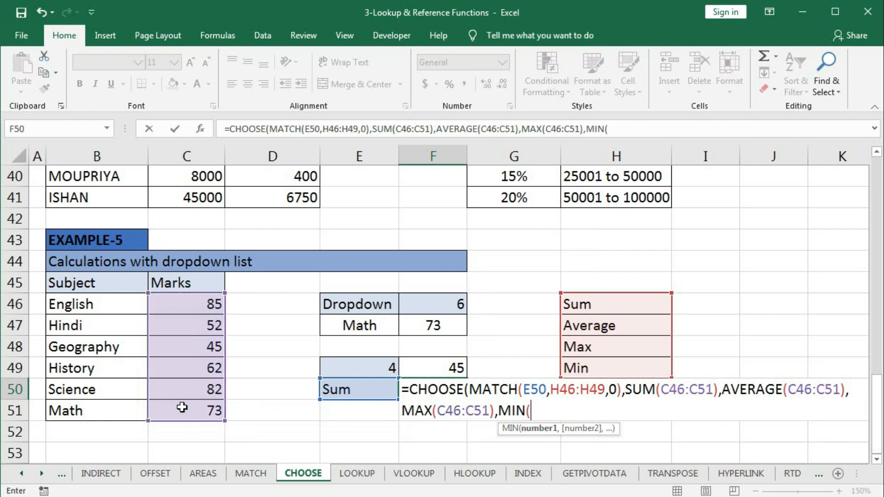
left_click_drag(192, 304, 197, 406)
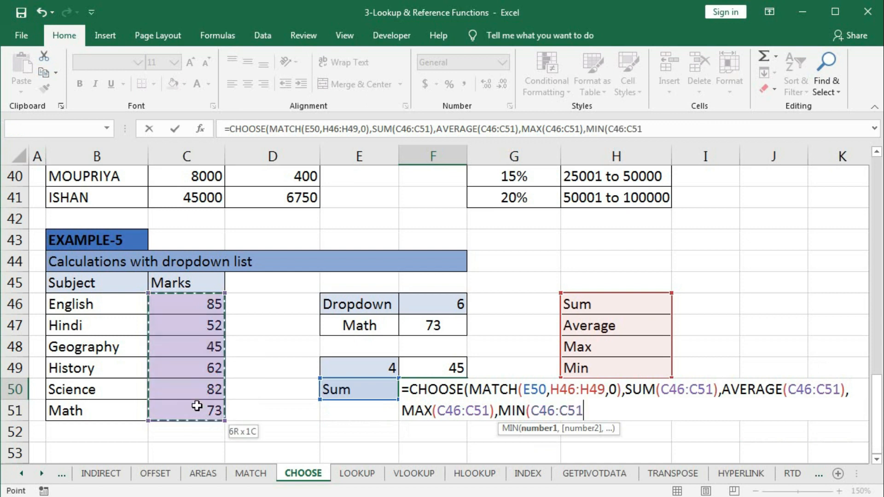
type(")")
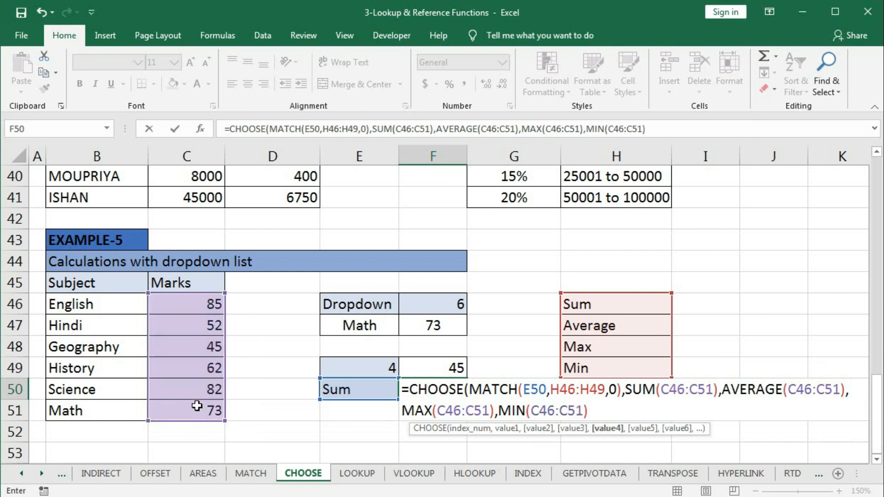
type(")")
key("Return")
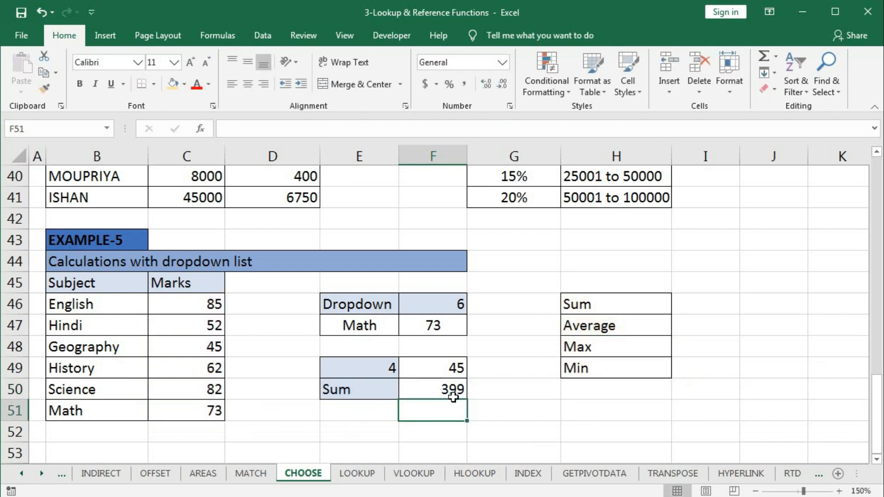
- Test the F50 formula by choosing Average, Max and finally Min in the E50 dropdown
left_click(382, 391)
left_click(405, 392)
left_click(400, 364)
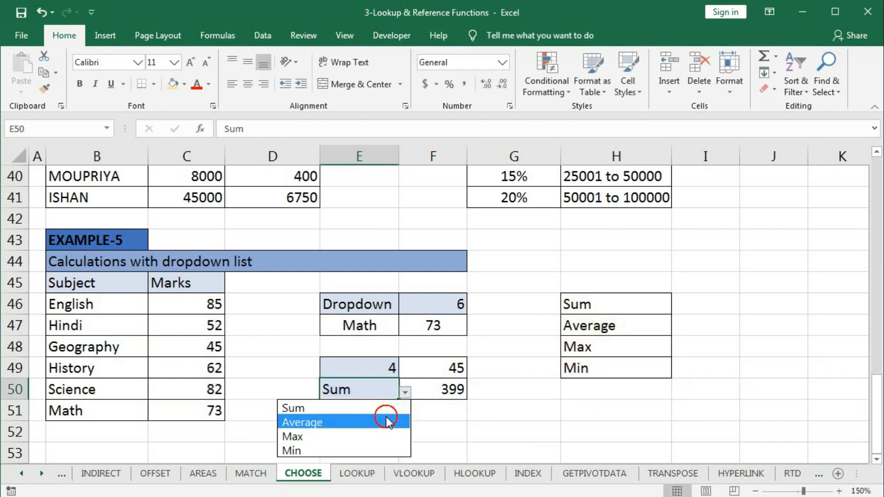
left_click(405, 392)
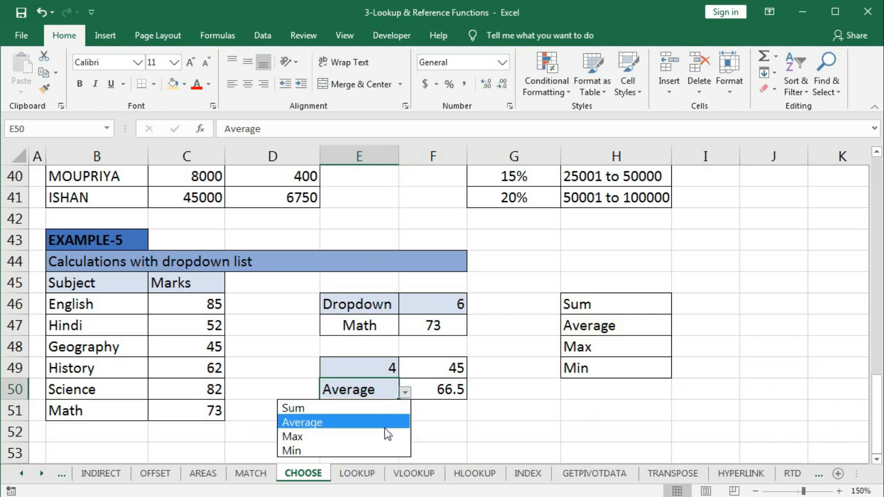
left_click(385, 433)
left_click(405, 392)
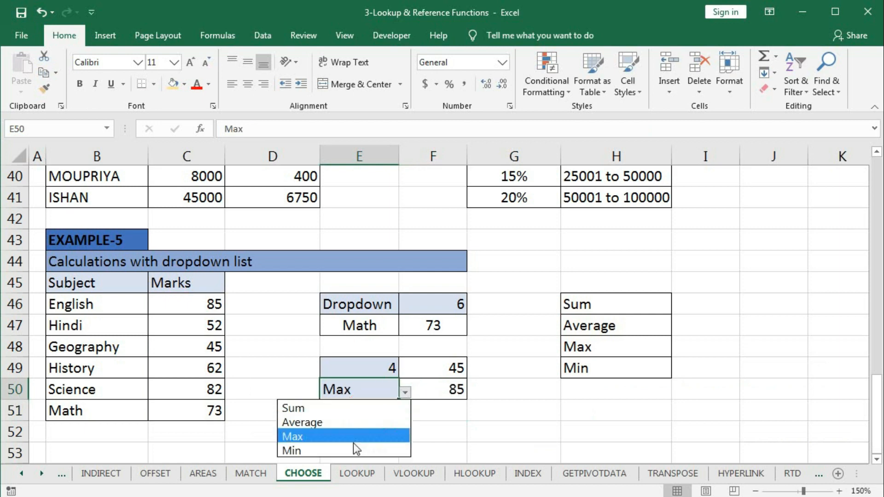
left_click(353, 450)
left_click(474, 427)
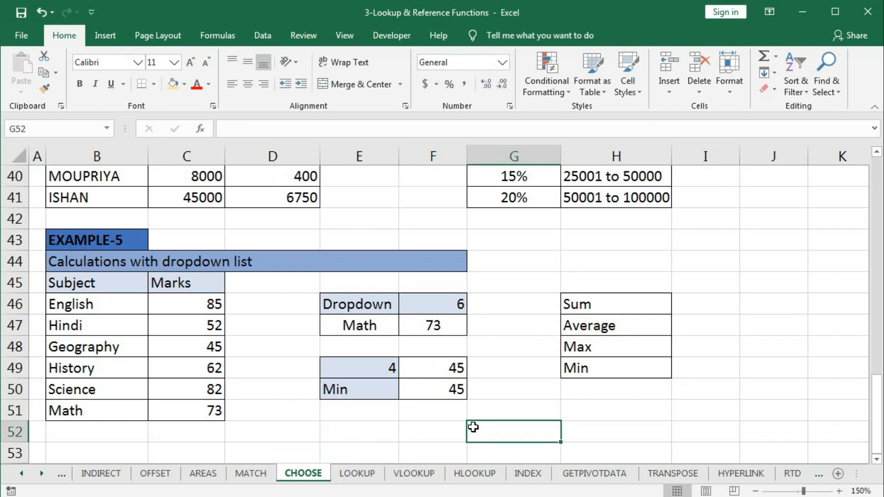